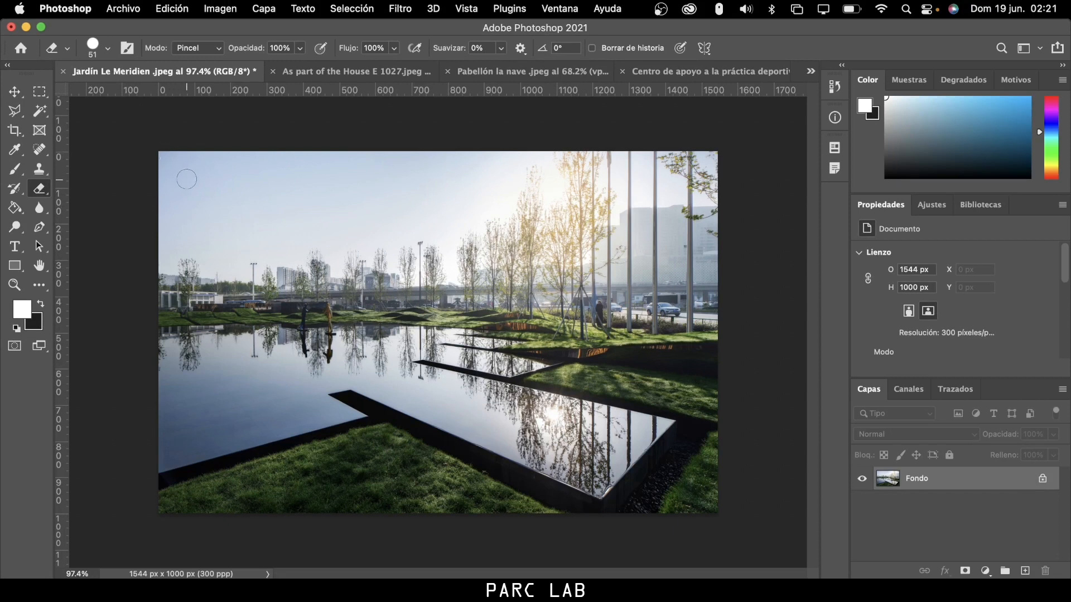
# - Try an eraser stroke on the sky, undo it, and unlock the Fondo background layer
pyautogui.moveTo(187, 179); pyautogui.dragTo(330, 181)
pyautogui.press('super+z')
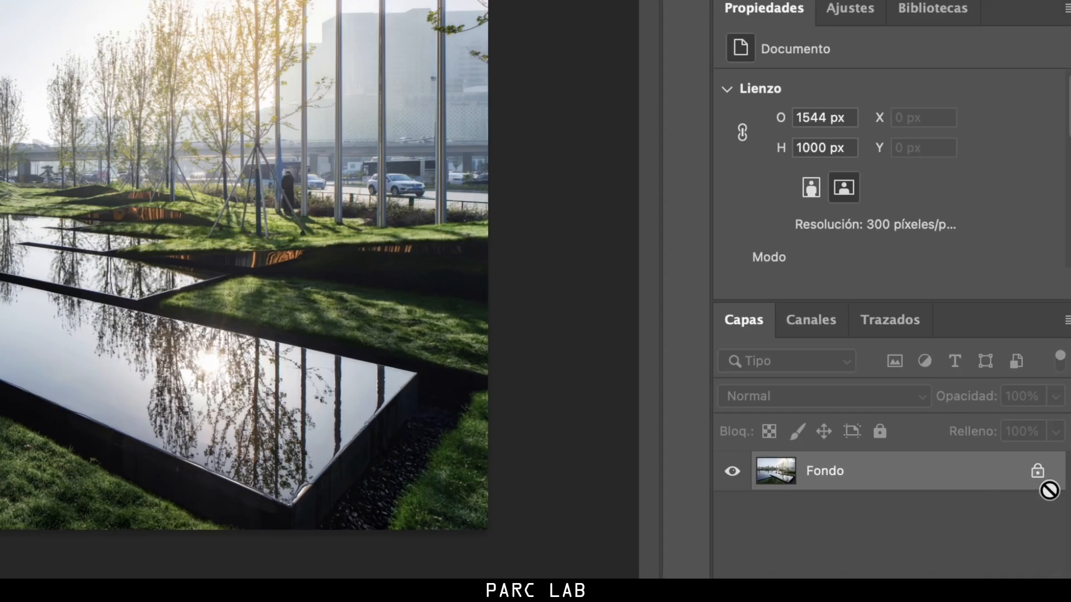
pyautogui.click(1037, 472)
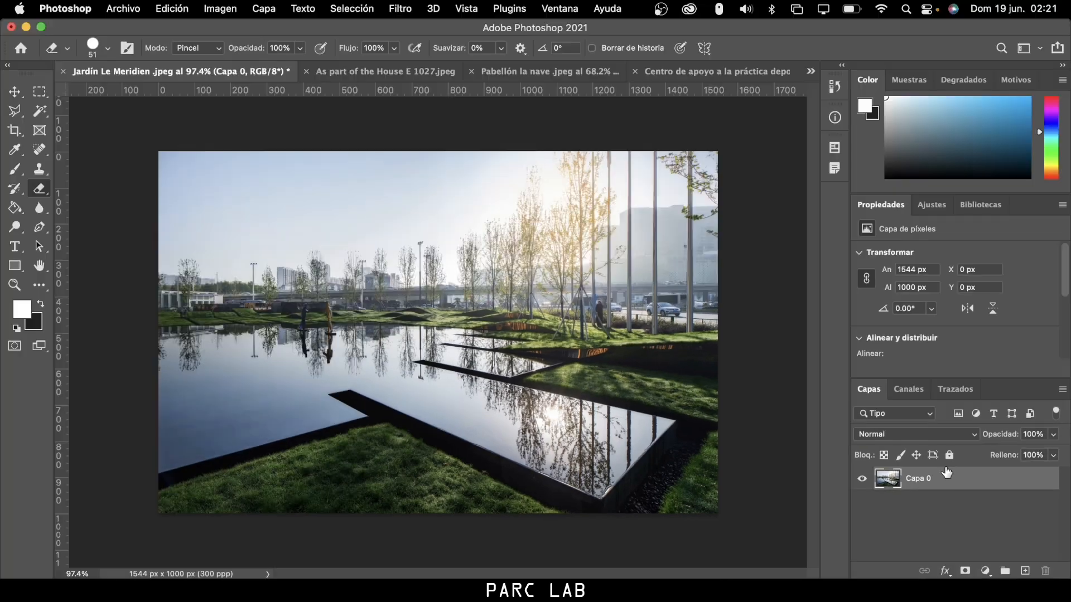
# - Try a 51 px eraser stroke across the sky, toggle the layer's visibility, and undo the stroke
pyautogui.moveTo(193, 201); pyautogui.dragTo(341, 200)
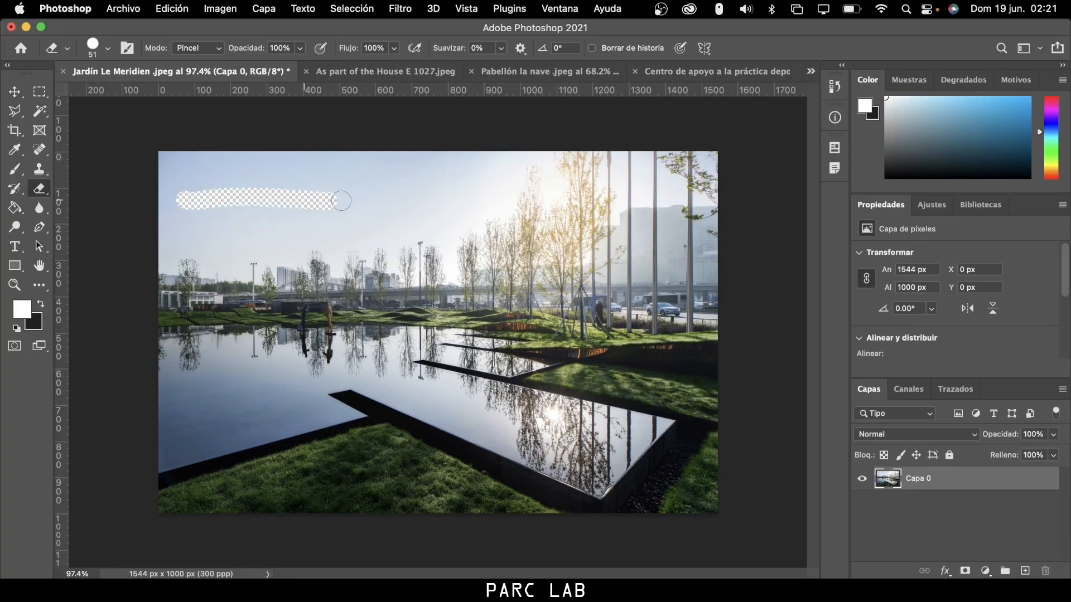
pyautogui.click(862, 479)
pyautogui.click(863, 479)
pyautogui.press('super+z')
pyautogui.press('super+shift+z')
pyautogui.press('super+z')
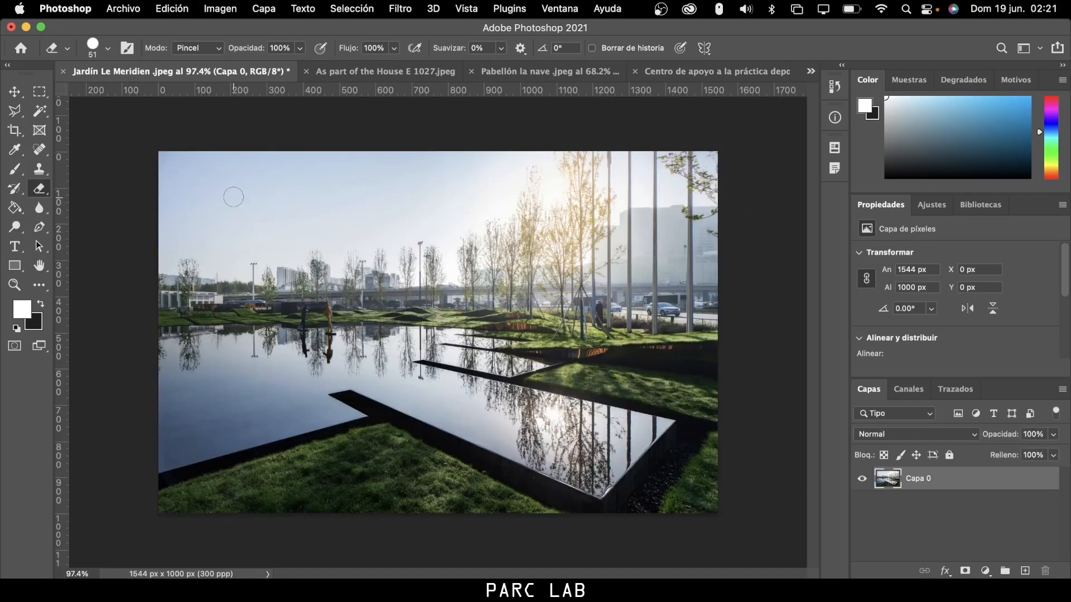
# - Set the eraser to 93 px at 100% hardness and erase a horizontal band across the sky and treetops
pyautogui.click(109, 47)
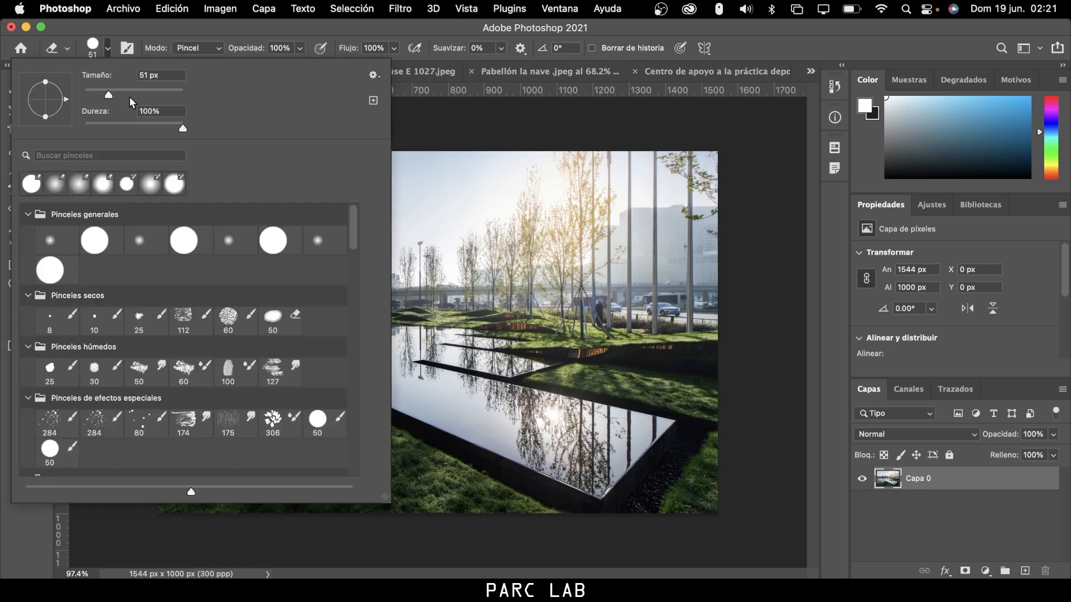
pyautogui.moveTo(130, 96); pyautogui.dragTo(130, 95)
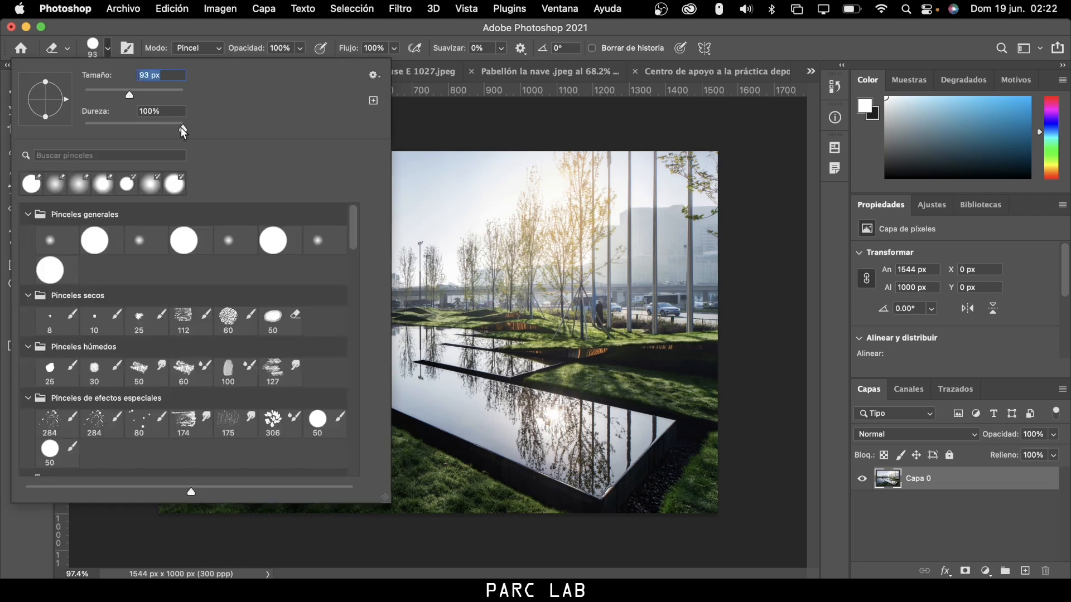
pyautogui.moveTo(181, 127); pyautogui.dragTo(312, 167)
pyautogui.moveTo(689, 236); pyautogui.dragTo(273, 236)
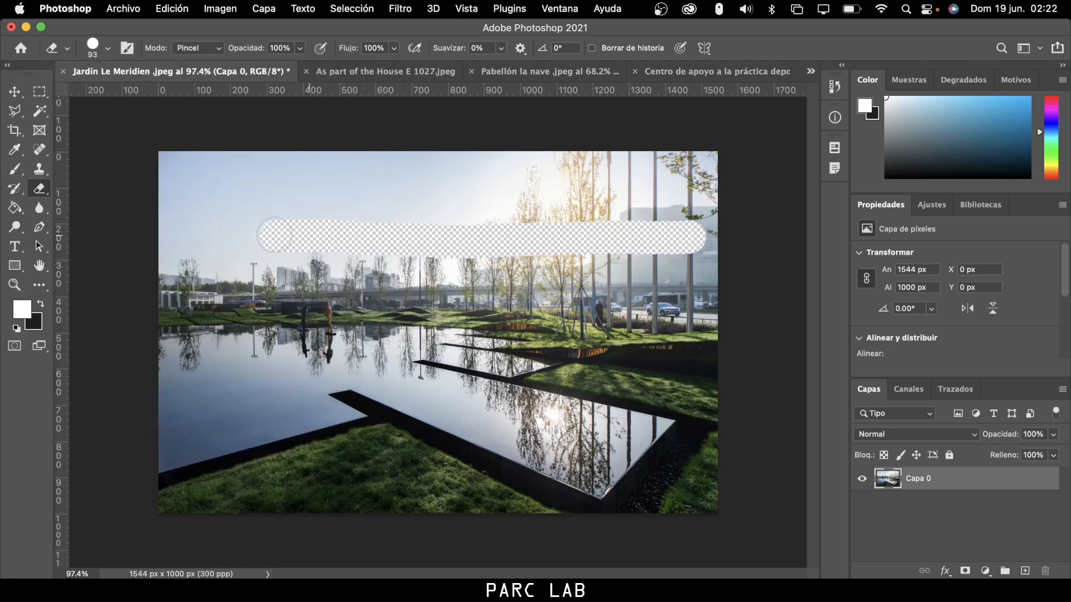
# - Erase two more horizontal bands: one at 50% hardness along the far shore and one at 0% hardness across the foreground
pyautogui.click(108, 49)
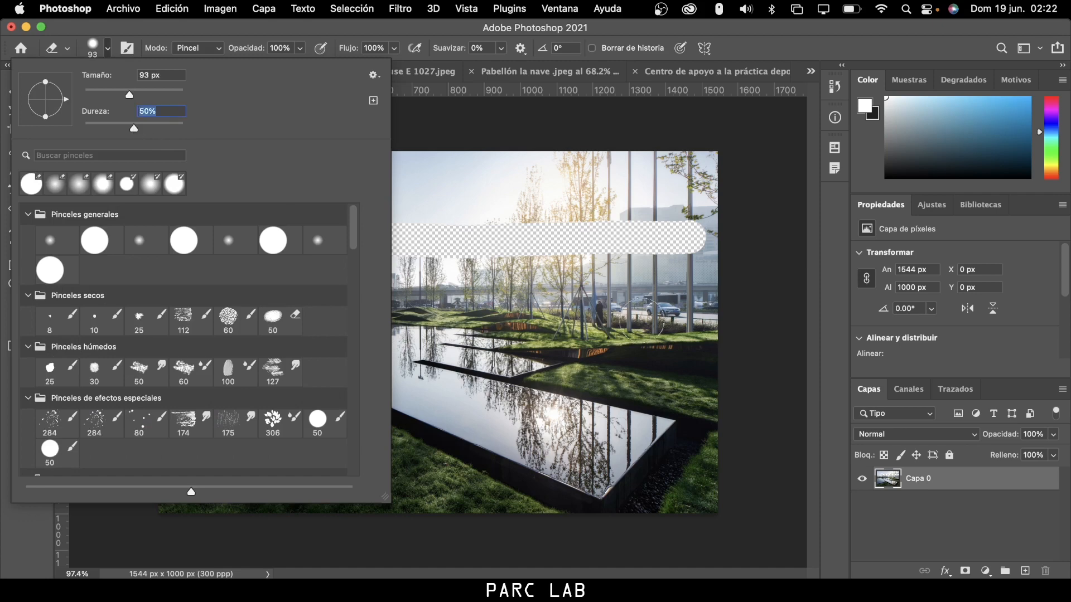
pyautogui.moveTo(681, 330); pyautogui.dragTo(258, 334)
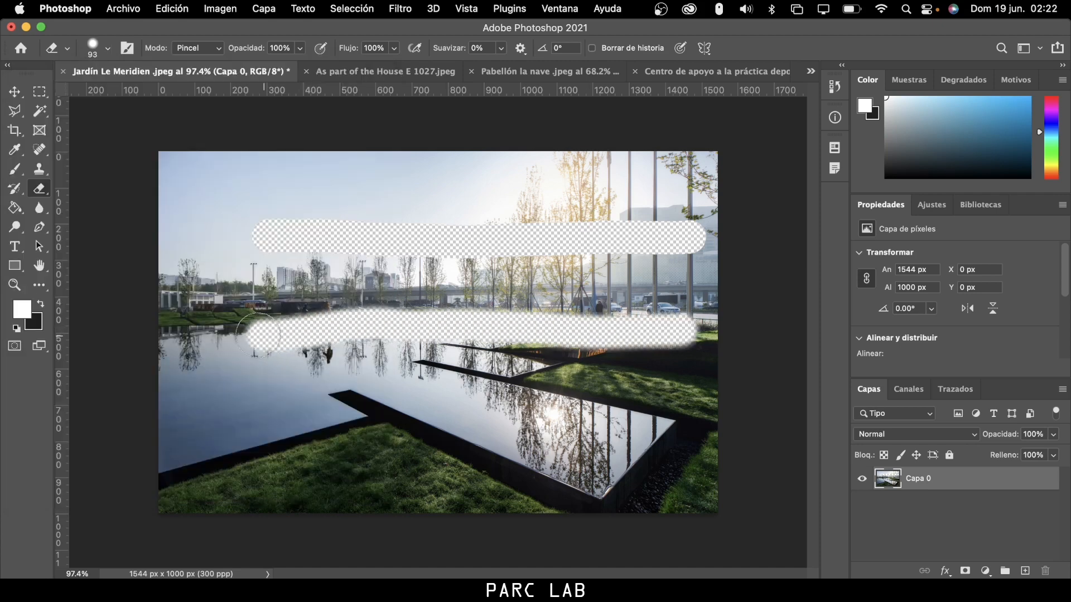
pyautogui.click(107, 50)
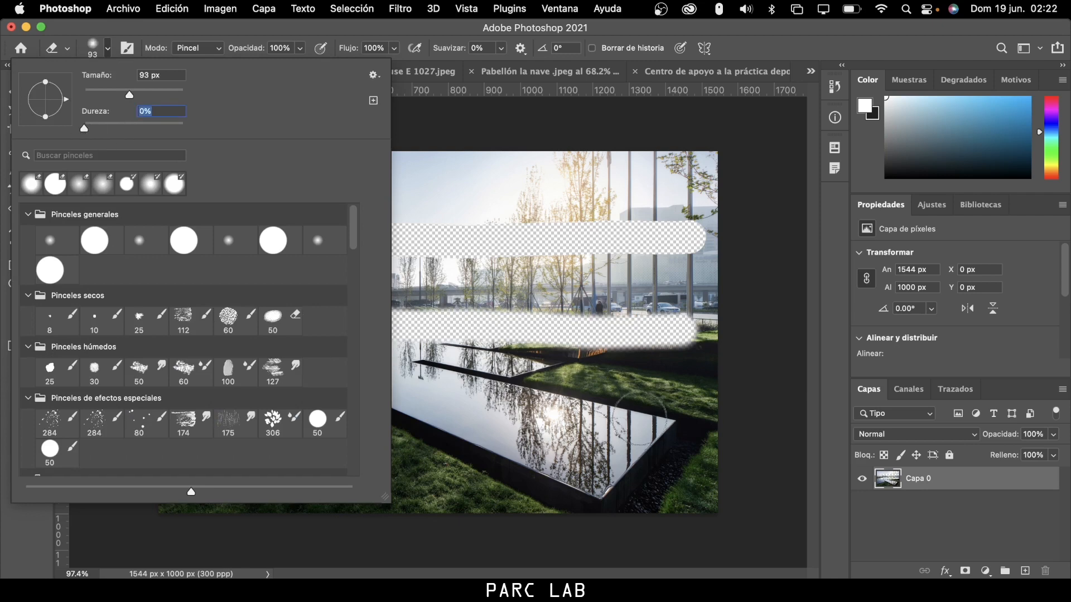
pyautogui.moveTo(673, 433); pyautogui.dragTo(172, 421)
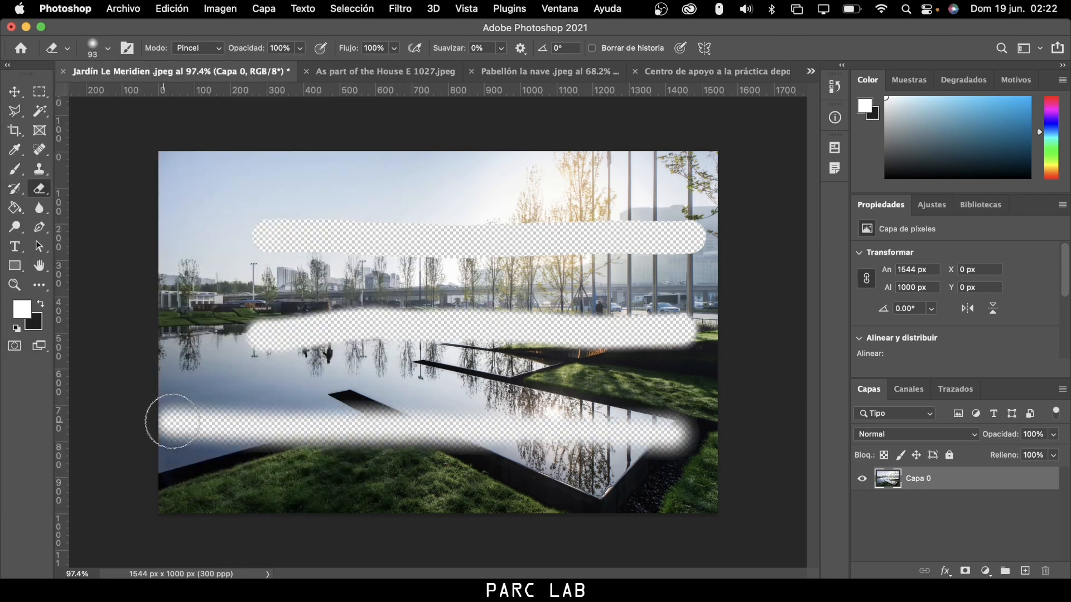
# - Examine the edges of the three erased bands up close to compare their hardness
pyautogui.scroll(1, 634, 364)
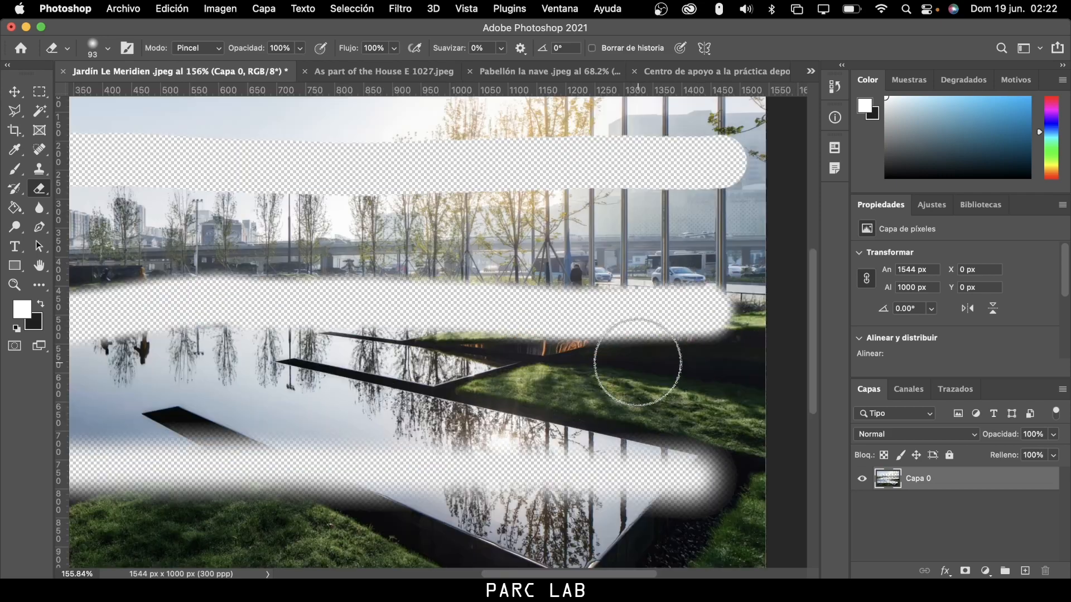
pyautogui.scroll(5, 677, 354)
pyautogui.scroll(10, 682, 358)
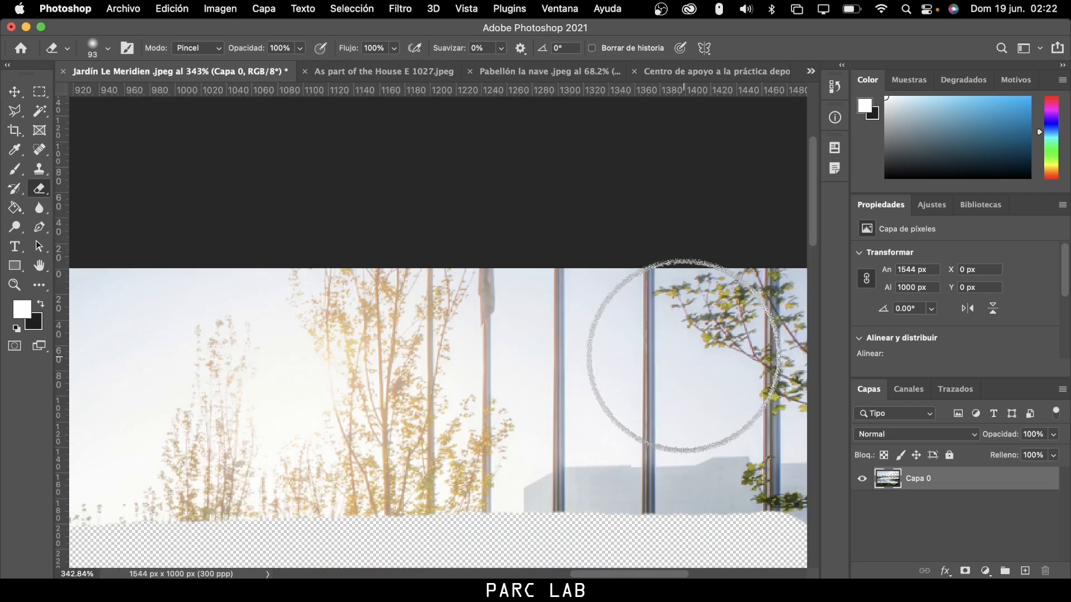
pyautogui.scroll(-3, 669, 368)
pyautogui.scroll(-5, 669, 362)
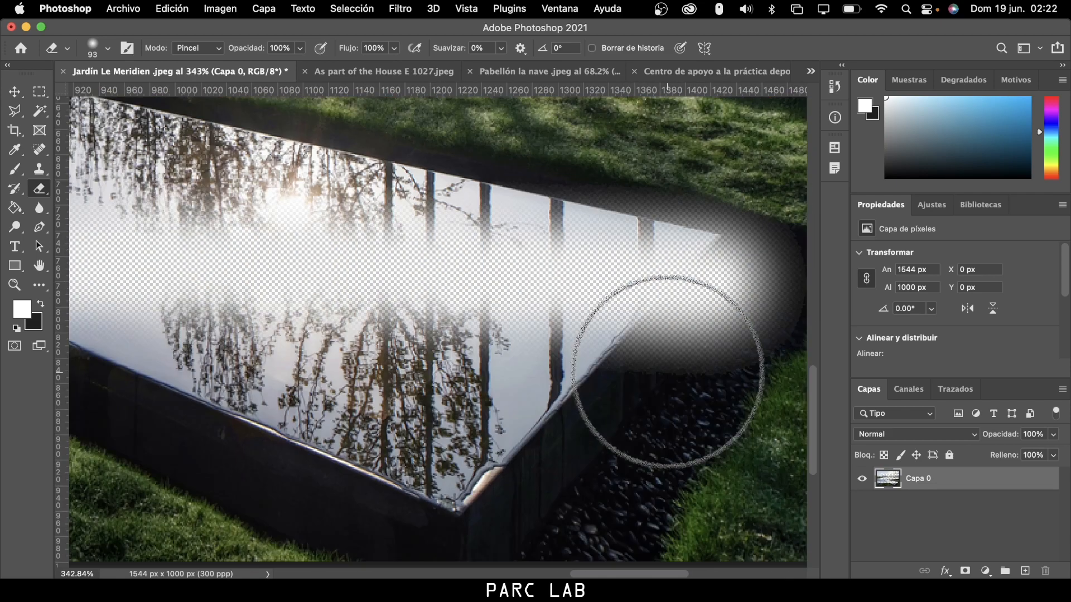
pyautogui.scroll(-6, 650, 362)
pyautogui.scroll(-3, 539, 337)
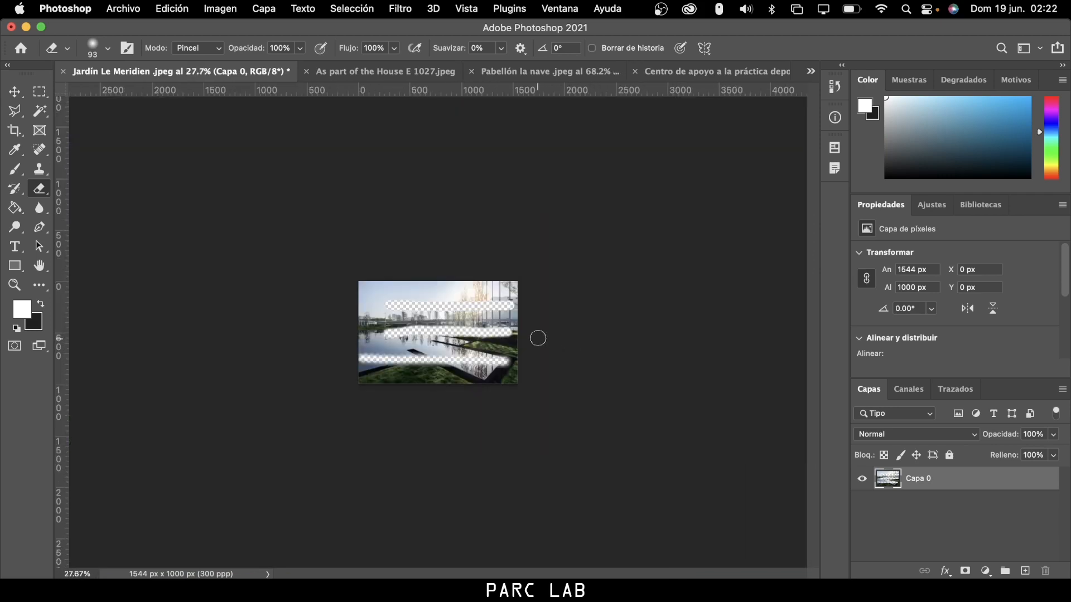
pyautogui.scroll(5, 432, 333)
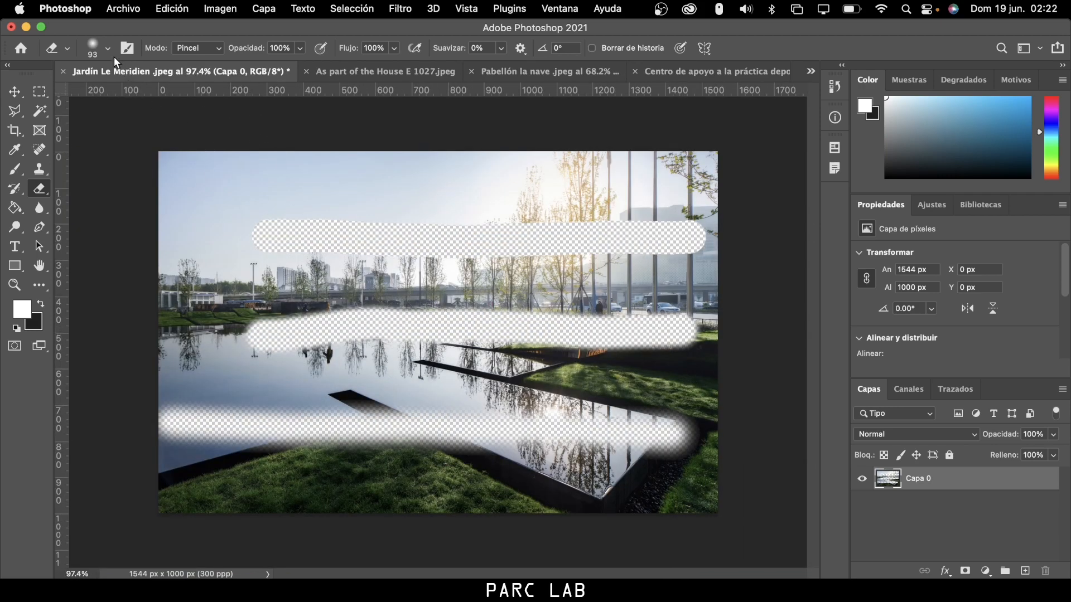
# - Undo the three erased bands
pyautogui.press('super+z')
pyautogui.press('super+z')
pyautogui.press('super+z')
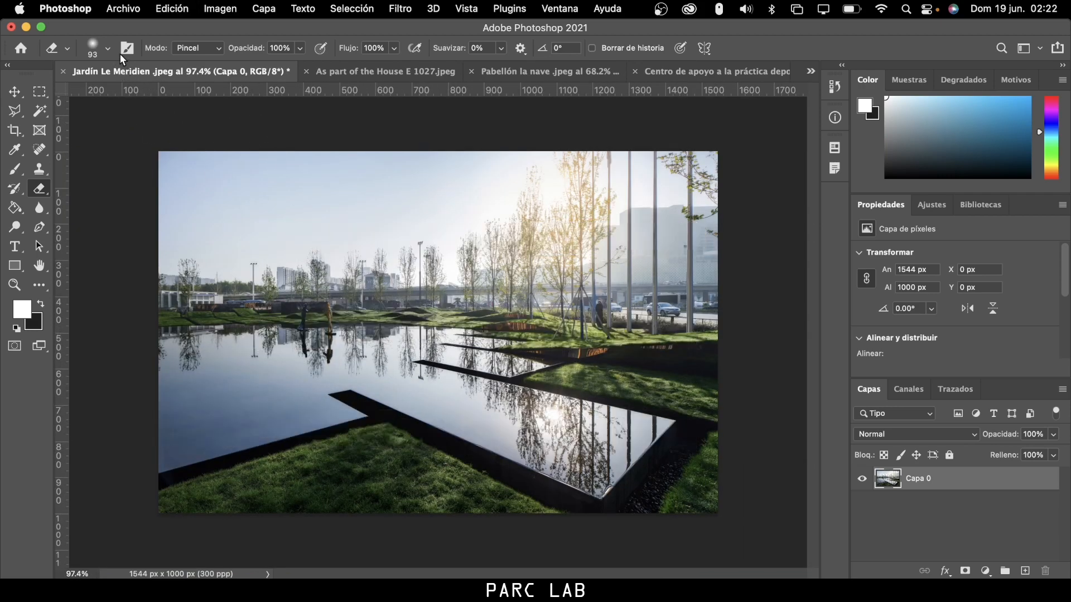
# - Enlarge the eraser to 310 px, try soft dabs over the trees at 0% hardness, and undo them
pyautogui.click(108, 48)
pyautogui.moveTo(130, 95); pyautogui.dragTo(163, 95)
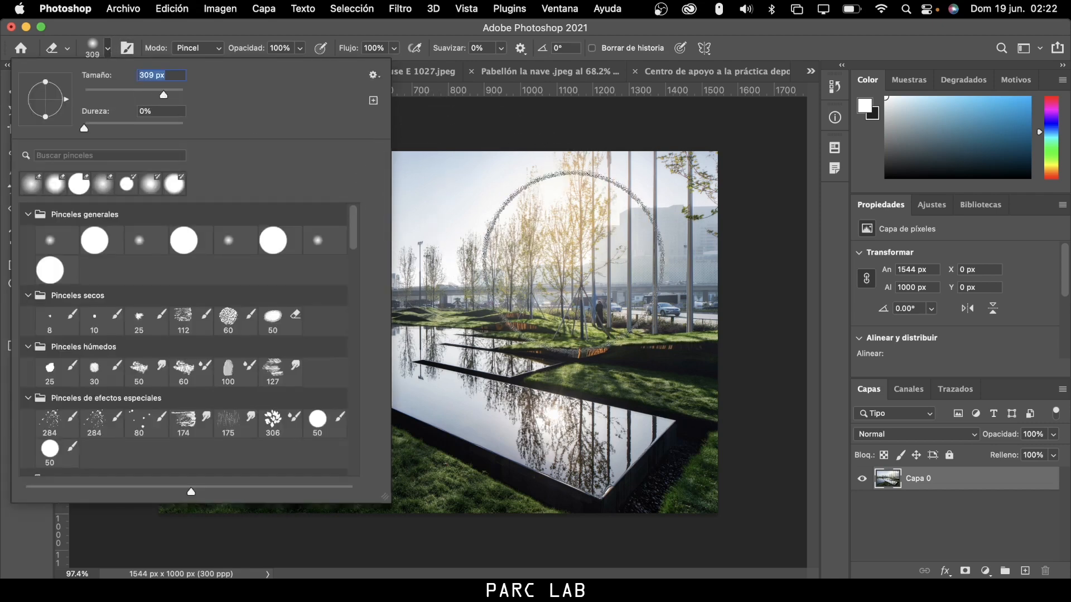
pyautogui.click(575, 263)
pyautogui.moveTo(572, 267)
pyautogui.mouseDown()
pyautogui.moveTo(544, 227)
pyautogui.moveTo(584, 256)
pyautogui.mouseUp()
pyautogui.press('super+z')
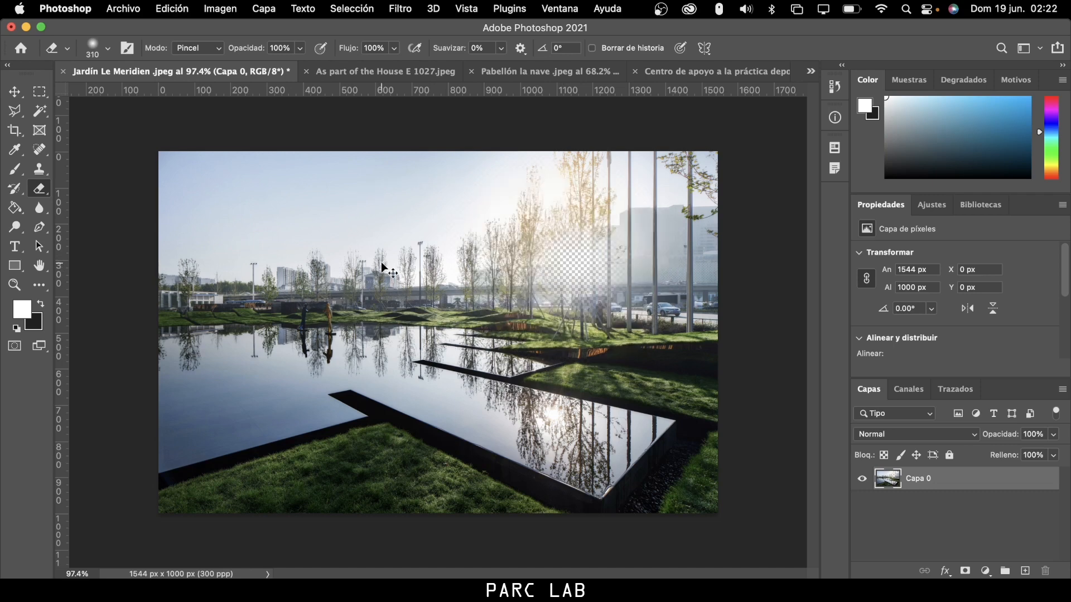
pyautogui.press('super+z')
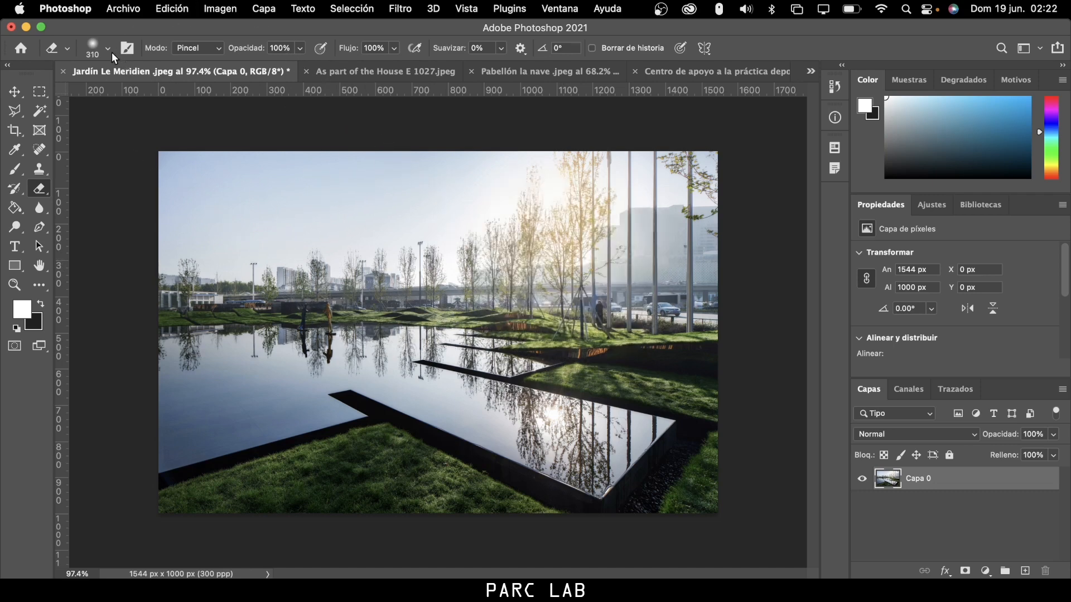
# - Try two hard-edged dabs over the trees with the eraser at 100% hardness, and undo them
pyautogui.click(107, 49)
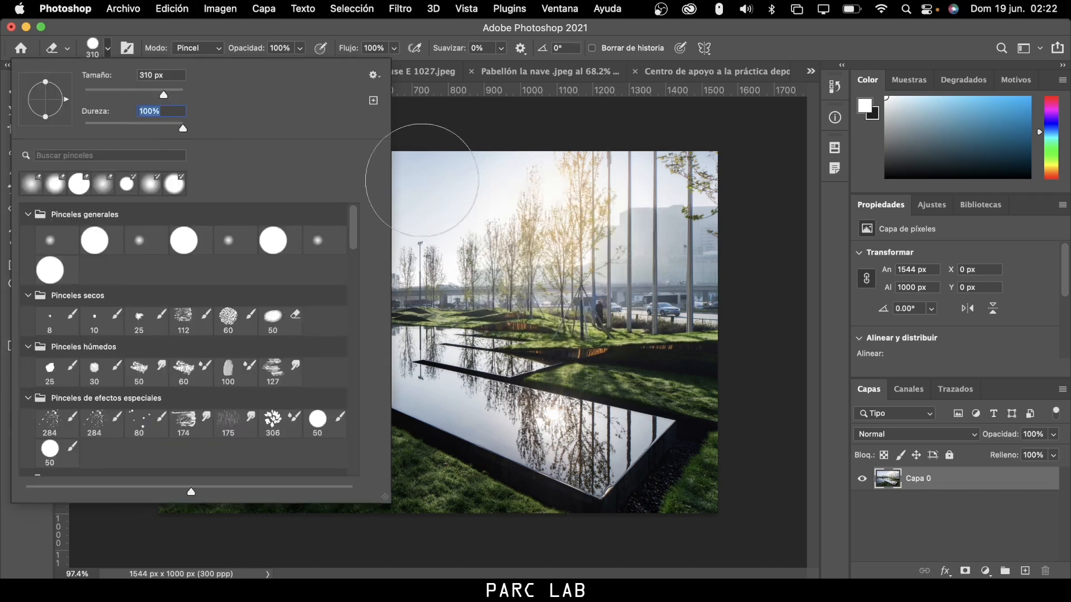
pyautogui.click(553, 258)
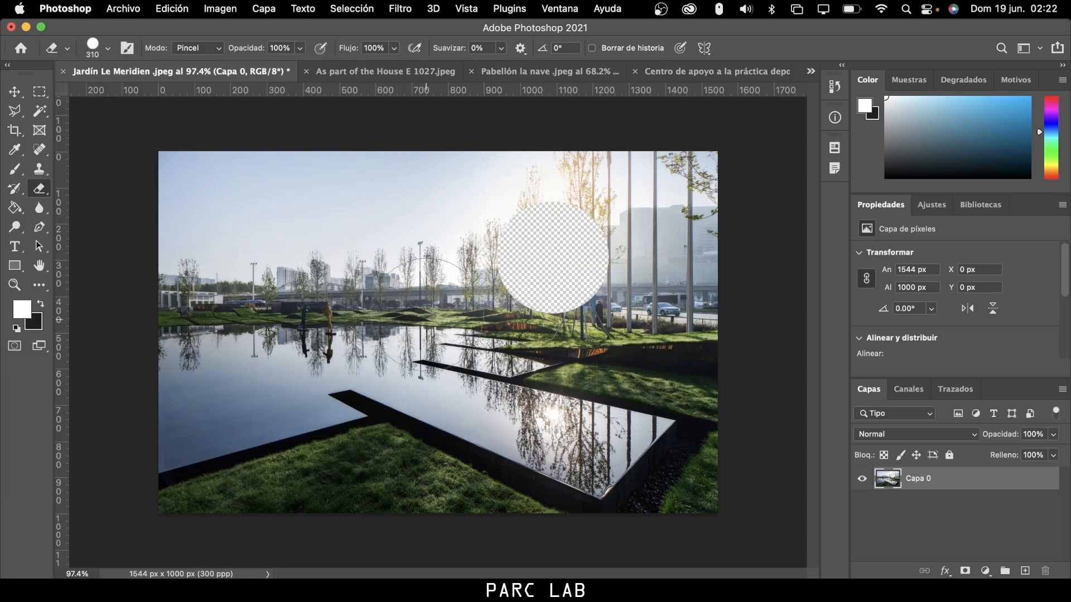
pyautogui.click(437, 283)
pyautogui.press('super+z')
pyautogui.press('super+z')
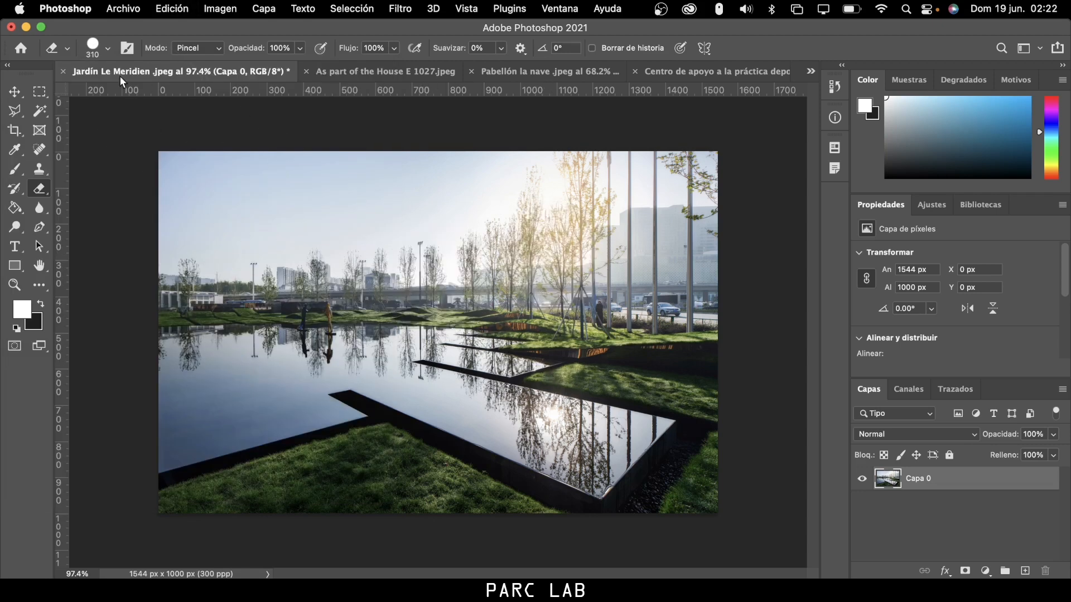
# - Set the eraser hardness to 0% and softly erase the upper-left part of the sky
pyautogui.click(108, 50)
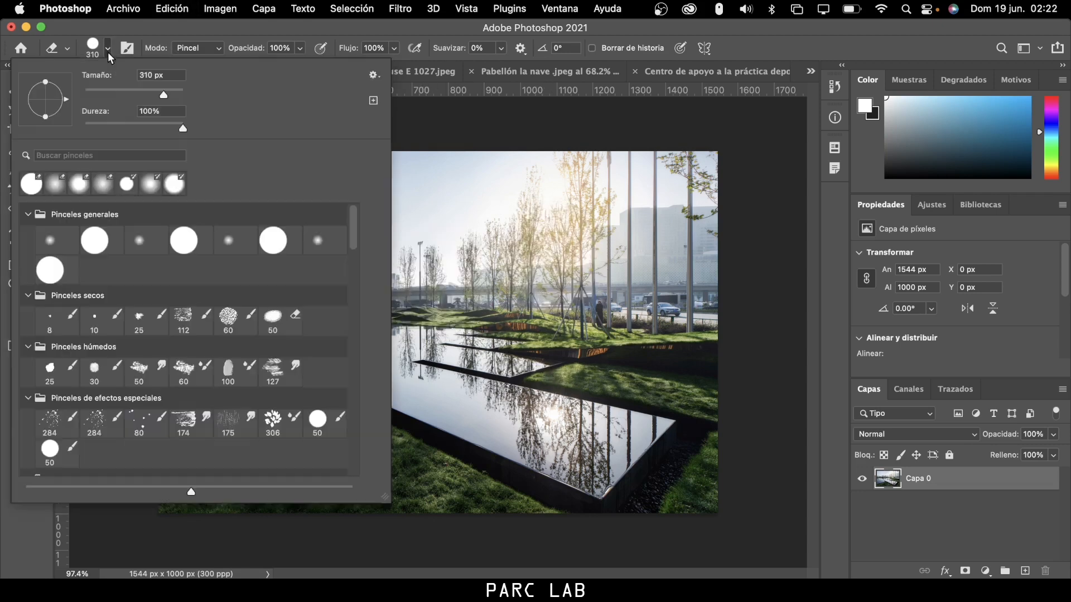
pyautogui.moveTo(123, 128); pyautogui.dragTo(82, 126)
pyautogui.click(418, 150)
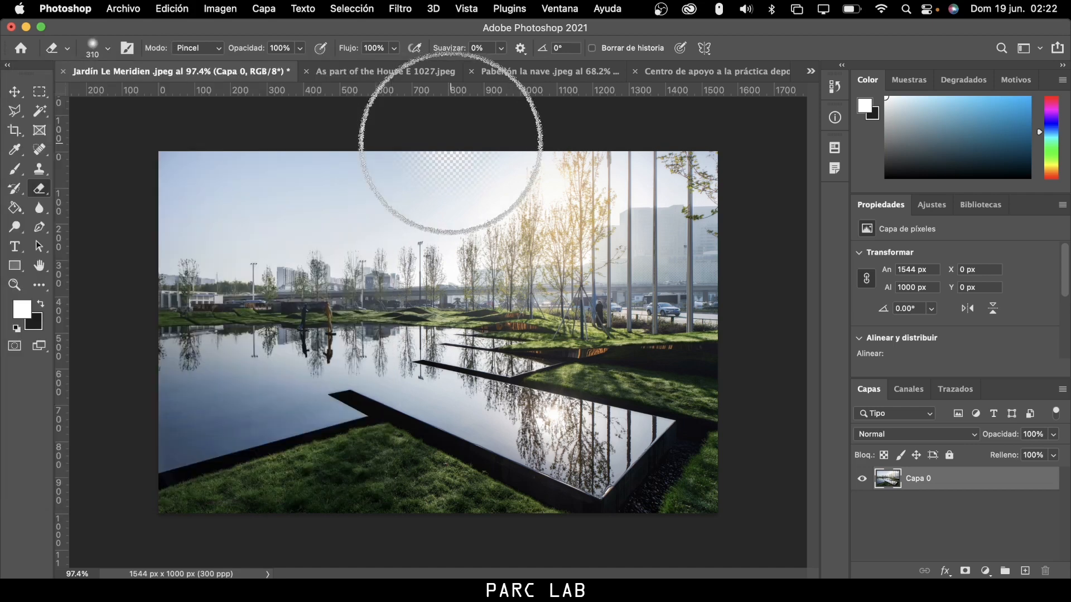
pyautogui.click(411, 153)
pyautogui.scroll(-3, 327, 160)
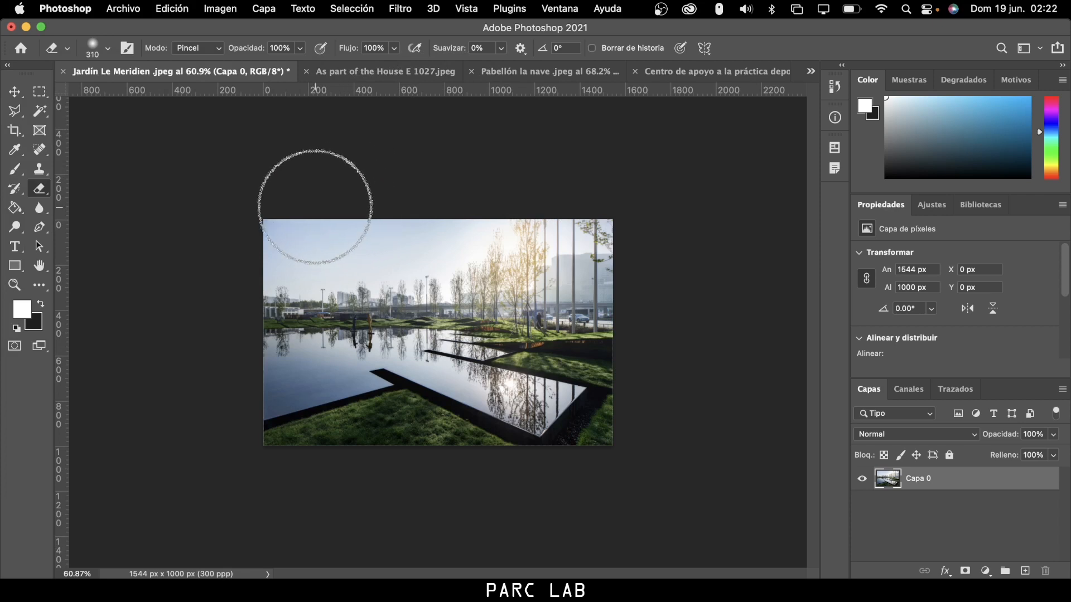
pyautogui.moveTo(313, 203); pyautogui.dragTo(279, 205)
pyautogui.moveTo(353, 203)
pyautogui.mouseDown()
pyautogui.moveTo(448, 200)
pyautogui.moveTo(239, 205)
pyautogui.mouseUp()
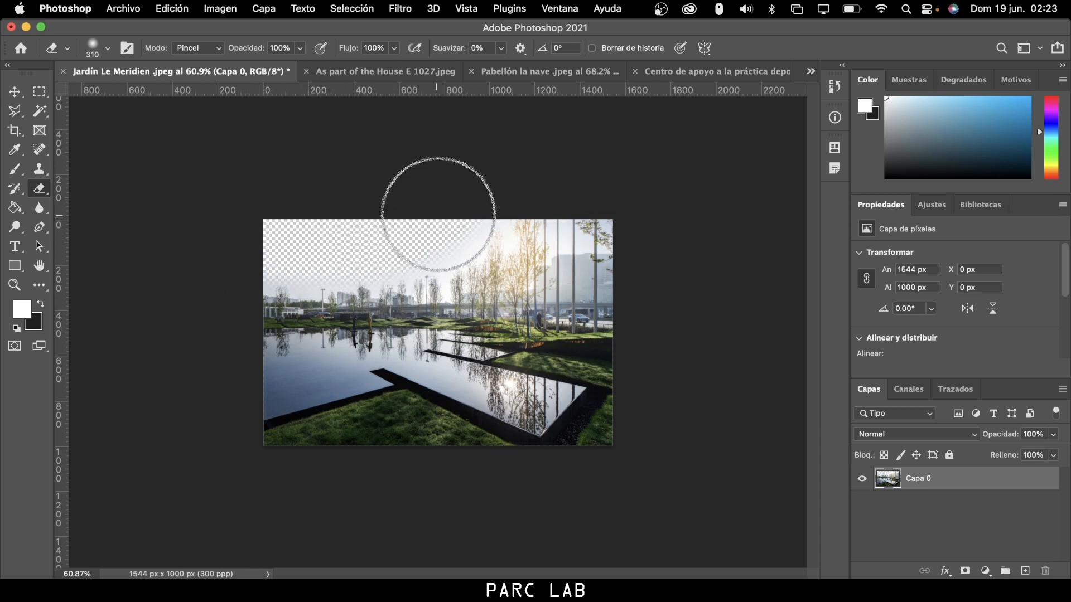
pyautogui.scroll(3, 439, 246)
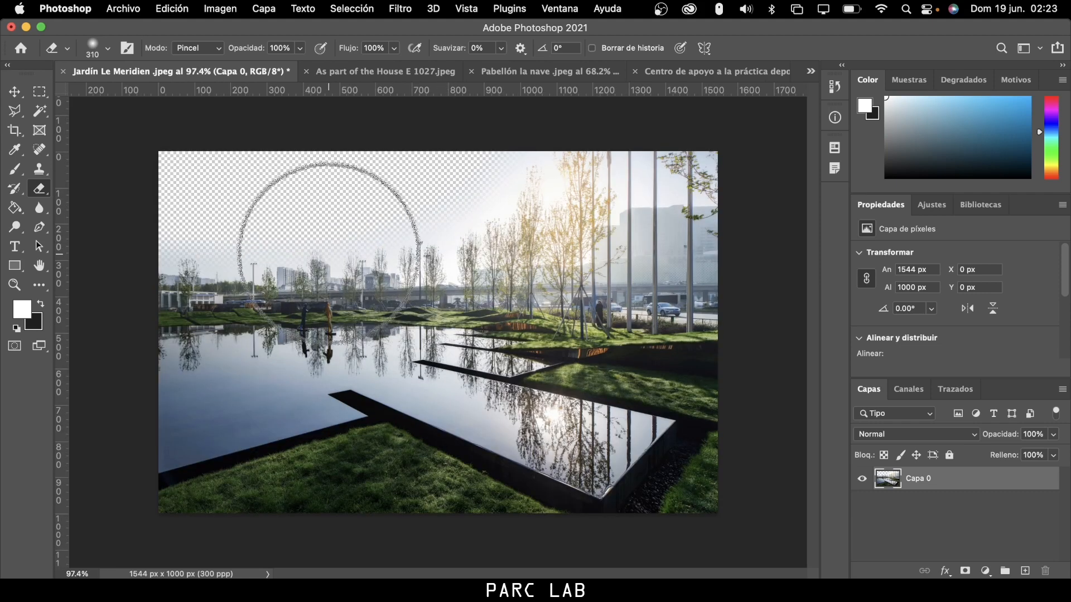
pyautogui.scroll(-3, 319, 246)
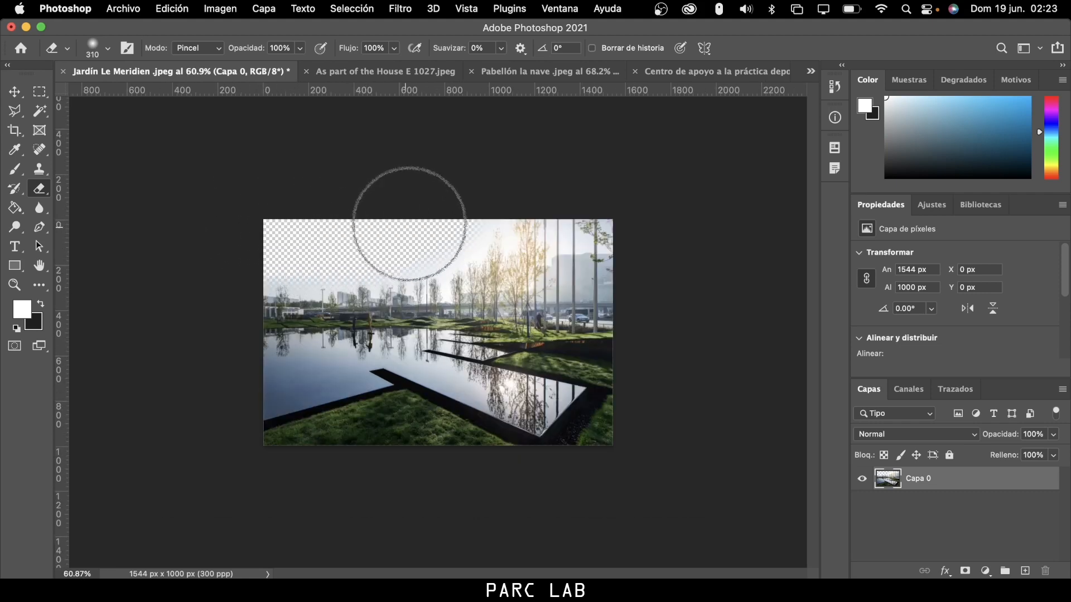
# - Draw a white rectangle about 1615 × 1021 px covering the whole canvas and place it beneath the Capa 0 layer
pyautogui.click(19, 265)
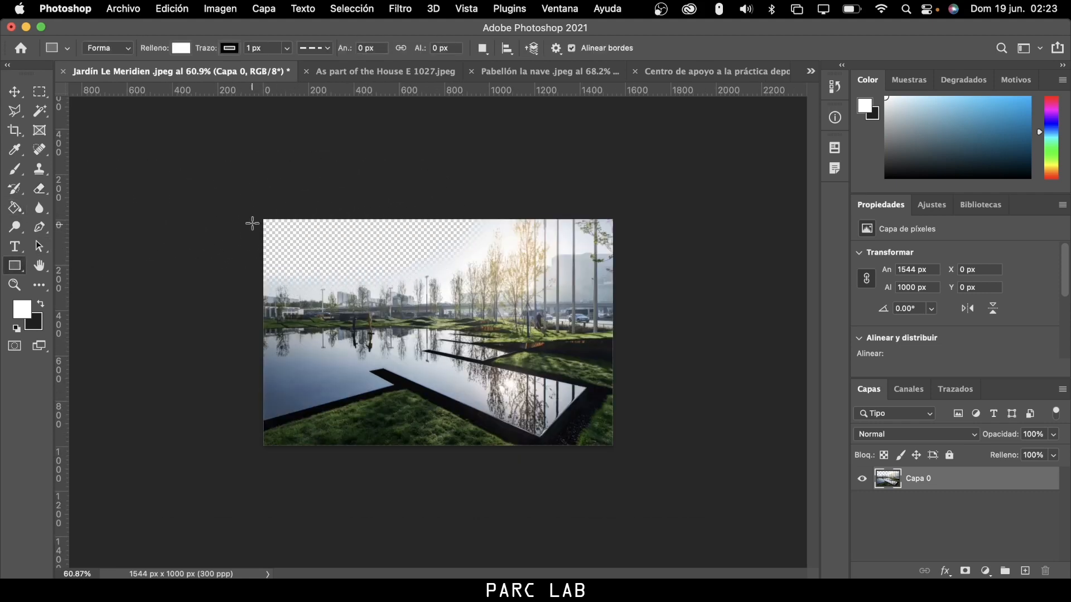
pyautogui.moveTo(257, 214); pyautogui.dragTo(623, 445)
pyautogui.moveTo(936, 494); pyautogui.dragTo(938, 516)
pyautogui.scroll(3, 373, 310)
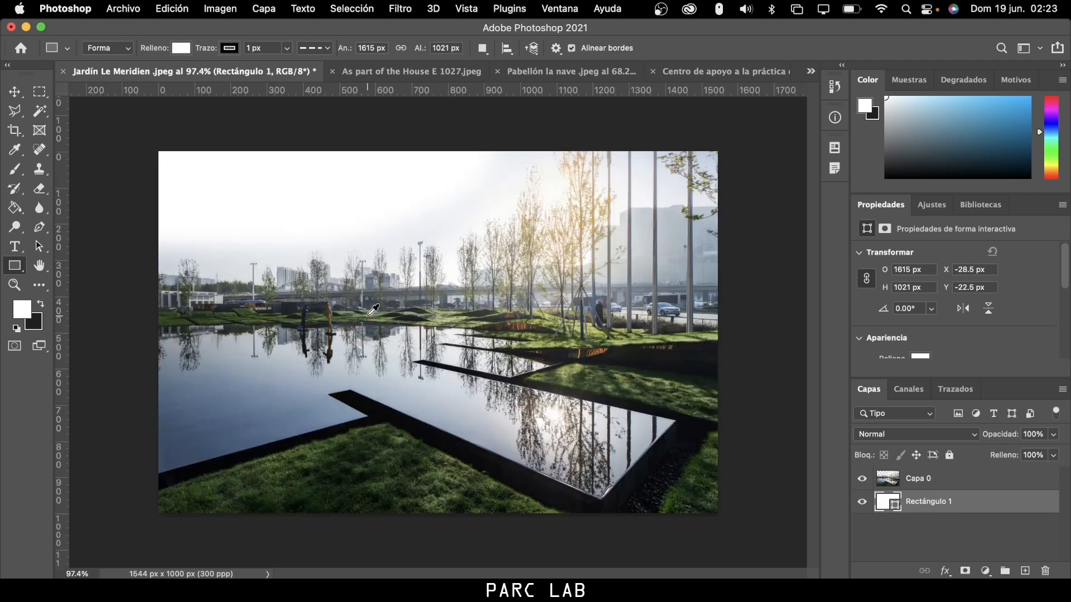
pyautogui.scroll(1, 353, 270)
pyautogui.scroll(-1, 519, 227)
# - Compare the original image with the edited one by stepping the history to the opening state and back to Orden de capas
pyautogui.click(834, 88)
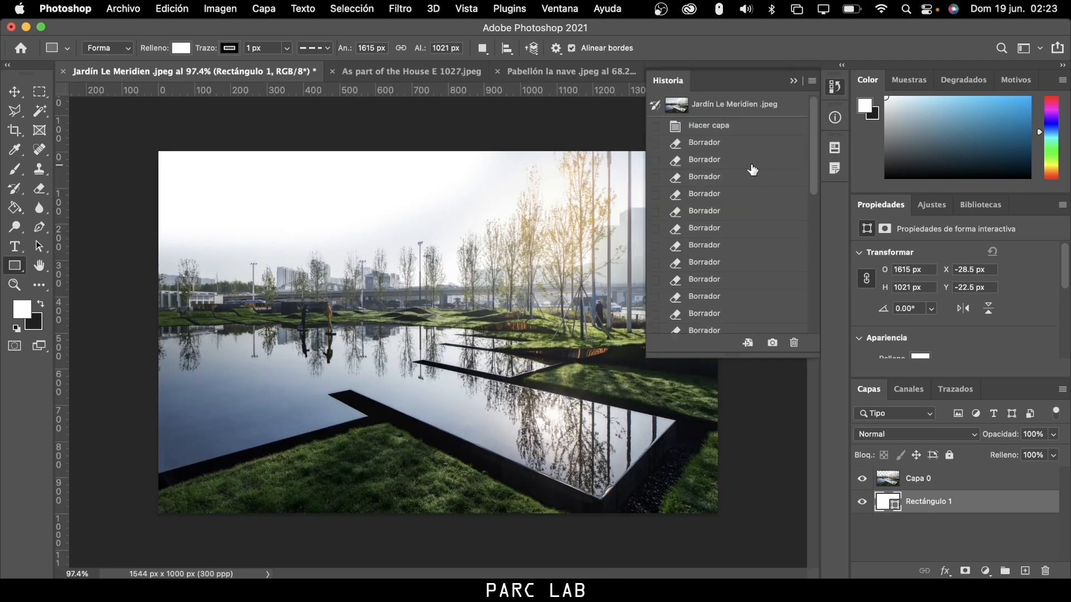
pyautogui.click(697, 106)
pyautogui.scroll(-5, 718, 201)
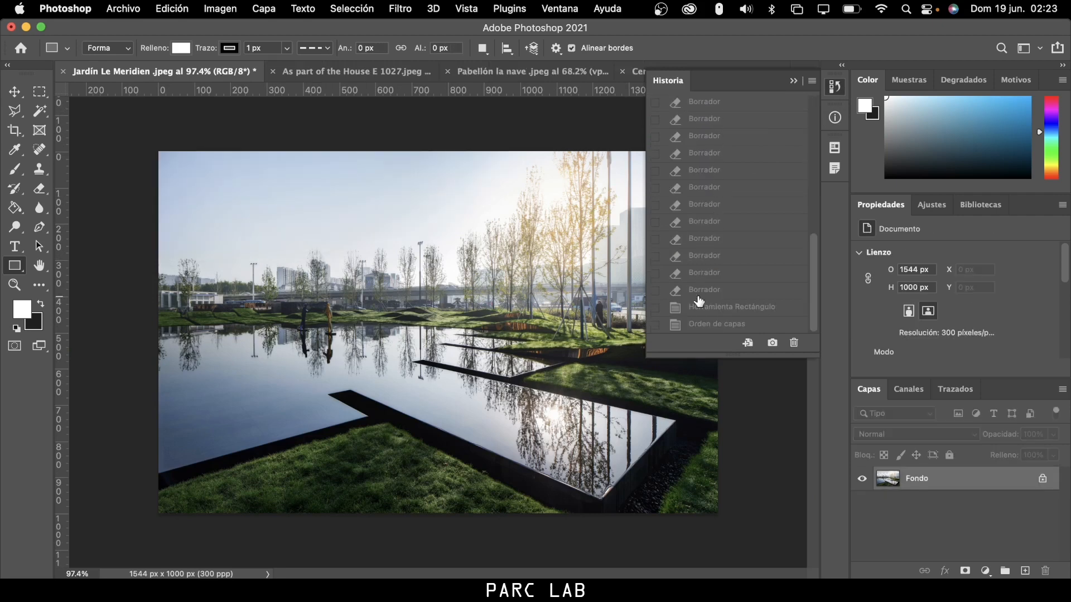
pyautogui.click(713, 325)
pyautogui.click(15, 92)
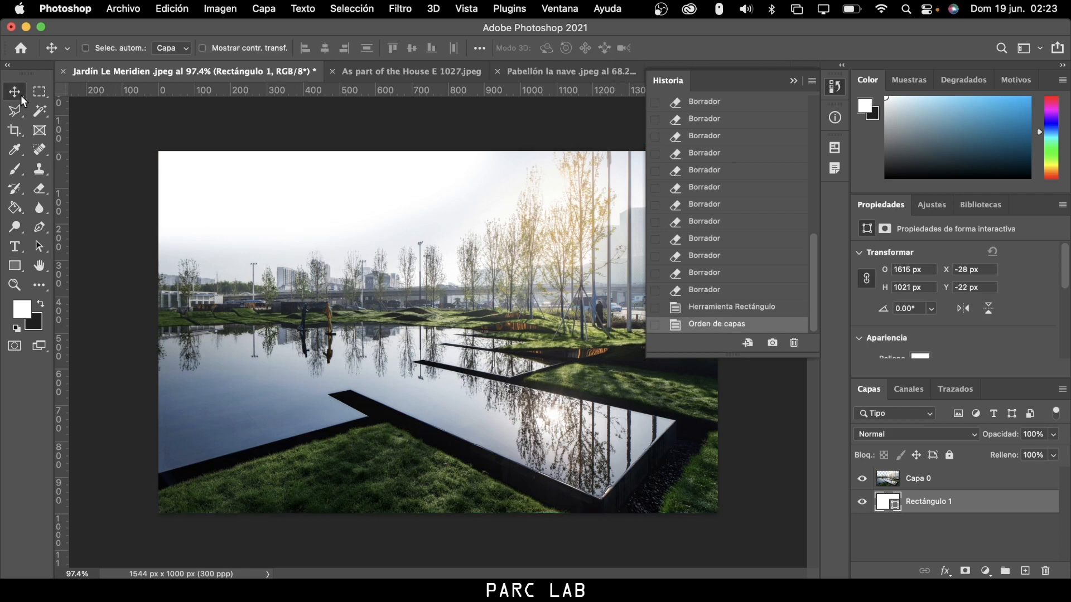
pyautogui.click(794, 81)
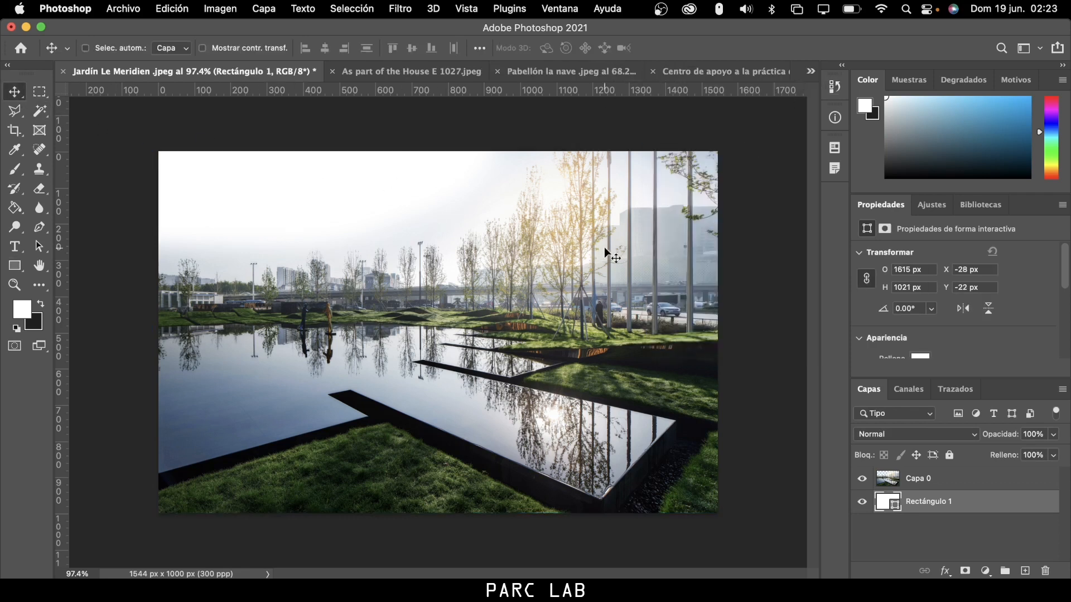
# - Switch to the As part of the House E 1027 photo and frame the whole image
pyautogui.click(364, 74)
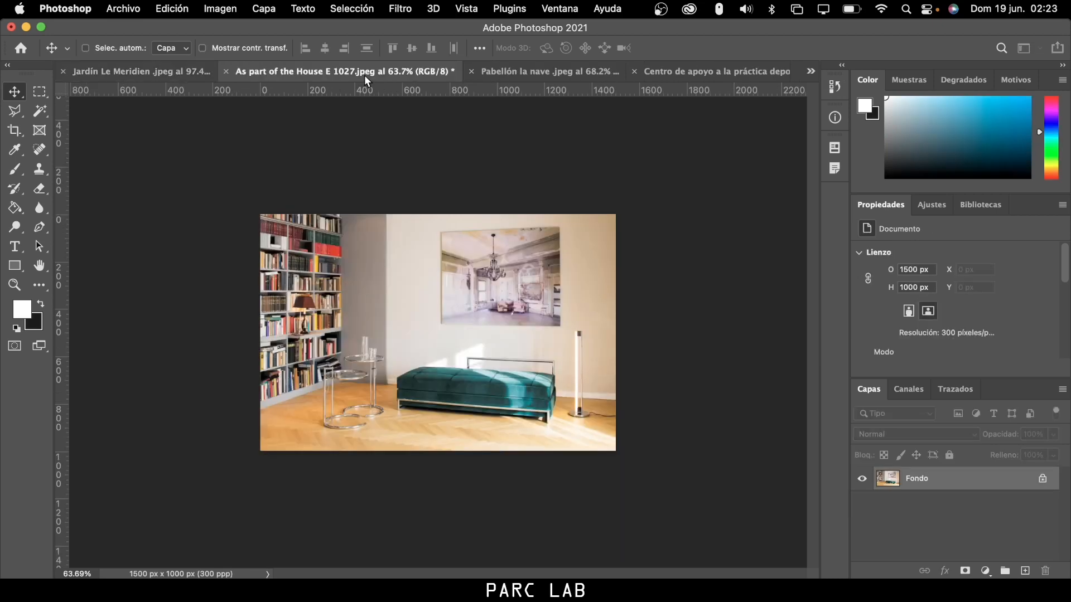
pyautogui.scroll(5, 426, 281)
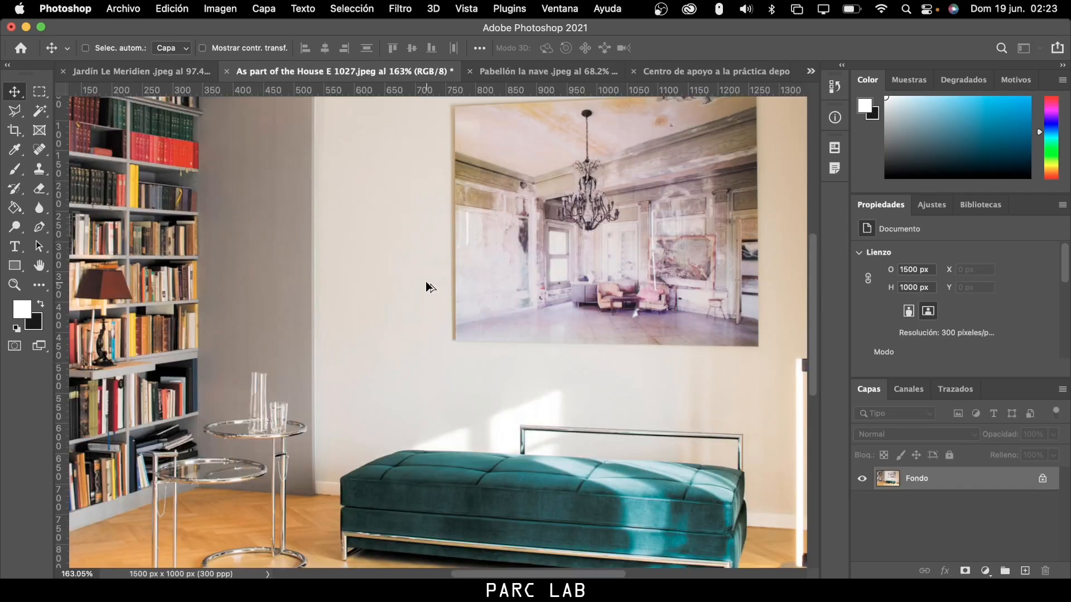
pyautogui.scroll(-3, 426, 281)
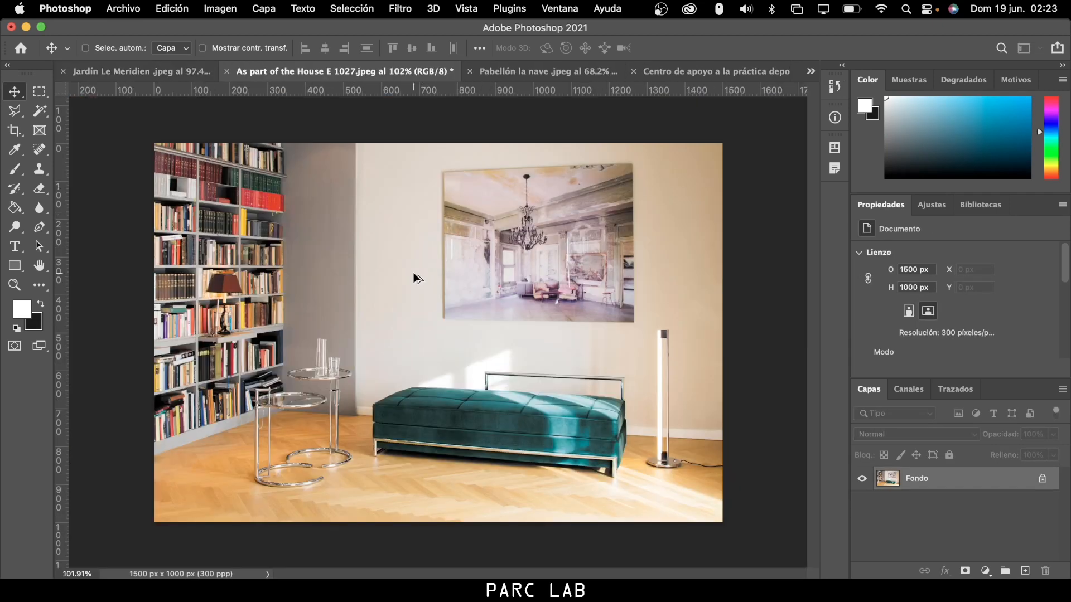
# - Select the framed picture on the wall with a four-corner Polygonal Lasso outline along its edges
pyautogui.click(38, 97)
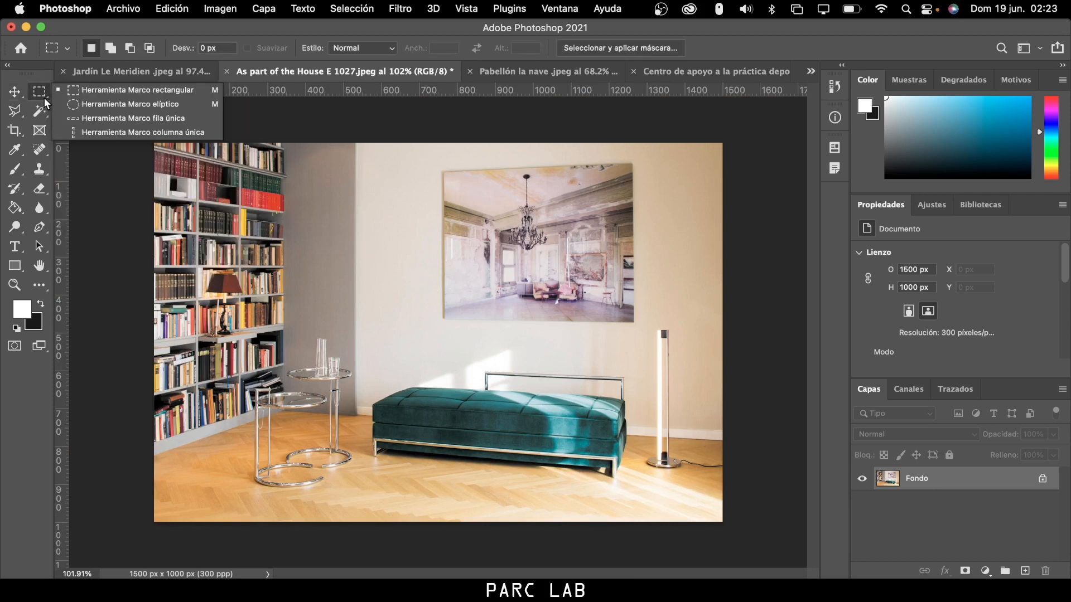
pyautogui.click(25, 105)
pyautogui.click(23, 110)
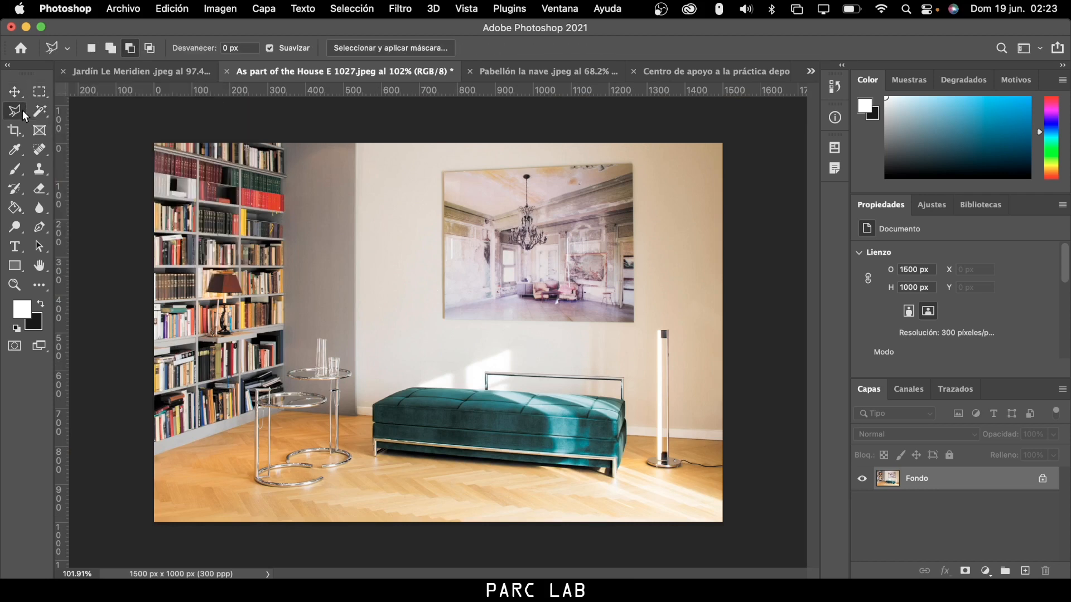
pyautogui.moveTo(22, 110); pyautogui.dragTo(55, 120)
pyautogui.scroll(5, 439, 188)
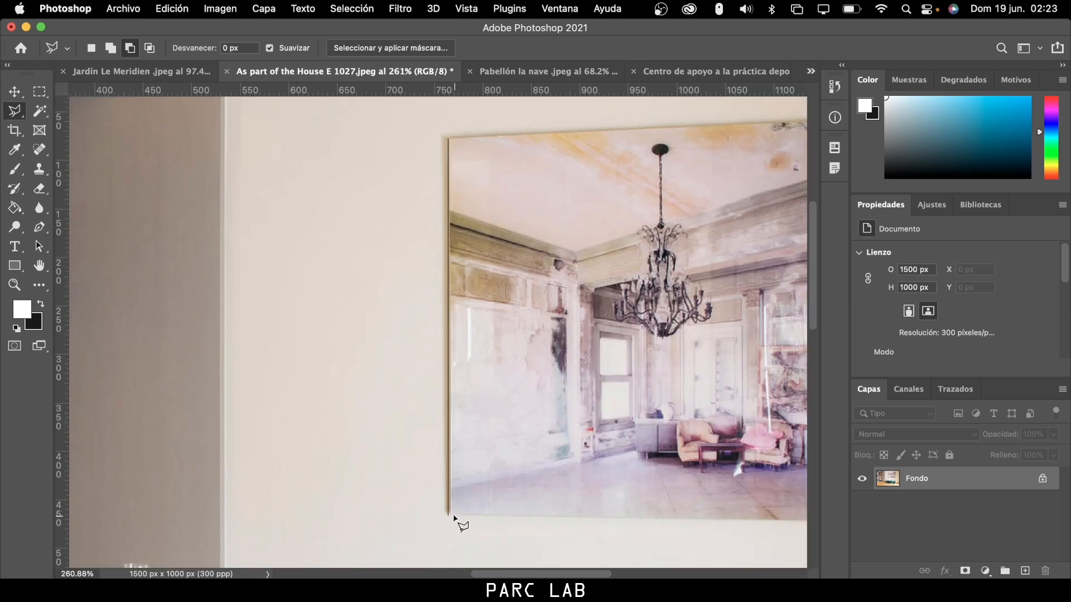
pyautogui.click(459, 518)
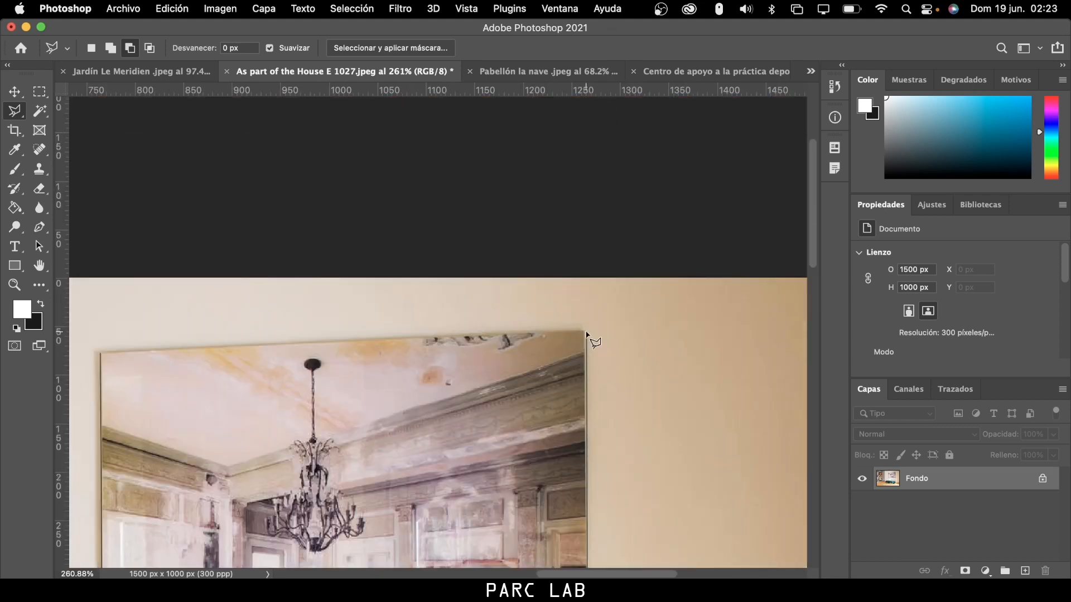
pyautogui.click(585, 332)
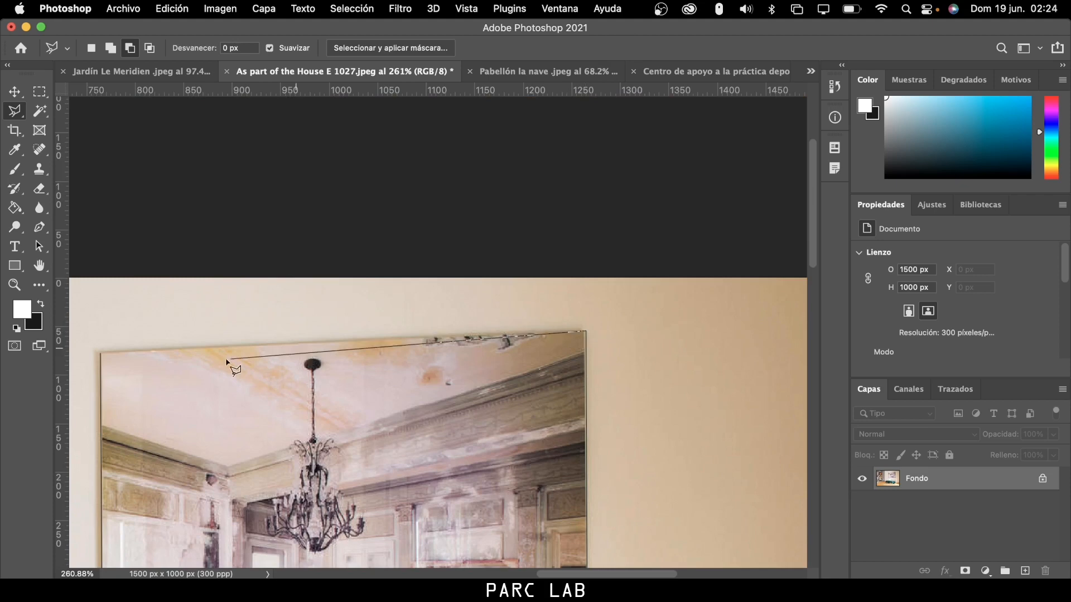
pyautogui.doubleClick(103, 359)
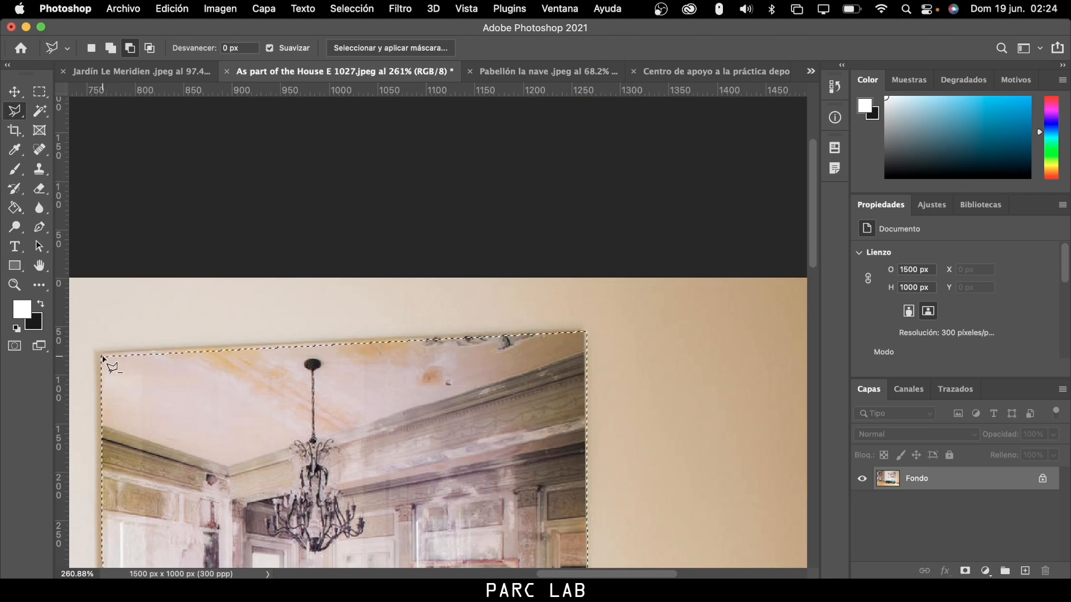
pyautogui.scroll(-10, 103, 358)
pyautogui.scroll(4, 281, 347)
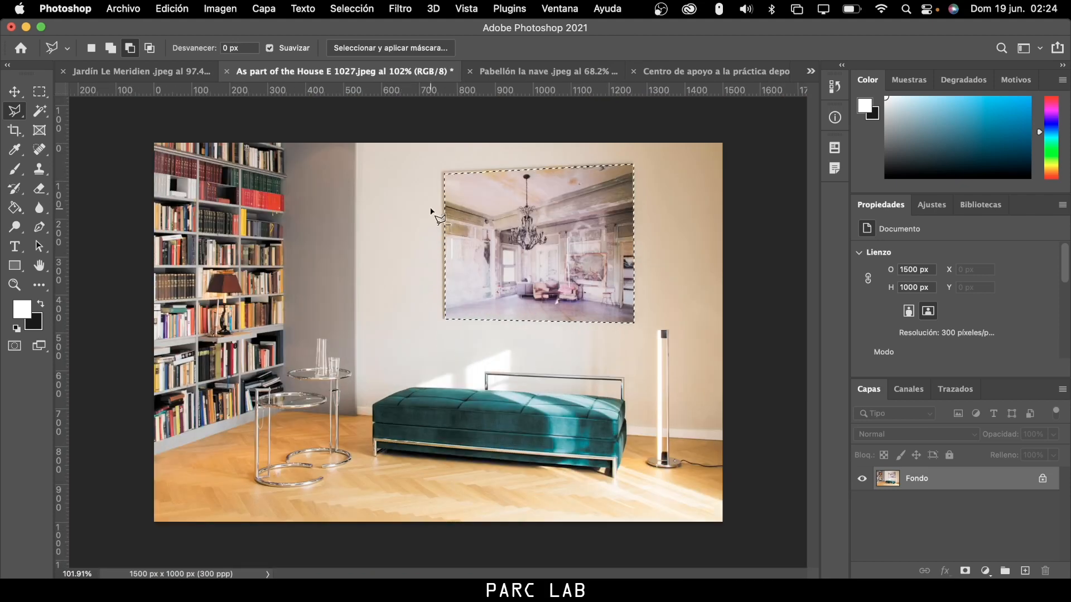
# - Unlock the Fondo layer and set the Eraser's hardness to 100%
pyautogui.moveTo(41, 194); pyautogui.dragTo(85, 189)
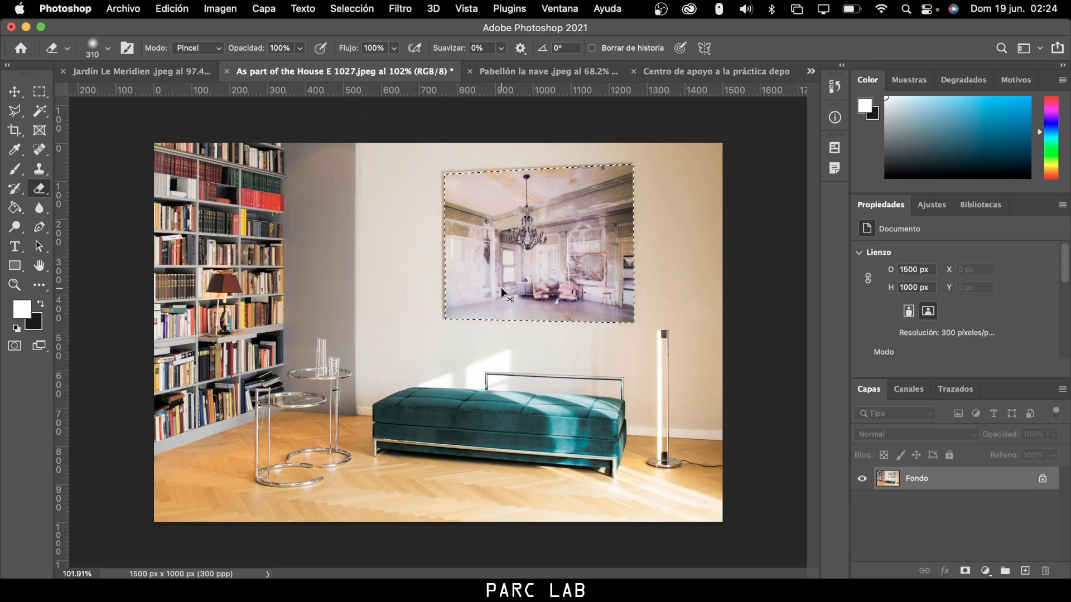
pyautogui.click(1041, 478)
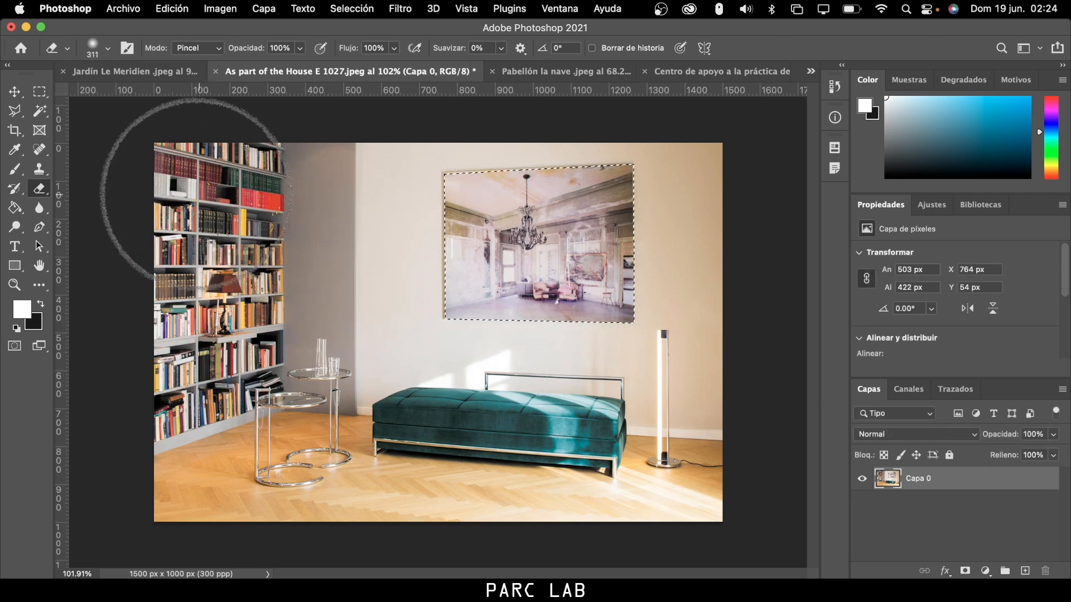
pyautogui.moveTo(38, 192)
pyautogui.mouseDown()
pyautogui.moveTo(62, 192)
pyautogui.moveTo(95, 80)
pyautogui.mouseUp()
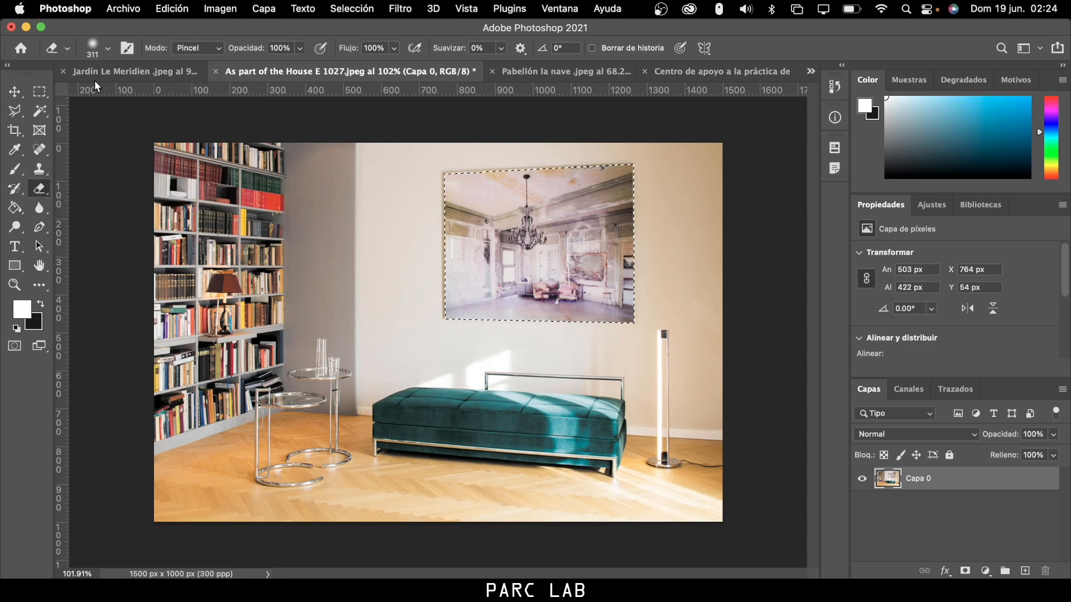
pyautogui.click(107, 49)
pyautogui.click(109, 129)
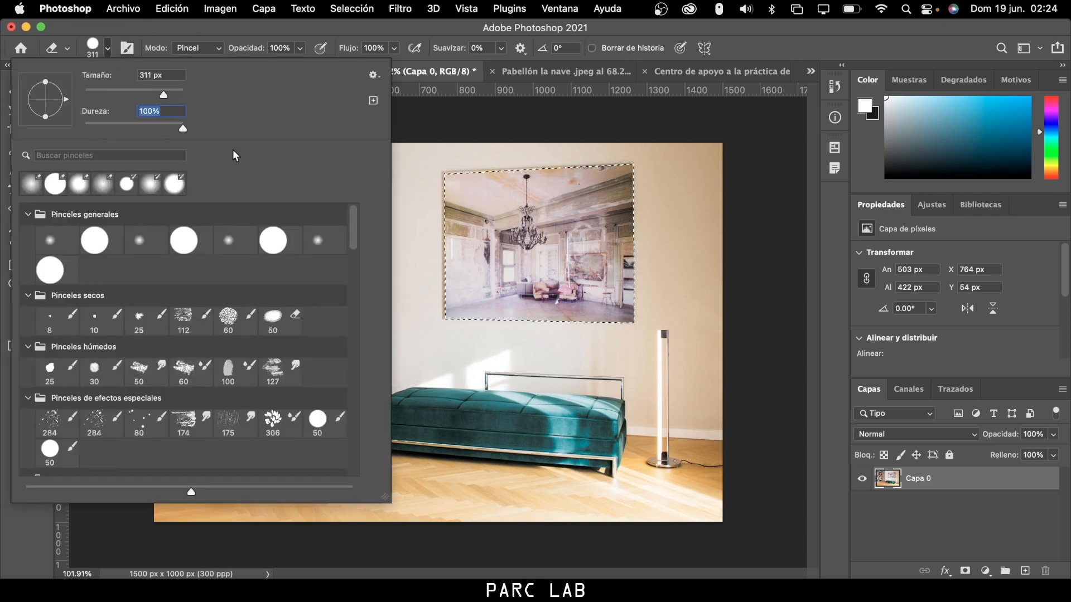
# - Try erasing hard-edged patches inside the selected wall picture, and undo them
pyautogui.click(526, 239)
pyautogui.moveTo(526, 240)
pyautogui.mouseDown()
pyautogui.moveTo(532, 278)
pyautogui.moveTo(550, 251)
pyautogui.mouseUp()
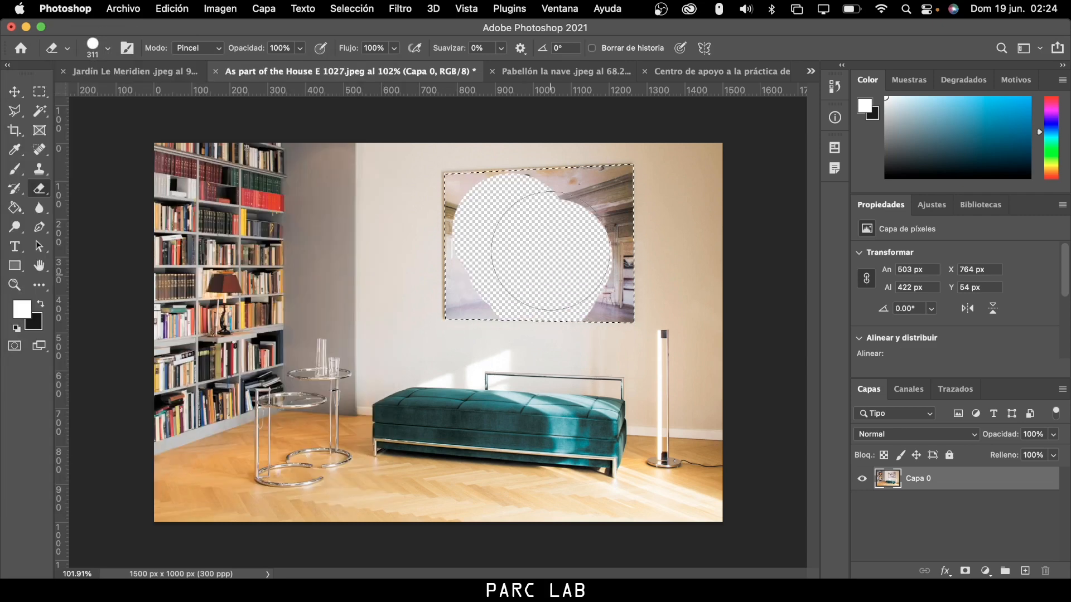
pyautogui.press('super+z')
pyautogui.rightClick(438, 243)
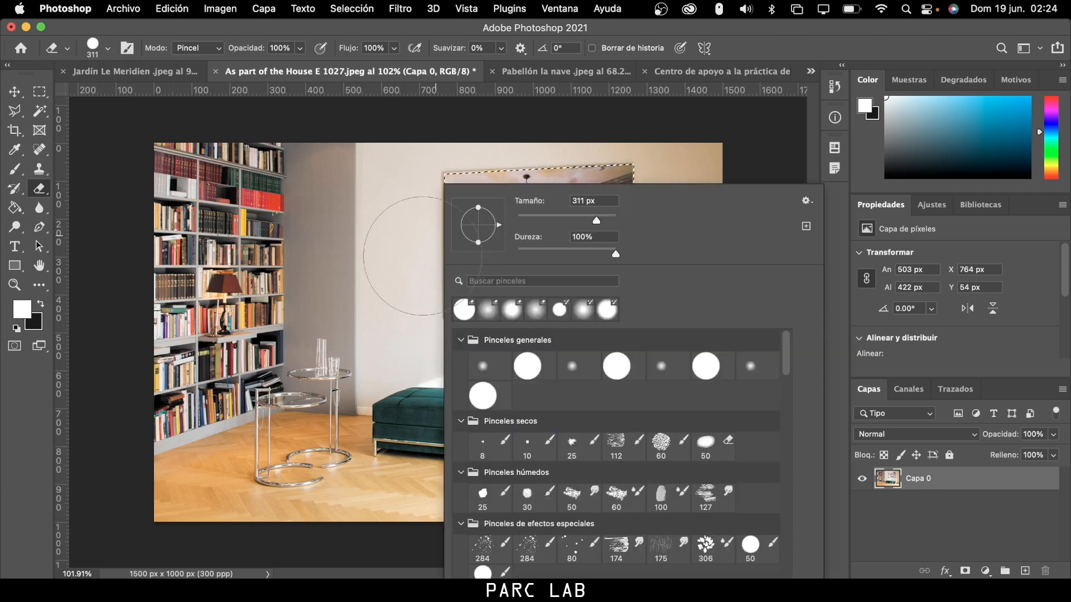
pyautogui.press('Escape')
# - Invert the selection and erase the whole room around the framed wall picture
pyautogui.click(15, 111)
pyautogui.rightClick(468, 223)
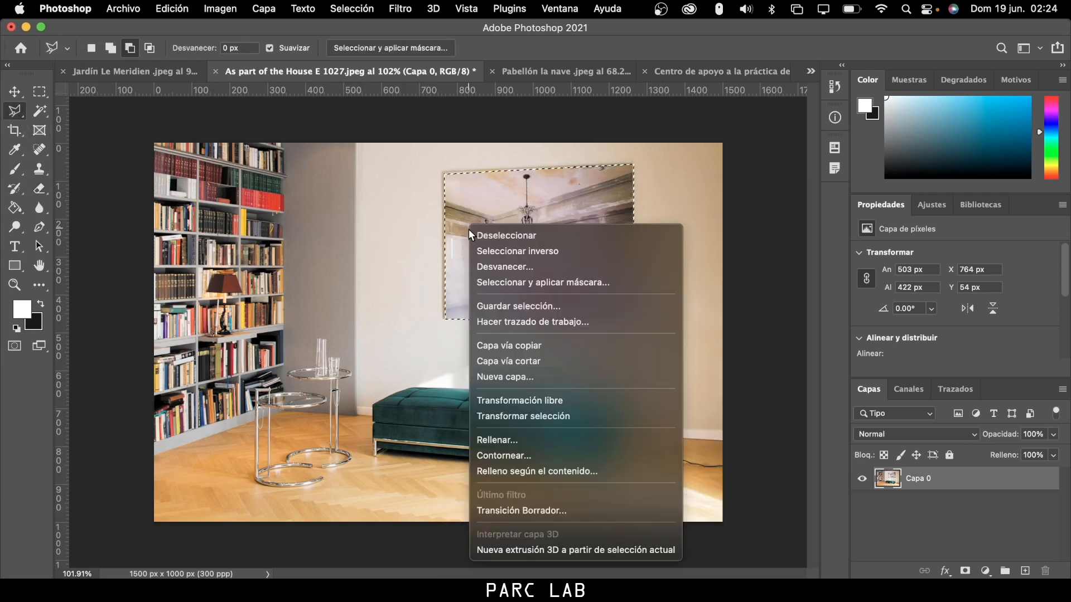
pyautogui.click(491, 247)
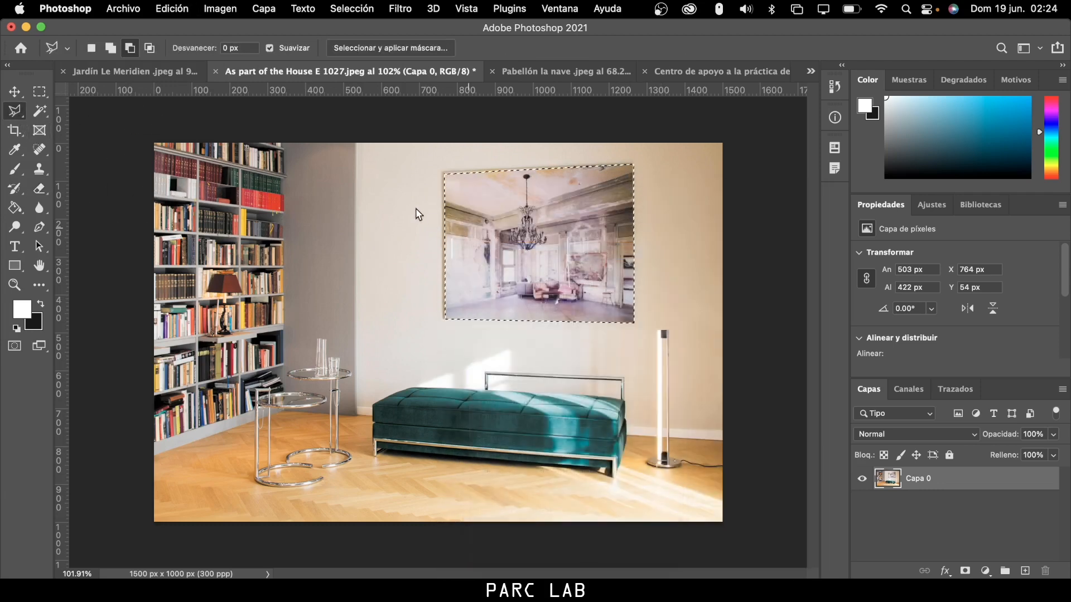
pyautogui.click(40, 189)
pyautogui.moveTo(228, 229)
pyautogui.mouseDown()
pyautogui.moveTo(281, 325)
pyautogui.moveTo(374, 379)
pyautogui.mouseUp()
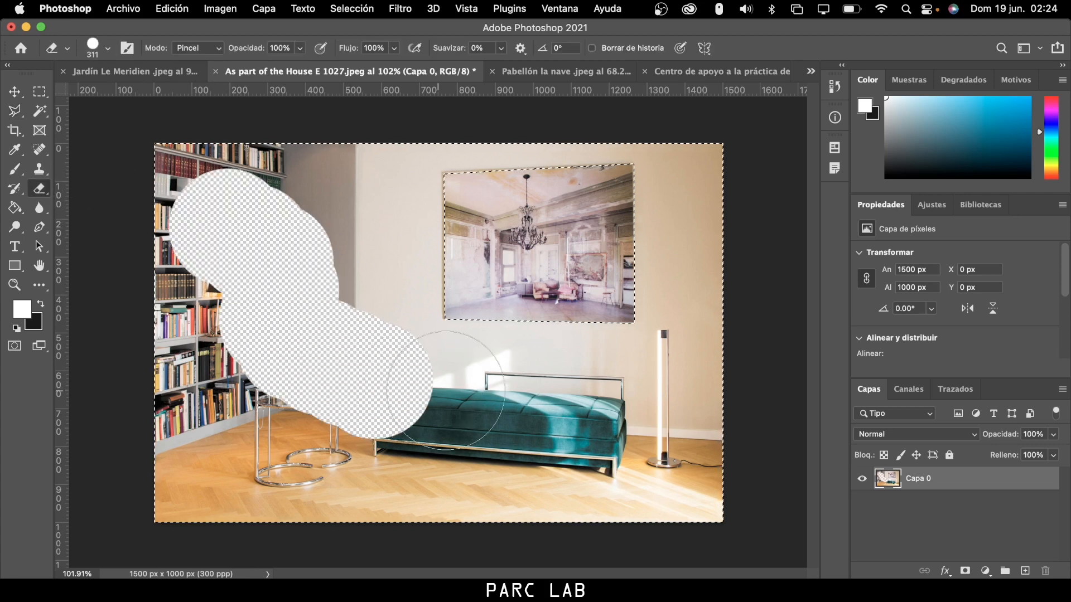
pyautogui.moveTo(360, 204)
pyautogui.mouseDown()
pyautogui.moveTo(366, 311)
pyautogui.moveTo(391, 182)
pyautogui.moveTo(410, 257)
pyautogui.moveTo(404, 339)
pyautogui.moveTo(637, 334)
pyautogui.moveTo(625, 152)
pyautogui.moveTo(427, 162)
pyautogui.moveTo(657, 181)
pyautogui.moveTo(699, 183)
pyautogui.moveTo(702, 169)
pyautogui.moveTo(659, 489)
pyautogui.moveTo(693, 506)
pyautogui.moveTo(696, 436)
pyautogui.moveTo(684, 462)
pyautogui.moveTo(550, 501)
pyautogui.moveTo(254, 509)
pyautogui.moveTo(149, 489)
pyautogui.moveTo(226, 458)
pyautogui.moveTo(658, 428)
pyautogui.moveTo(258, 456)
pyautogui.moveTo(135, 432)
pyautogui.moveTo(272, 393)
pyautogui.moveTo(256, 362)
pyautogui.moveTo(302, 320)
pyautogui.moveTo(256, 292)
pyautogui.moveTo(274, 273)
pyautogui.moveTo(173, 198)
pyautogui.moveTo(250, 158)
pyautogui.moveTo(321, 176)
pyautogui.moveTo(432, 172)
pyautogui.mouseUp()
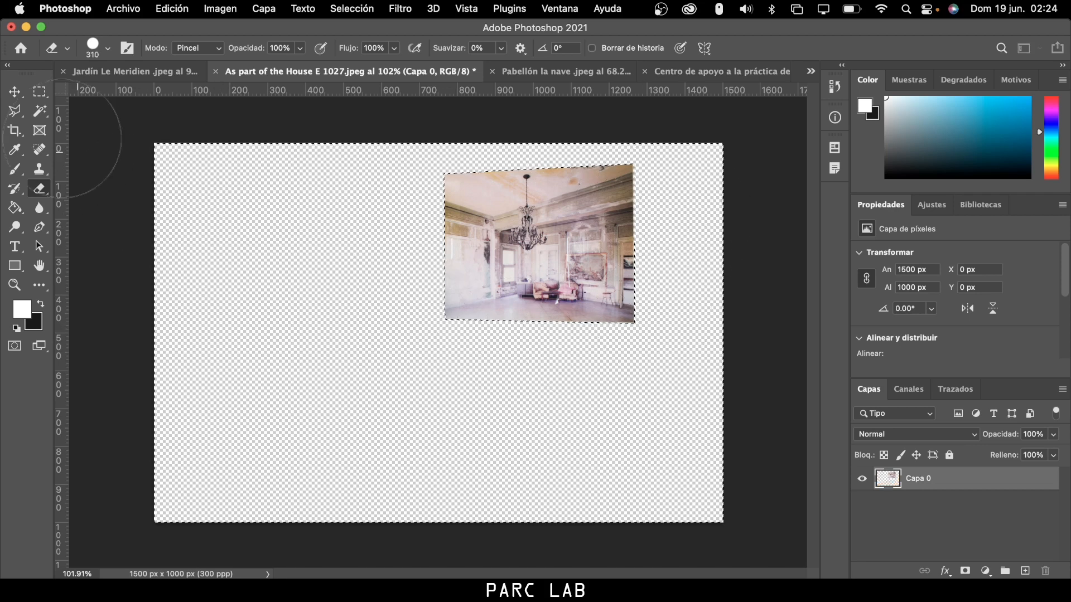
# - Deselect and scale the remaining picture to about 198%, keeping its upper-right corner in place
pyautogui.click(11, 111)
pyautogui.click(346, 240)
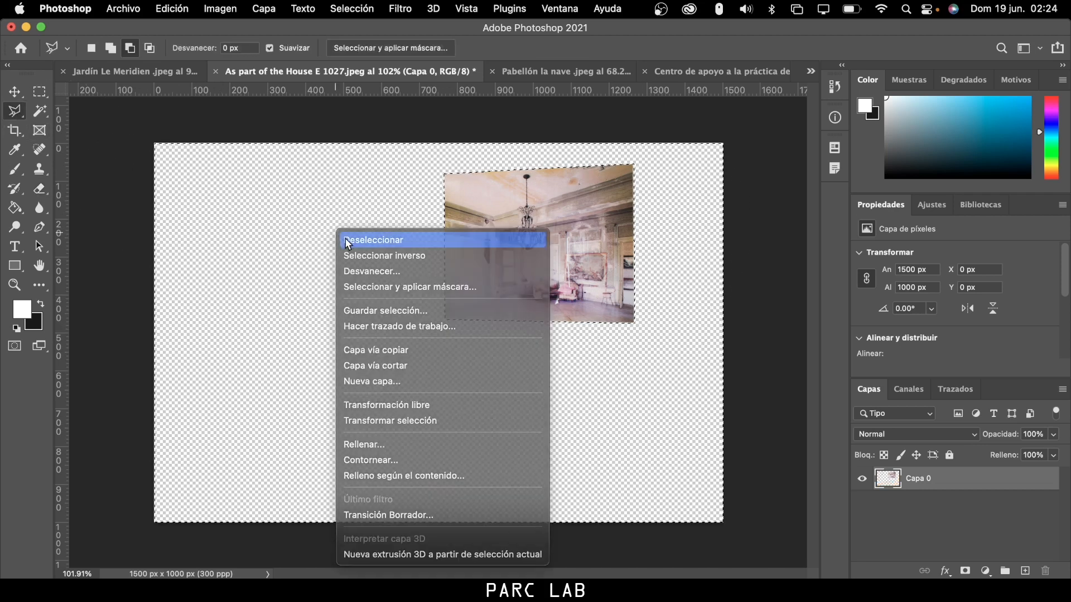
pyautogui.press('super+t')
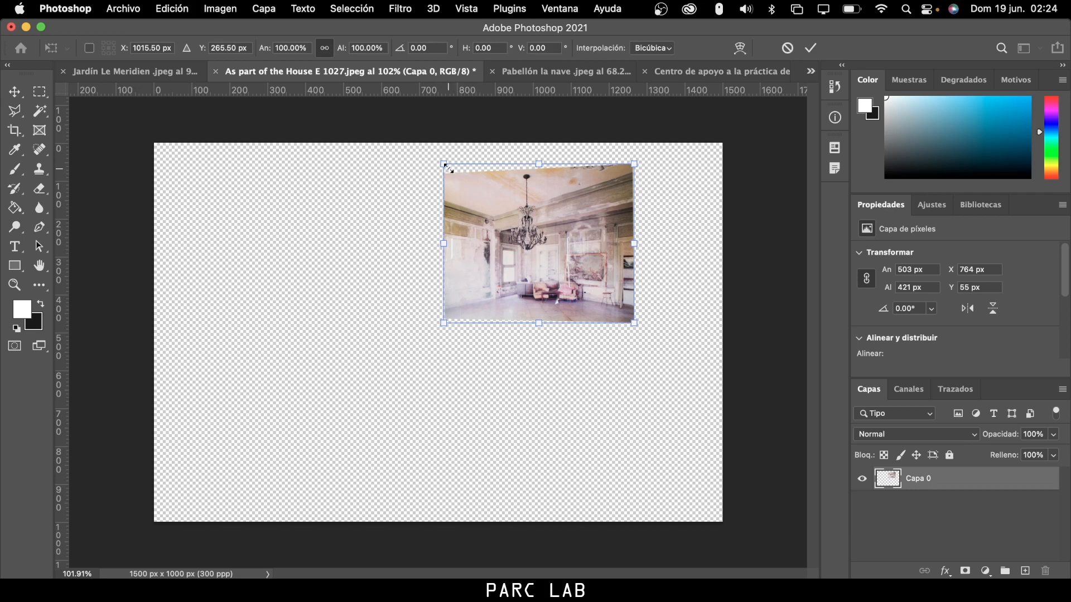
pyautogui.moveTo(444, 322); pyautogui.dragTo(241, 449)
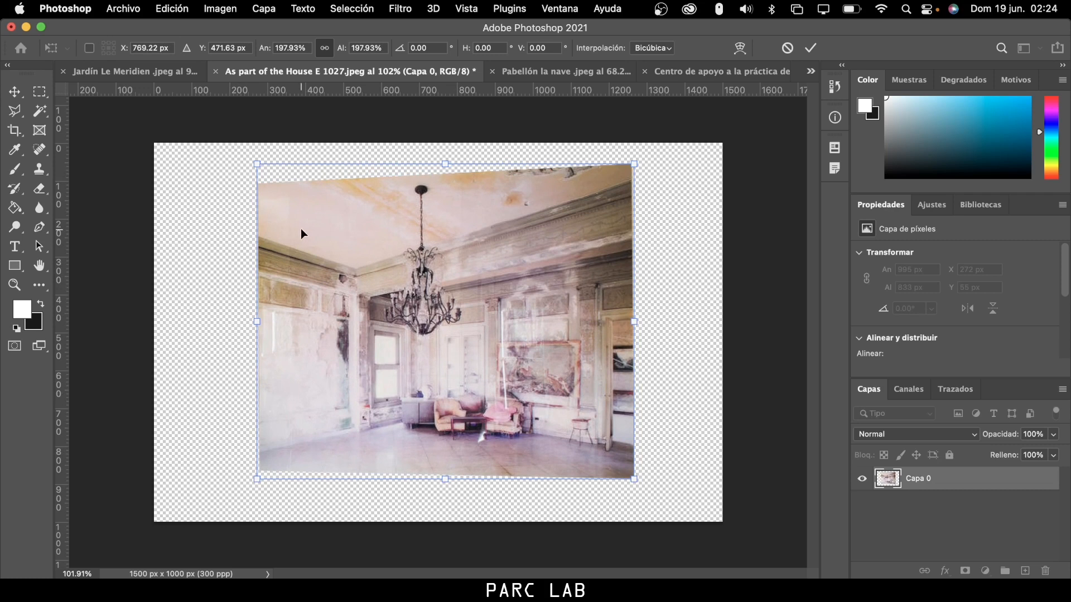
pyautogui.press('Return')
# - Align the picture with the canvas's top edge and pull its upper-left corner up to level the slanted top side
pyautogui.press('super+t')
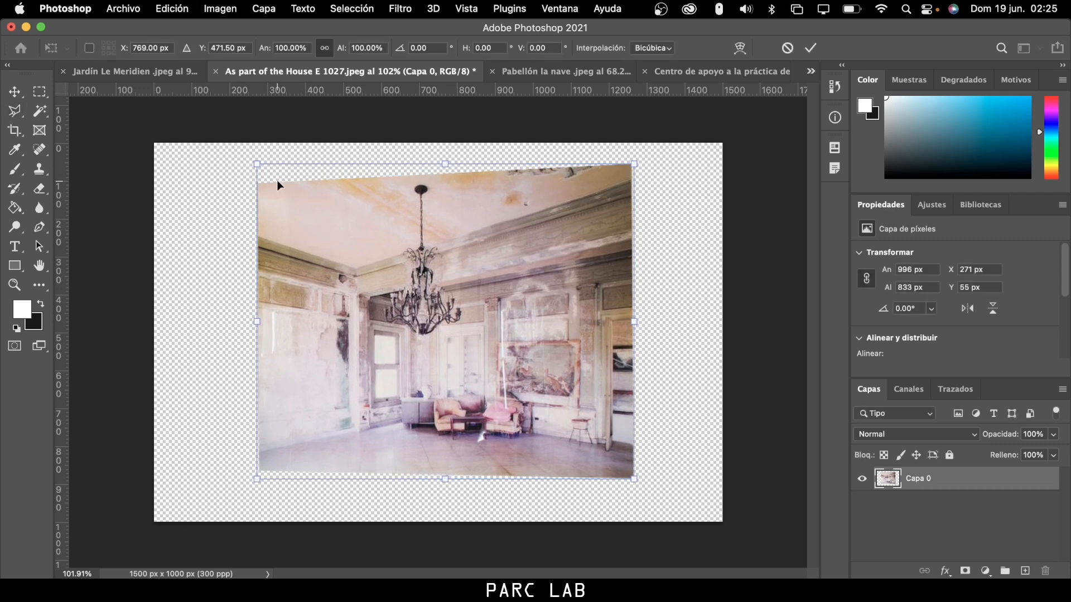
pyautogui.moveTo(389, 251); pyautogui.dragTo(385, 229)
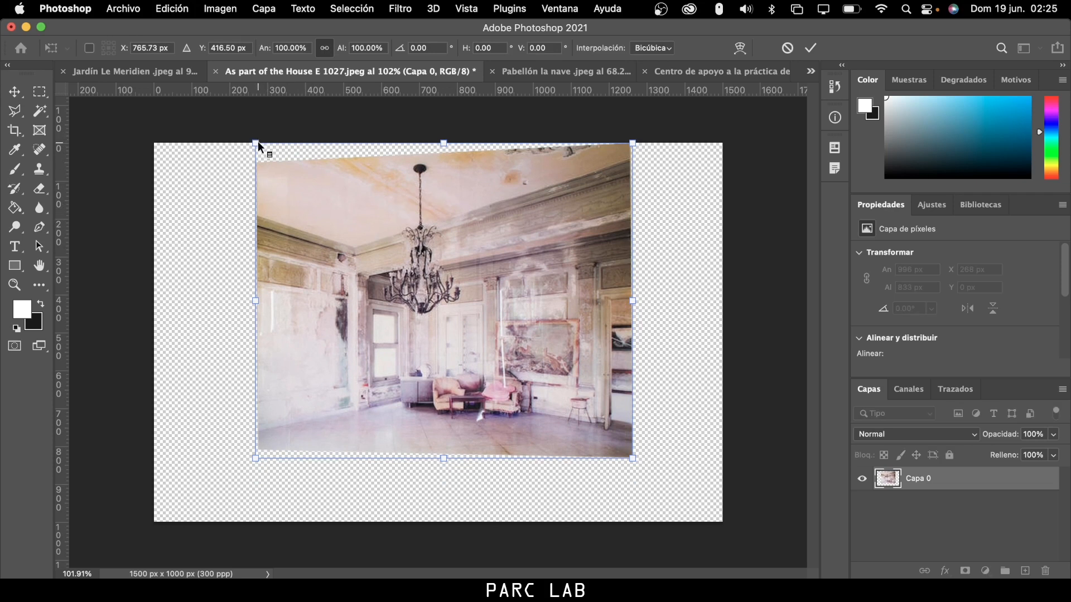
pyautogui.moveTo(256, 142)
pyautogui.mouseDown()
pyautogui.moveTo(249, 130)
pyautogui.moveTo(260, 122)
pyautogui.mouseUp()
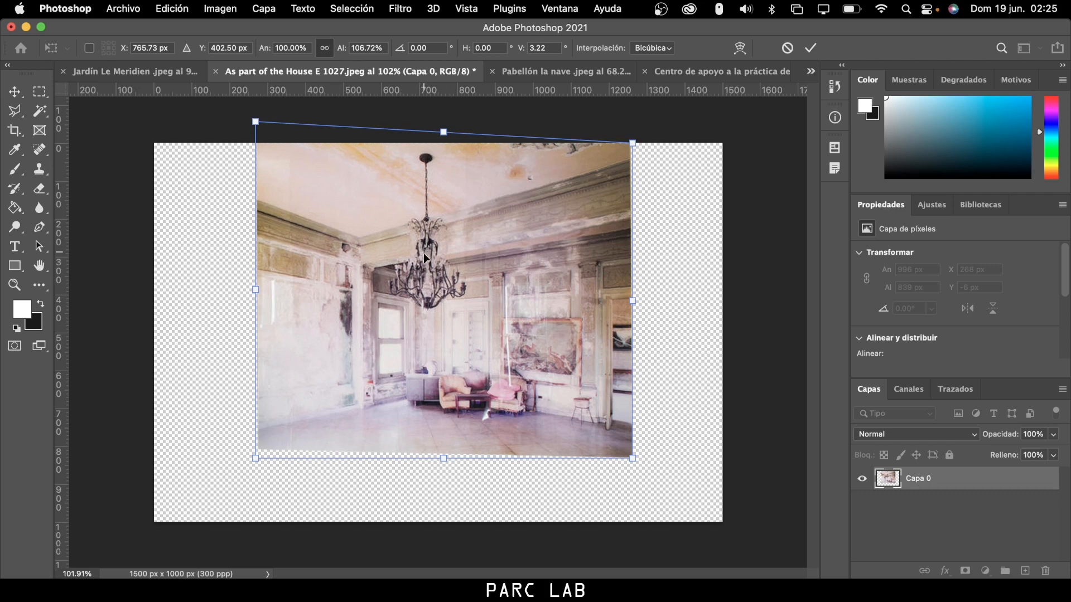
# - Pull the picture's lower-left corner down to level its bottom side, and widen the picture slightly to 1008 × 841 px
pyautogui.moveTo(425, 258); pyautogui.dragTo(426, 312)
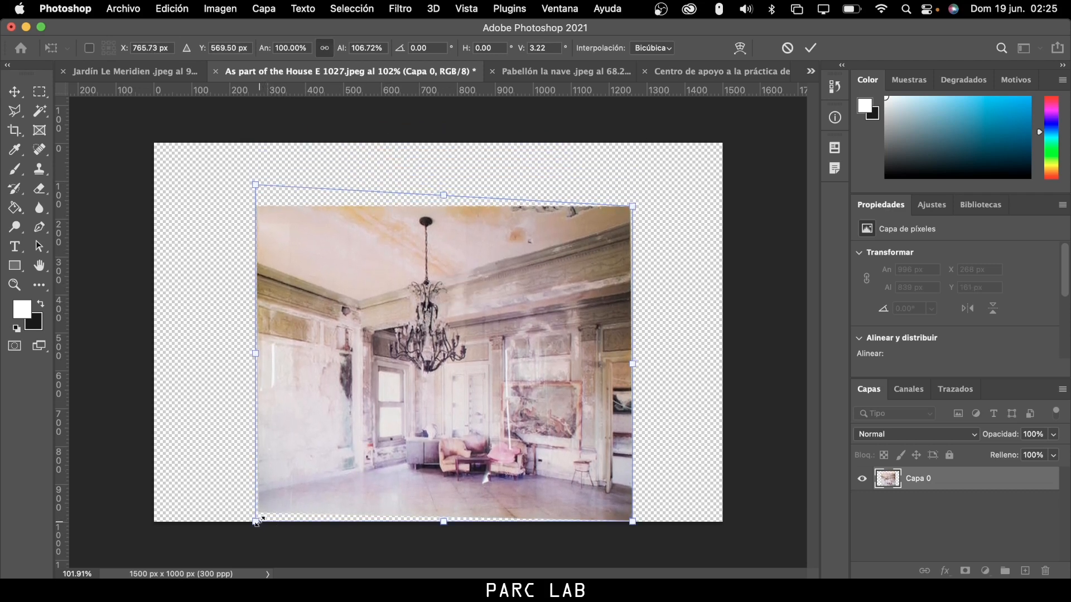
pyautogui.moveTo(257, 523); pyautogui.dragTo(255, 531)
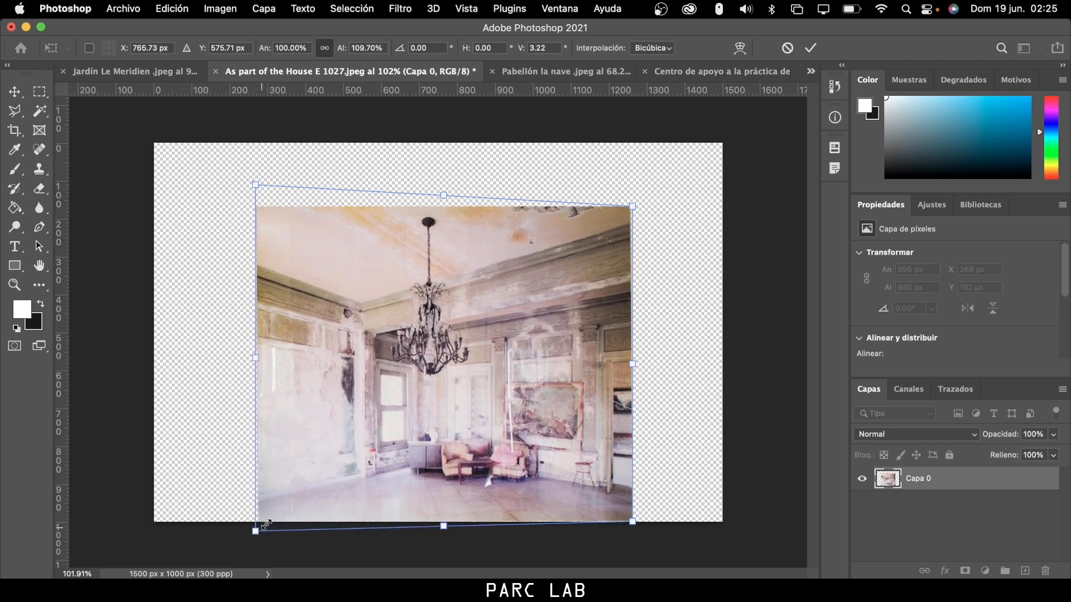
pyautogui.moveTo(360, 467); pyautogui.dragTo(357, 435)
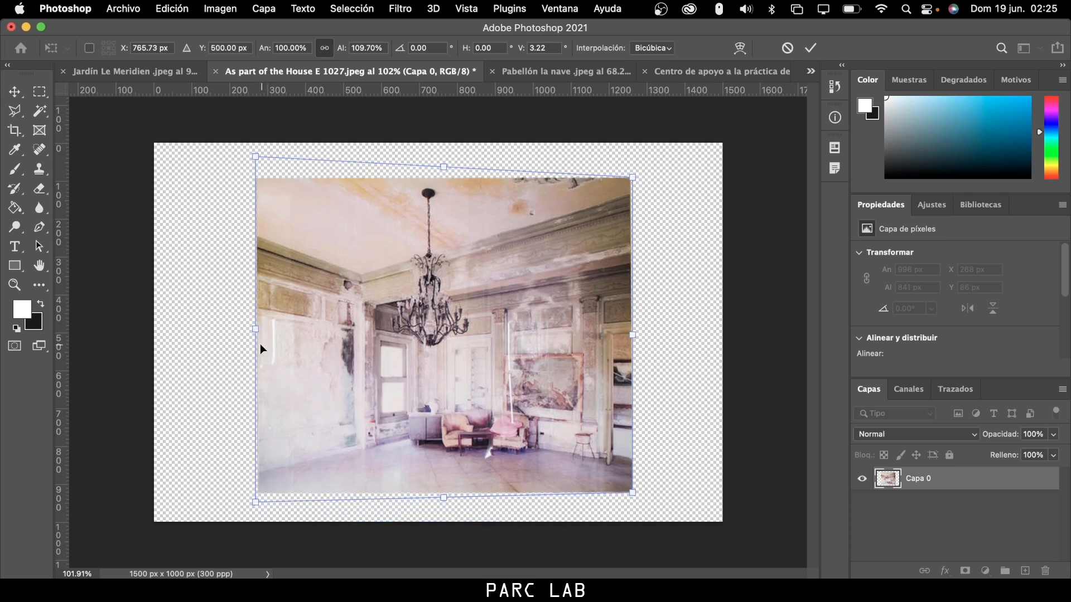
pyautogui.moveTo(257, 331); pyautogui.dragTo(251, 331)
pyautogui.press('Return')
# - Move the straightened picture to X 221 px, Y 57 px on the canvas
pyautogui.press('l')
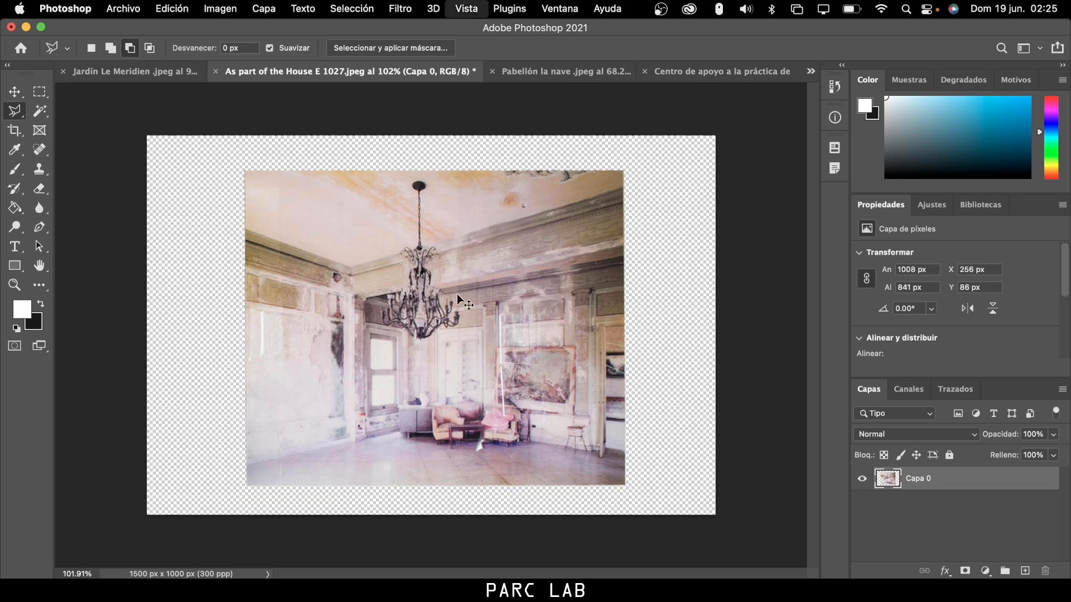
pyautogui.hotkey('ctrl', 't')
pyautogui.moveTo(407, 268)
pyautogui.mouseDown()
pyautogui.moveTo(397, 260)
pyautogui.moveTo(413, 272)
pyautogui.mouseUp()
pyautogui.press('Return')
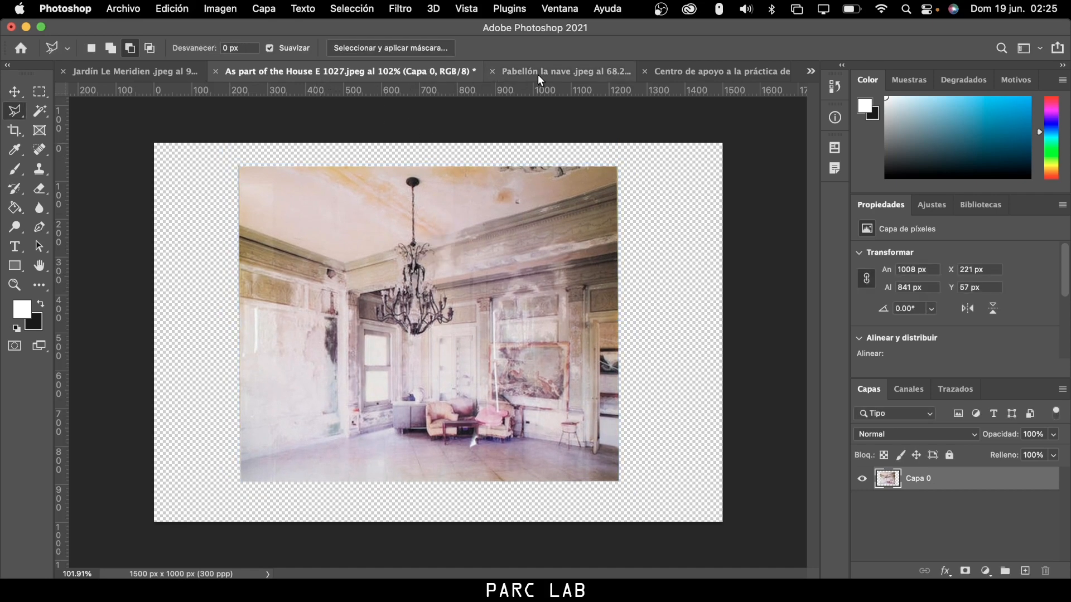
# - Switch to the Pabellón la nave photo and activate the standard Eraser tool (Herramienta Borrador)
pyautogui.click(540, 76)
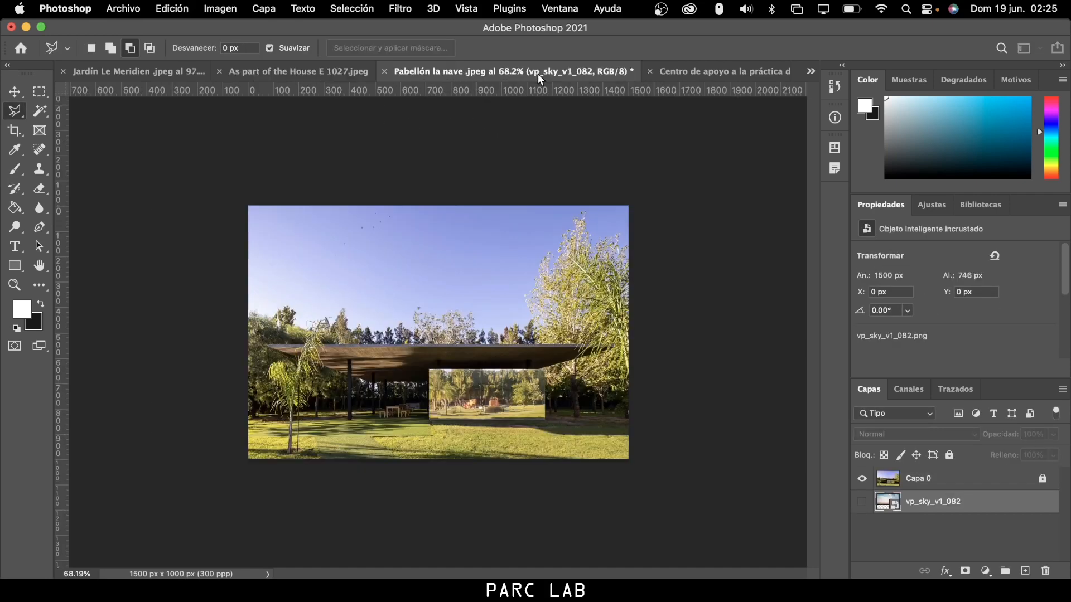
pyautogui.scroll(3, 513, 300)
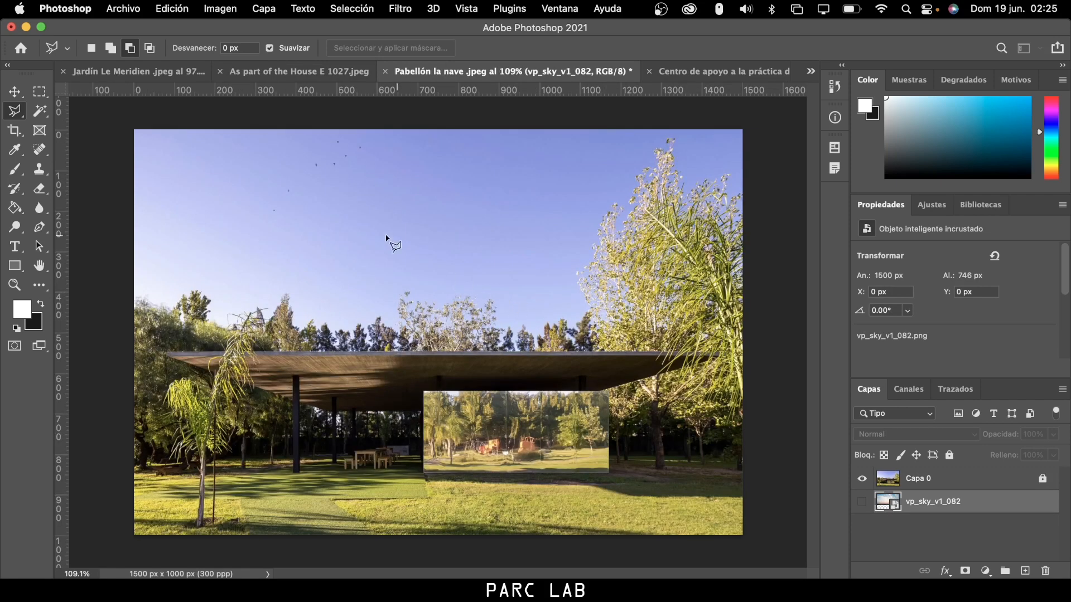
pyautogui.click(46, 195)
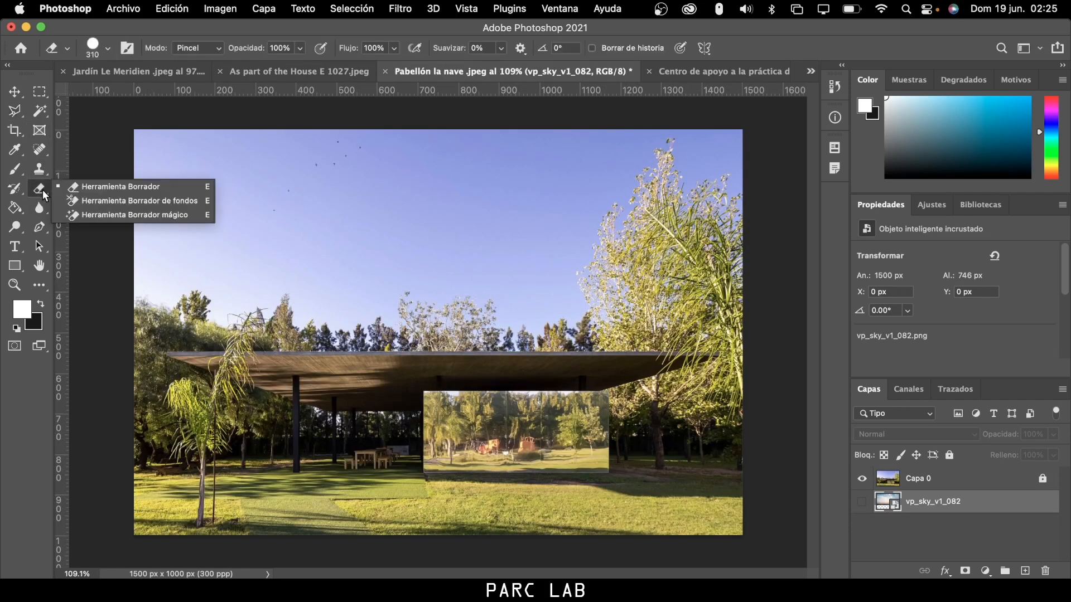
pyautogui.click(171, 185)
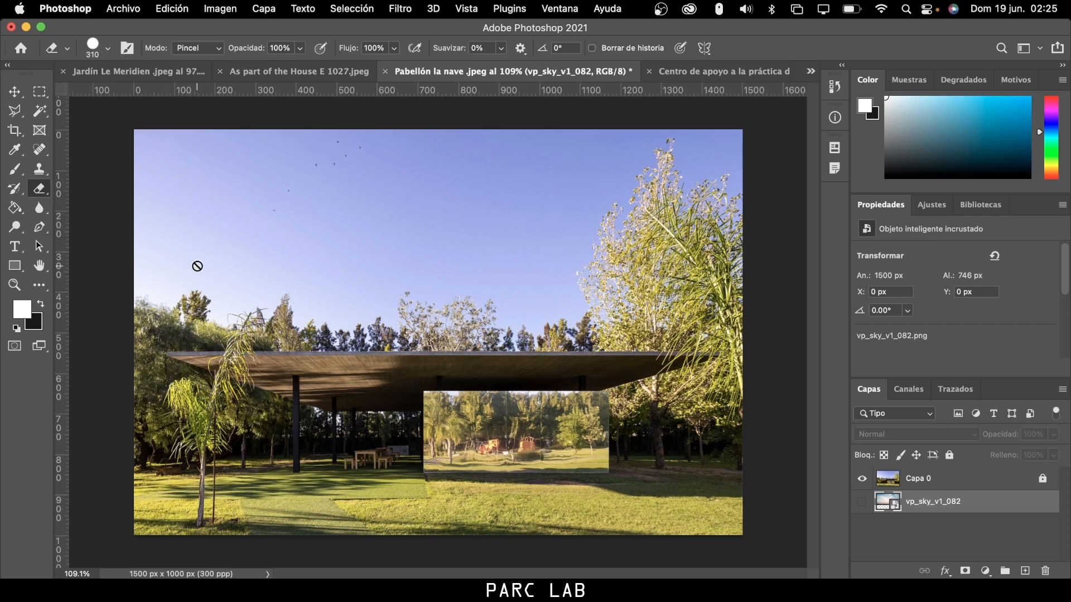
# - Unlock the Capa 0 layer and try a 310 px Eraser stroke diagonally across the sky, undoing it
pyautogui.click(1049, 482)
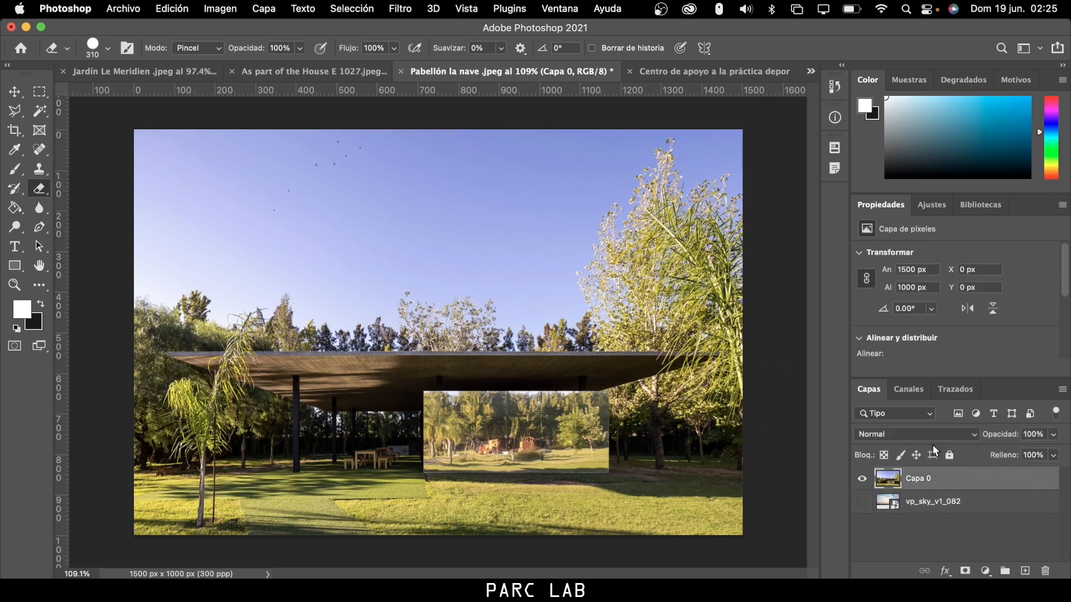
pyautogui.moveTo(262, 193)
pyautogui.mouseDown()
pyautogui.moveTo(287, 265)
pyautogui.moveTo(530, 329)
pyautogui.moveTo(552, 315)
pyautogui.mouseUp()
pyautogui.press('super+z')
# - Set the Eraser size to 87 px and try a stroke from the sky down across the pavilion, undoing it
pyautogui.click(108, 49)
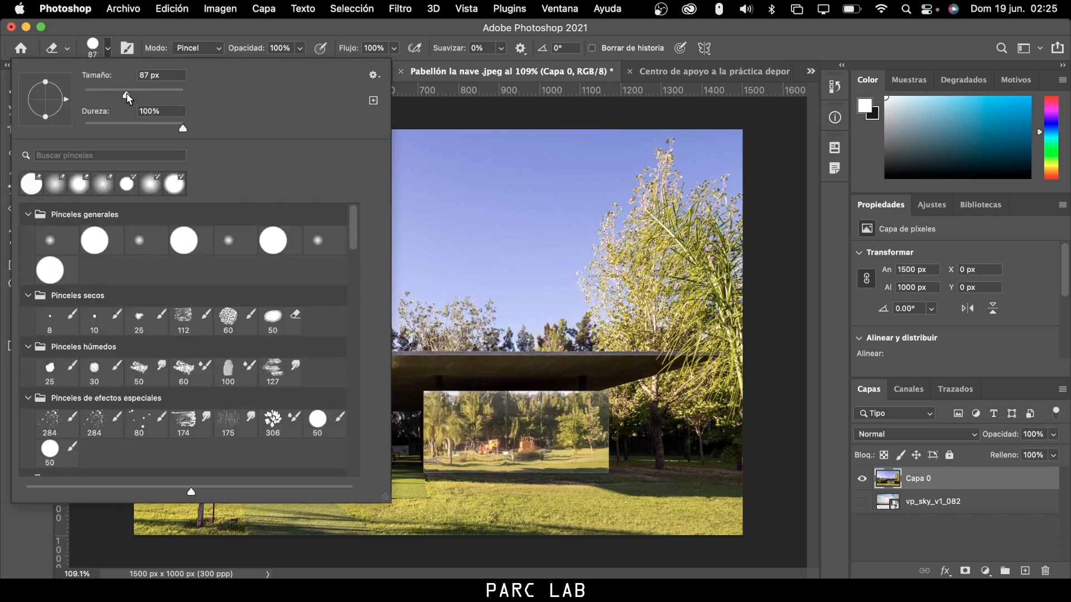
pyautogui.press('Return')
pyautogui.moveTo(449, 187); pyautogui.dragTo(502, 430)
pyautogui.press('super+z')
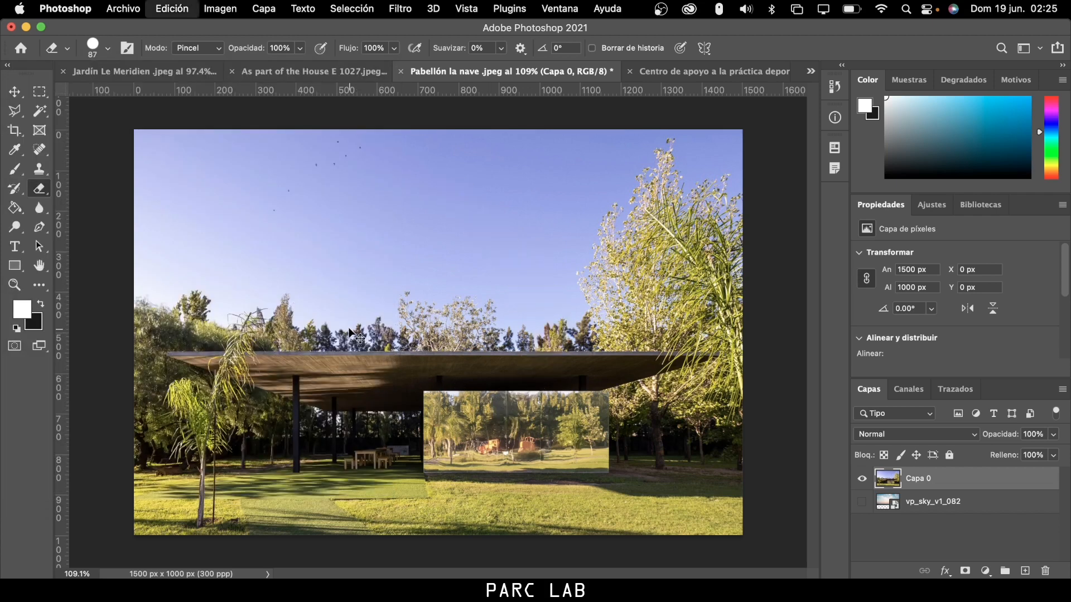
# - Switch to the Background Eraser (Herramienta Borrador de fondos) and erase the sky around the small leafy tree left of the palm
pyautogui.rightClick(48, 200)
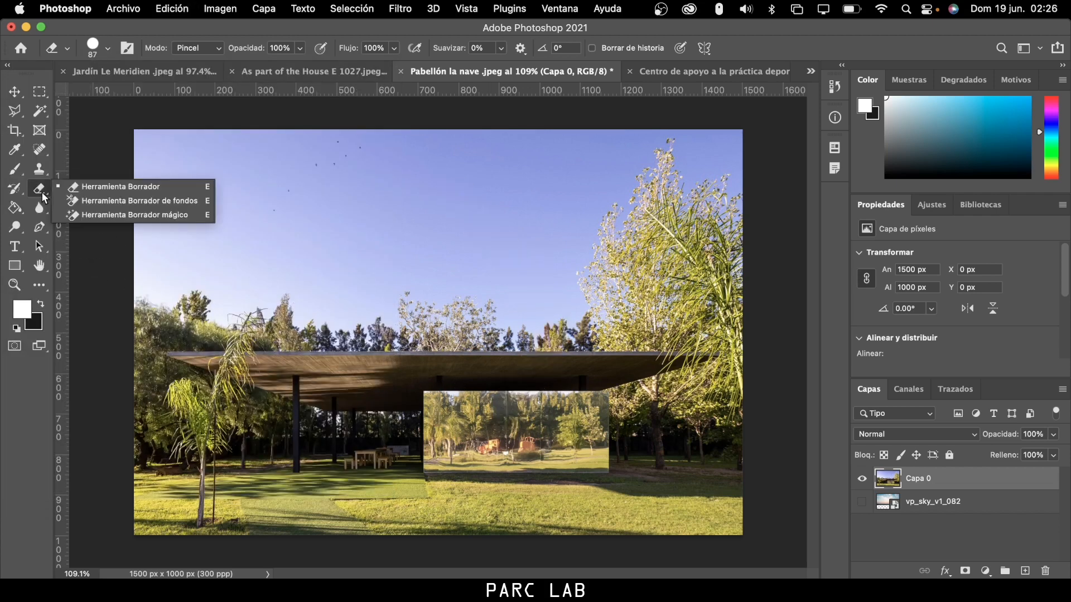
pyautogui.click(86, 202)
pyautogui.scroll(3, 194, 286)
pyautogui.scroll(5, 194, 286)
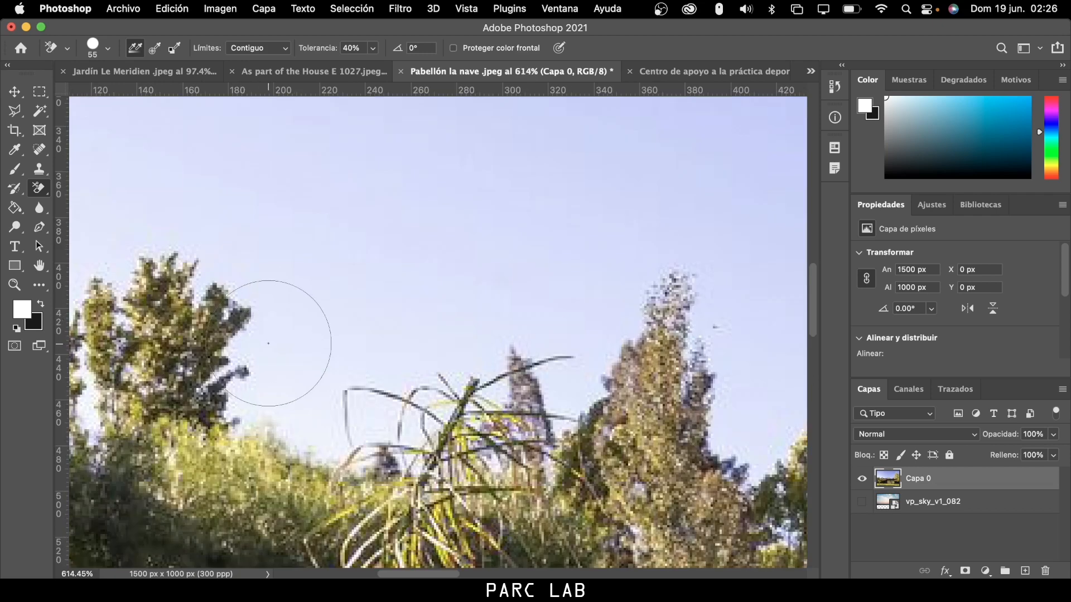
pyautogui.scroll(-1, 273, 335)
pyautogui.click(264, 331)
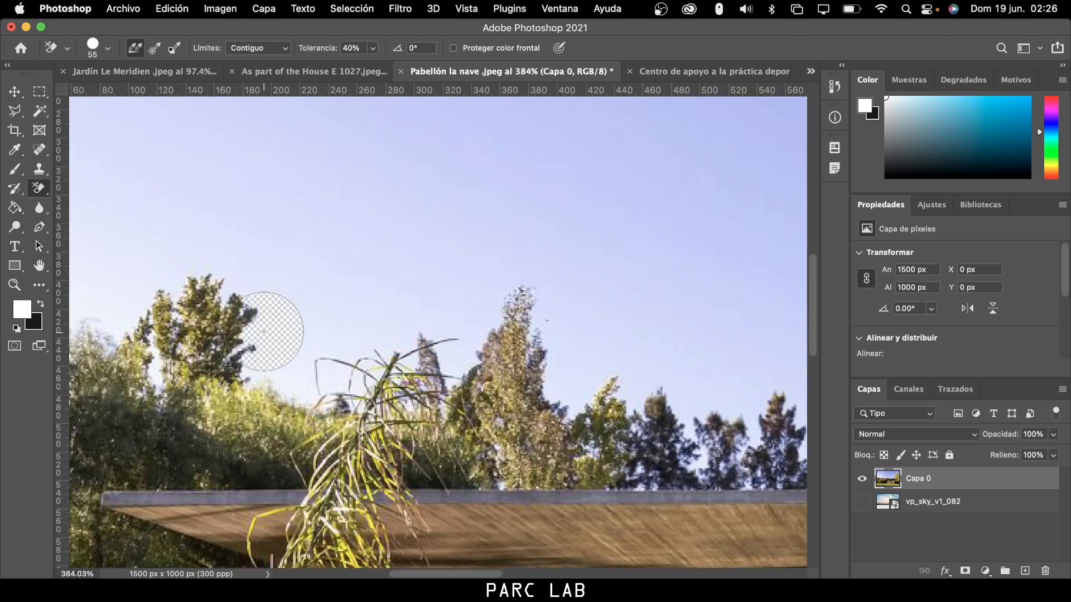
pyautogui.click(232, 280)
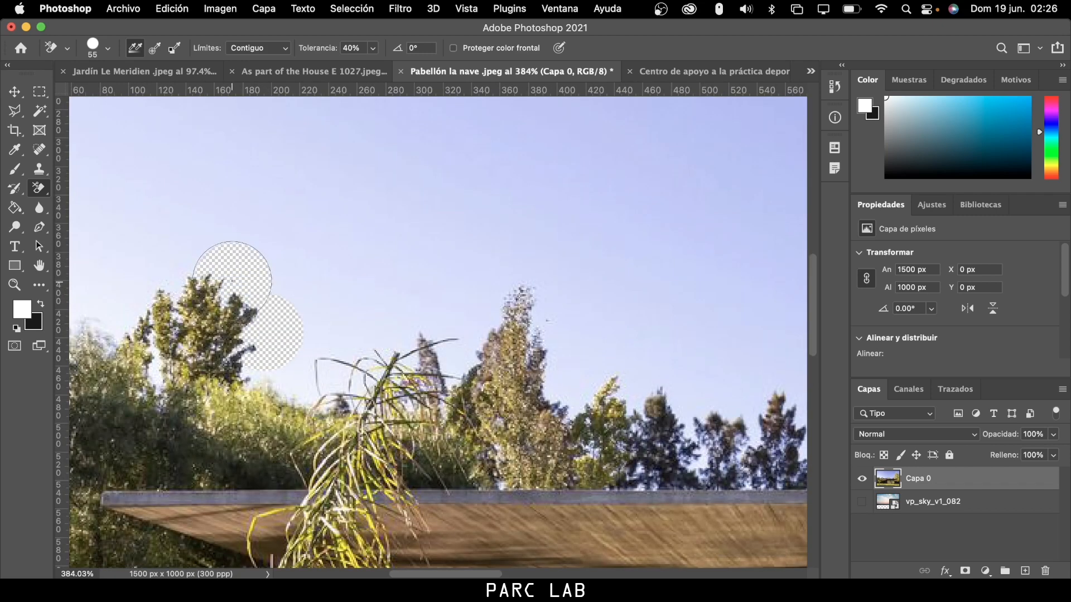
pyautogui.click(180, 268)
pyautogui.click(143, 290)
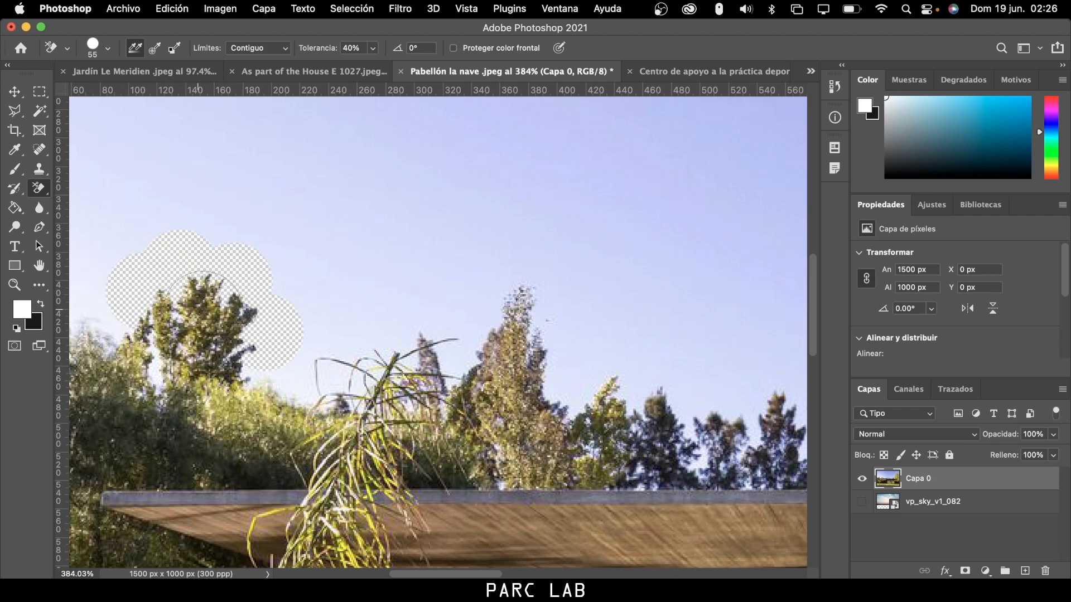
# - Erase the sky above the palm fronds and the bushes, from the photo's left edge to the tall brown tree
pyautogui.moveTo(293, 365)
pyautogui.mouseDown()
pyautogui.moveTo(313, 335)
pyautogui.moveTo(347, 343)
pyautogui.moveTo(476, 314)
pyautogui.mouseUp()
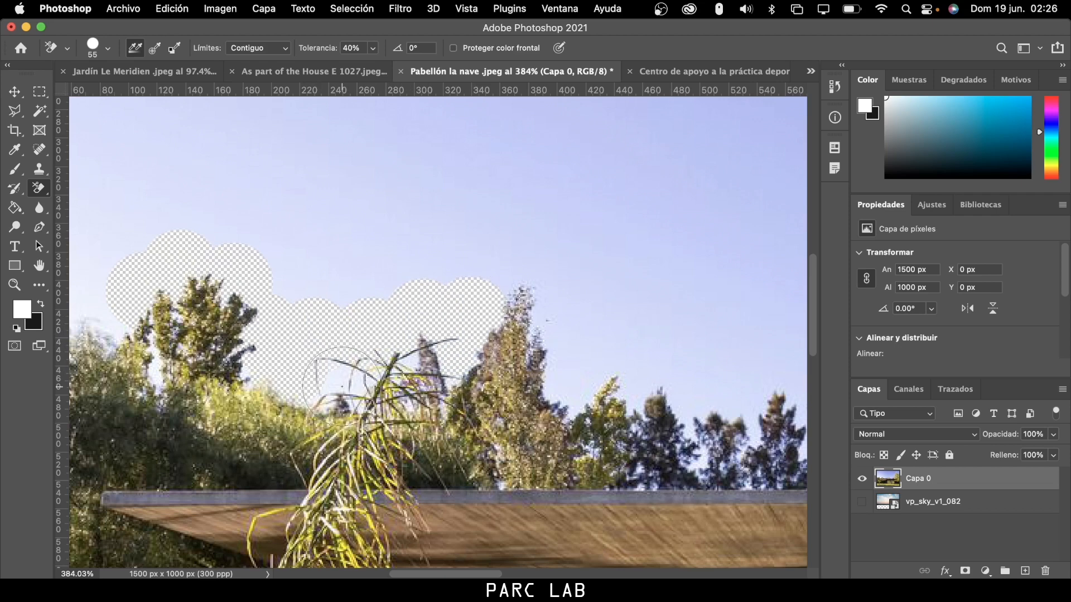
pyautogui.scroll(-5, 268, 371)
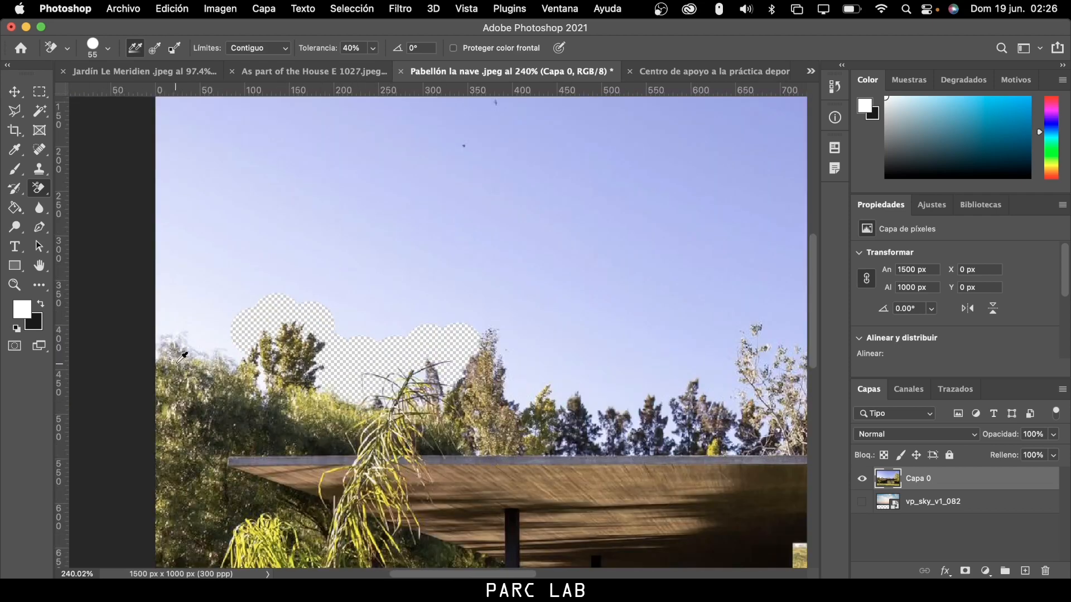
pyautogui.scroll(5, 182, 356)
pyautogui.moveTo(210, 323)
pyautogui.mouseDown()
pyautogui.moveTo(251, 294)
pyautogui.moveTo(142, 288)
pyautogui.moveTo(179, 244)
pyautogui.moveTo(232, 263)
pyautogui.moveTo(273, 346)
pyautogui.mouseUp()
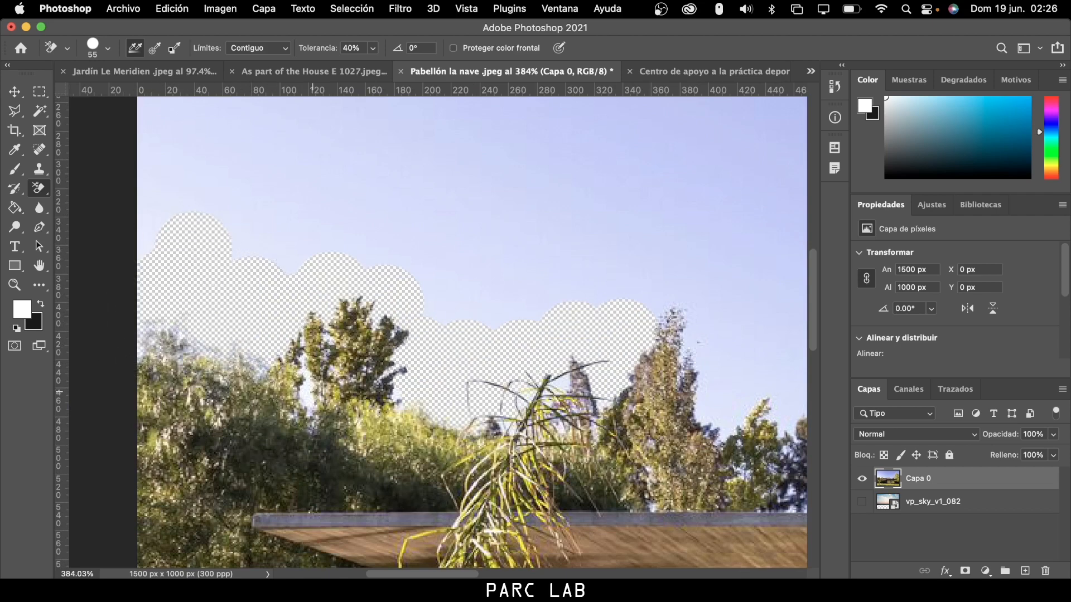
pyautogui.moveTo(304, 255); pyautogui.dragTo(292, 257)
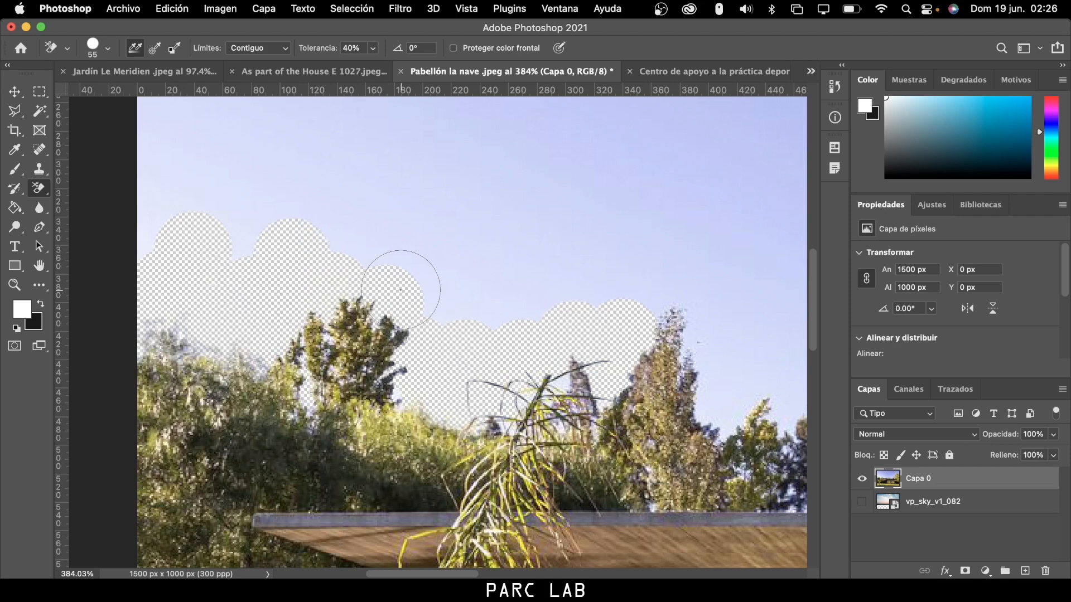
pyautogui.moveTo(401, 290)
pyautogui.mouseDown()
pyautogui.moveTo(482, 316)
pyautogui.moveTo(522, 298)
pyautogui.moveTo(557, 306)
pyautogui.mouseUp()
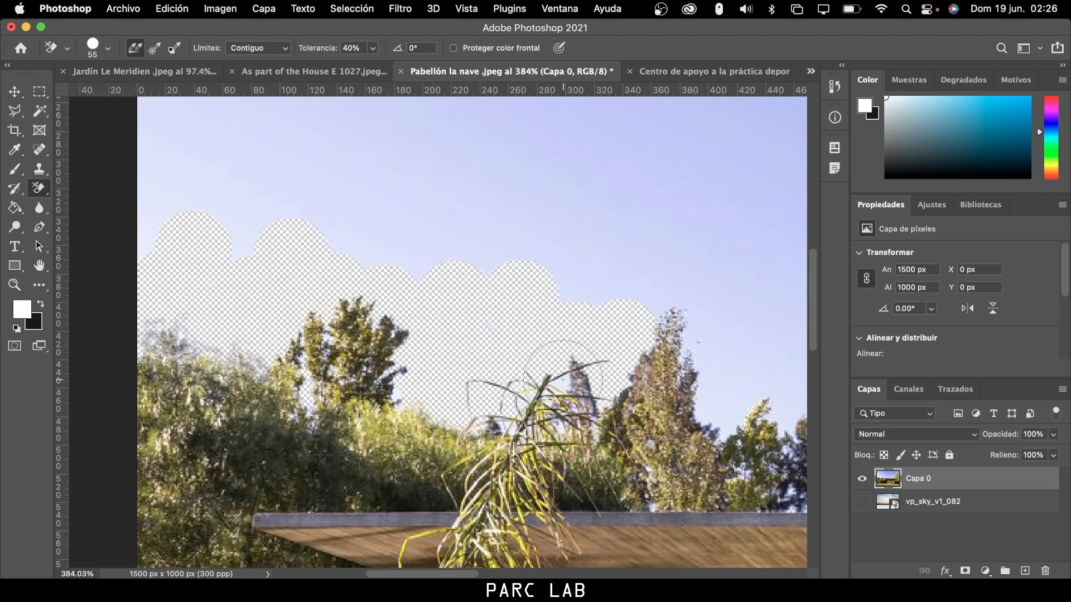
# - Erase the sky around the tall brown tree's crown and down over the first dark trees to its right
pyautogui.moveTo(691, 312)
pyautogui.mouseDown()
pyautogui.moveTo(626, 280)
pyautogui.moveTo(717, 302)
pyautogui.mouseUp()
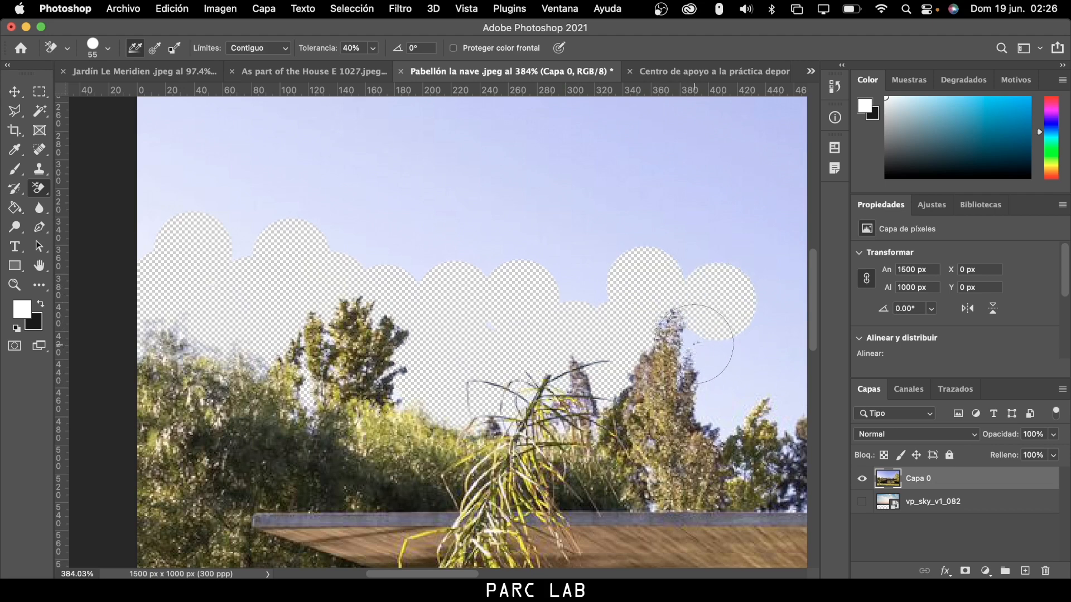
pyautogui.moveTo(694, 344)
pyautogui.mouseDown()
pyautogui.moveTo(702, 398)
pyautogui.moveTo(728, 394)
pyautogui.moveTo(748, 342)
pyautogui.moveTo(699, 401)
pyautogui.mouseUp()
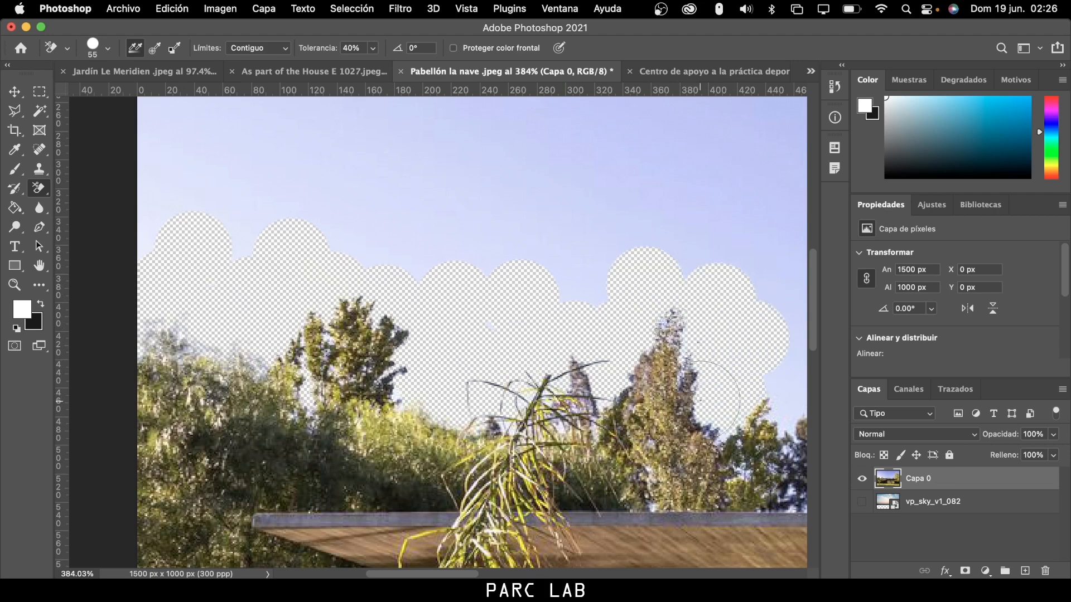
pyautogui.moveTo(455, 574); pyautogui.dragTo(502, 566)
pyautogui.moveTo(473, 390)
pyautogui.mouseDown()
pyautogui.moveTo(529, 382)
pyautogui.moveTo(495, 429)
pyautogui.moveTo(542, 402)
pyautogui.moveTo(544, 447)
pyautogui.moveTo(591, 425)
pyautogui.mouseUp()
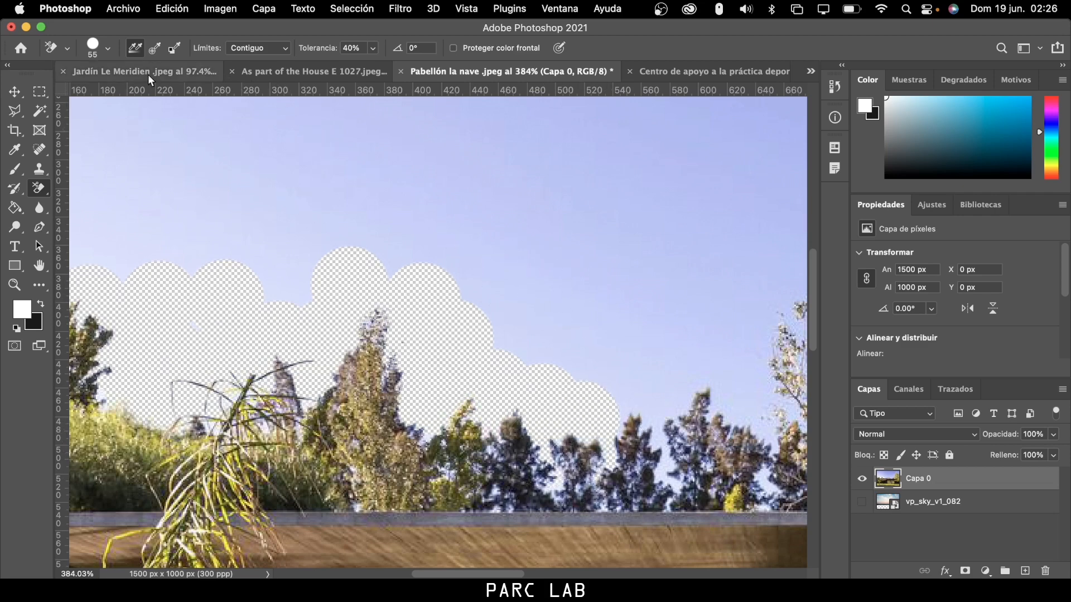
# - Enlarge the Background Eraser to 103 px and erase the sky above the row of dark trees up to the sparse pale tree
pyautogui.click(109, 48)
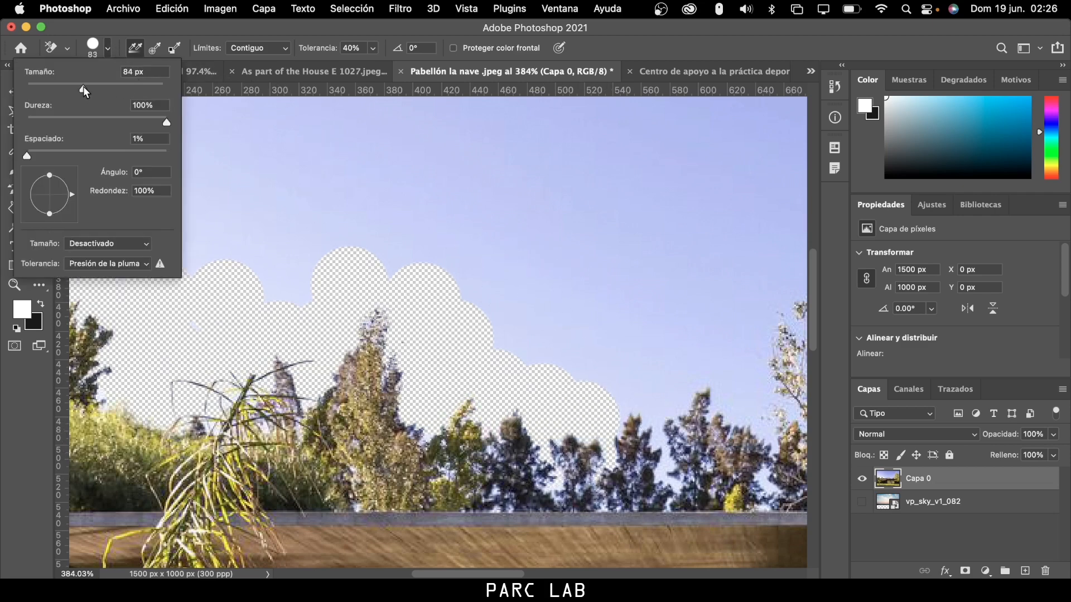
pyautogui.moveTo(83, 89); pyautogui.dragTo(96, 82)
pyautogui.click(522, 322)
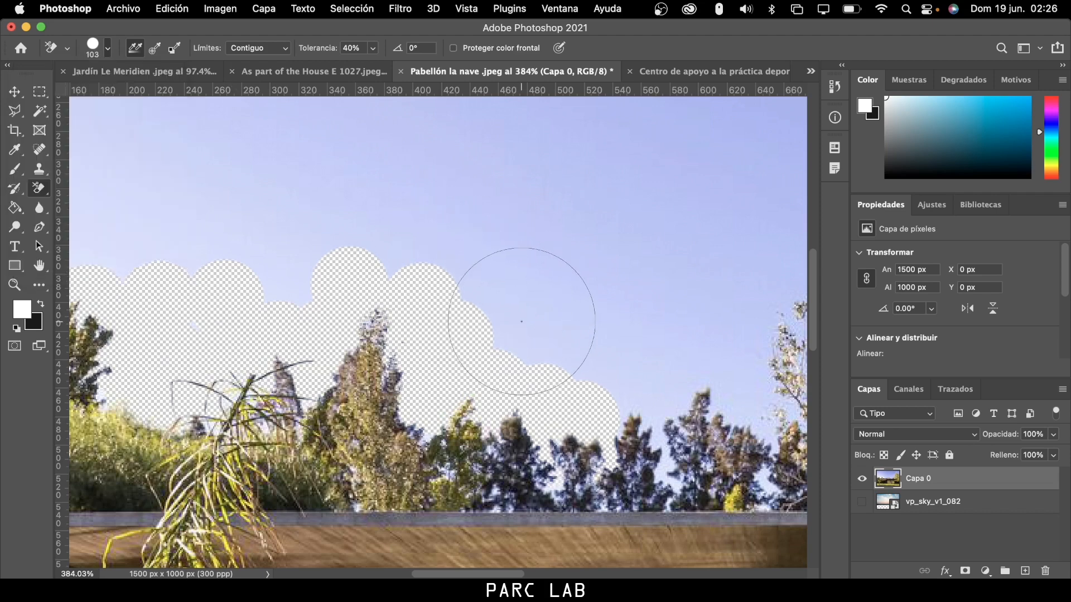
pyautogui.moveTo(522, 322)
pyautogui.mouseDown()
pyautogui.moveTo(608, 343)
pyautogui.moveTo(622, 391)
pyautogui.moveTo(646, 391)
pyautogui.moveTo(658, 413)
pyautogui.moveTo(651, 395)
pyautogui.moveTo(726, 349)
pyautogui.mouseUp()
# - Erase the sky above and between the branches of the sparse pale tree at the centre of the roofline
pyautogui.scroll(-2, 653, 396)
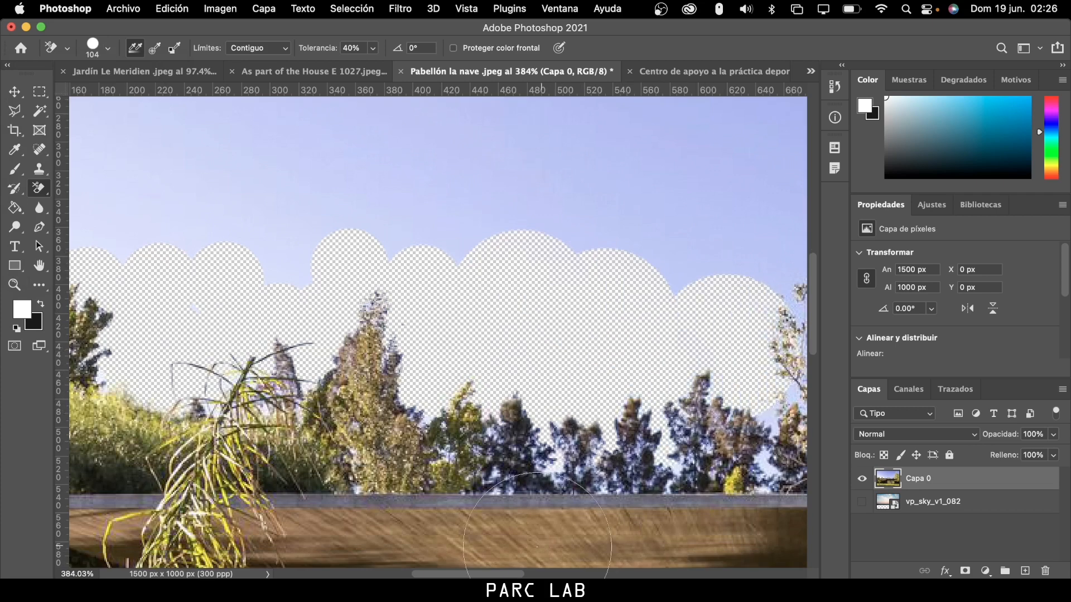
pyautogui.hscroll(10, 438, 329)
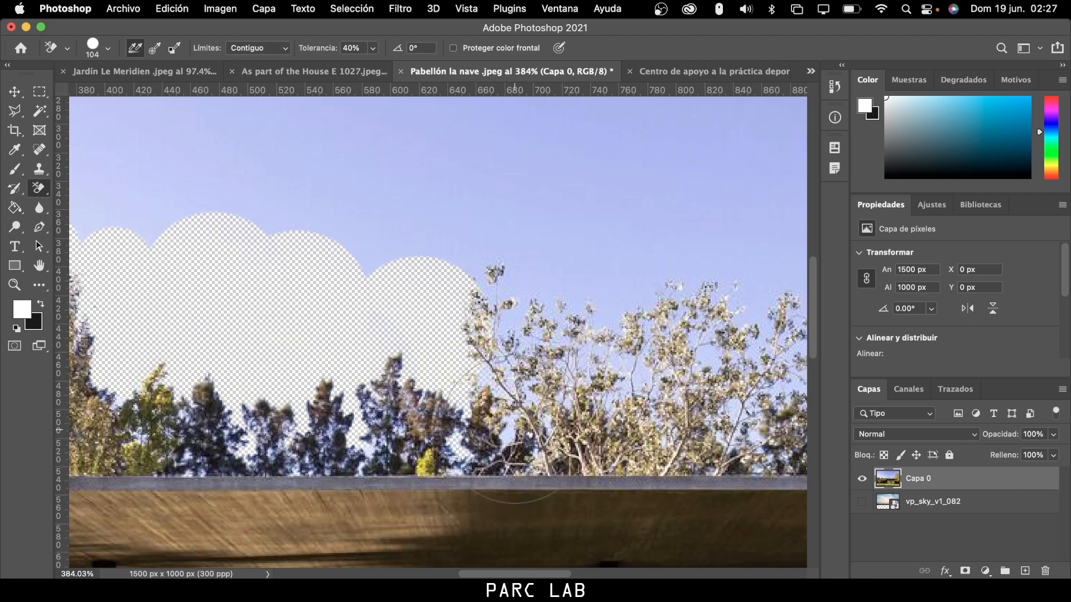
pyautogui.click(506, 363)
pyautogui.click(521, 281)
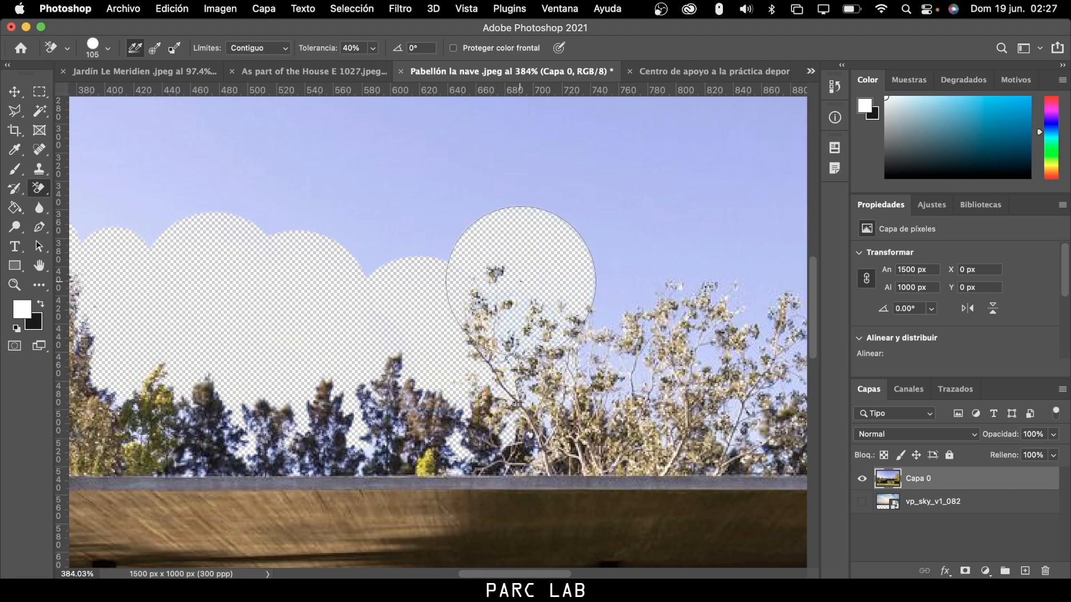
pyautogui.click(605, 280)
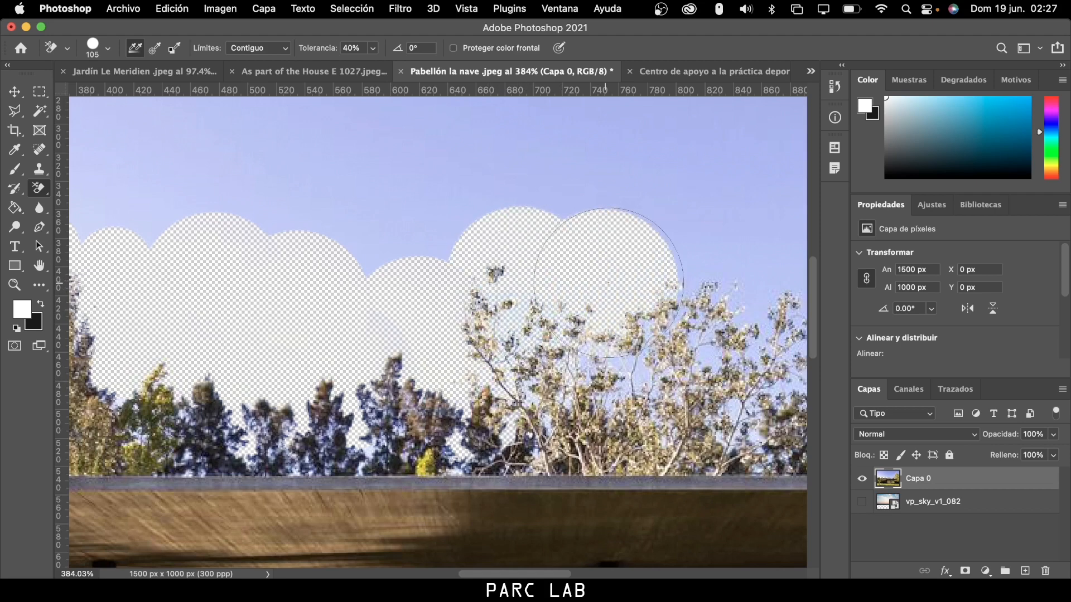
pyautogui.click(630, 362)
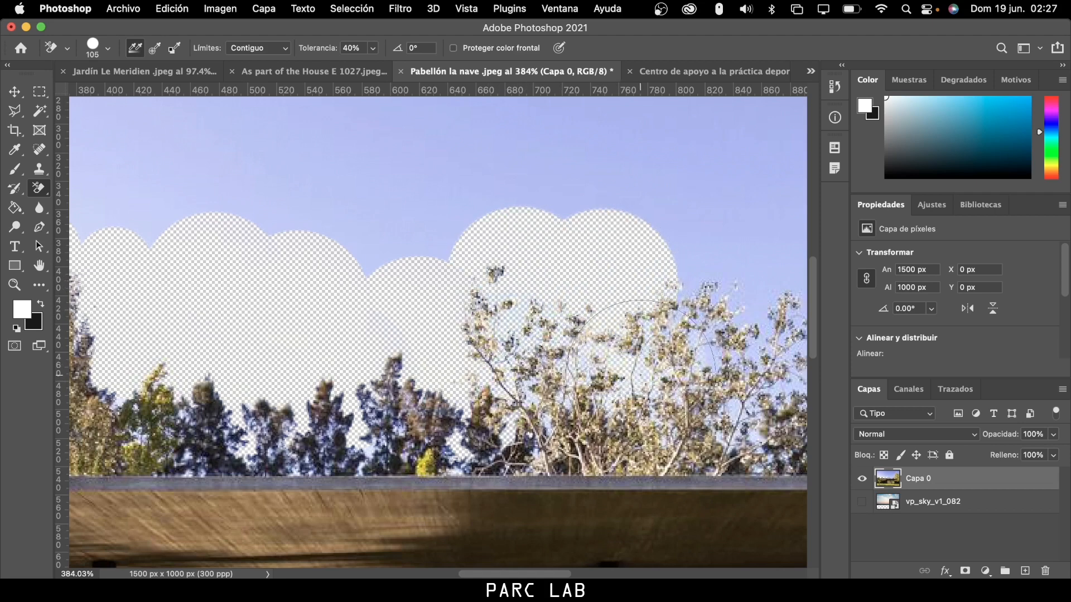
pyautogui.click(685, 261)
# - Widen the erased sky area upward above the dark trees and the left part of the sparse pale tree
pyautogui.click(404, 203)
pyautogui.click(498, 189)
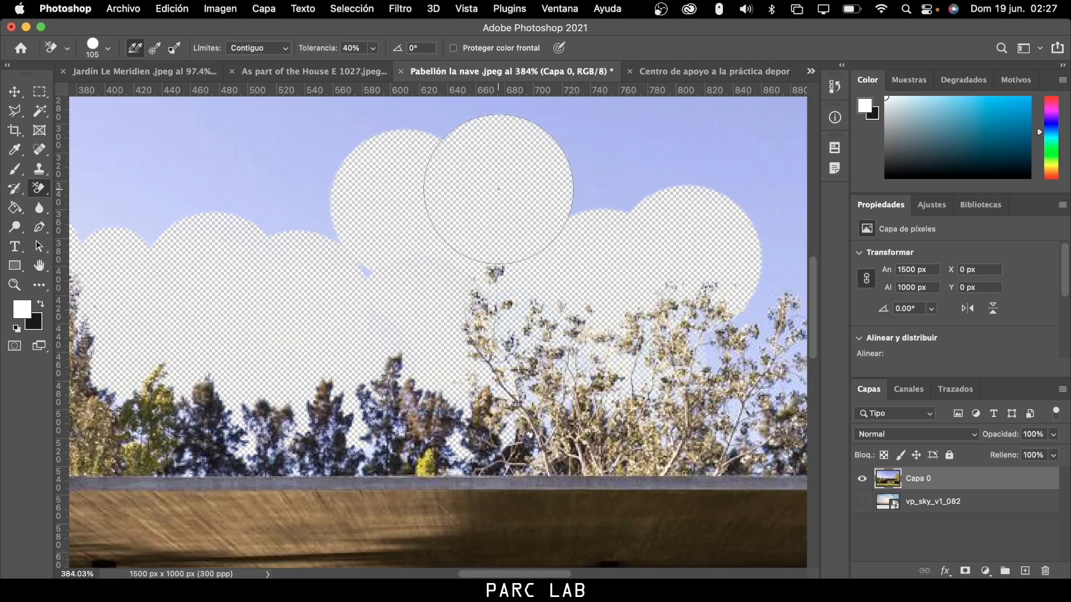
pyautogui.click(261, 210)
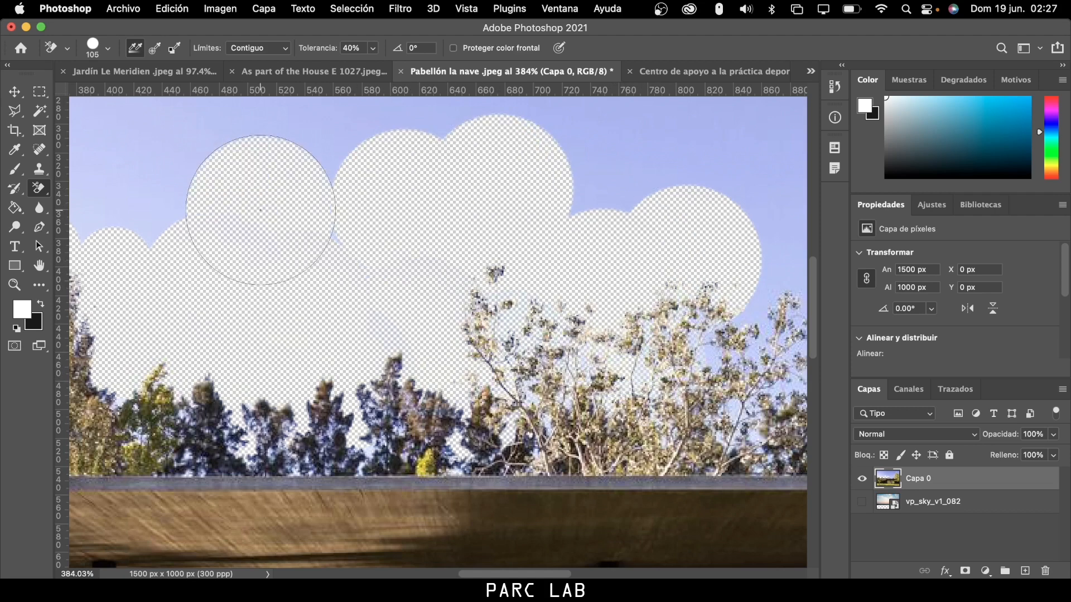
pyautogui.click(335, 206)
# - Erase the remaining sky over the right half of the sparse pale tree and around the first small conifer beside it
pyautogui.moveTo(502, 574); pyautogui.dragTo(572, 574)
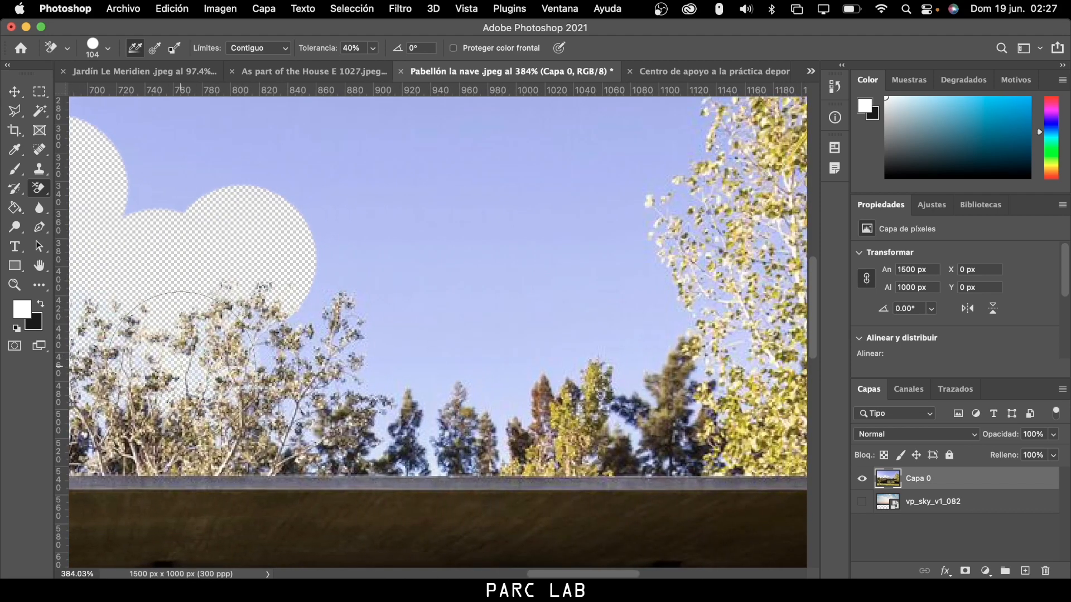
pyautogui.moveTo(199, 370)
pyautogui.mouseDown()
pyautogui.moveTo(267, 315)
pyautogui.moveTo(290, 332)
pyautogui.moveTo(262, 323)
pyautogui.moveTo(255, 334)
pyautogui.moveTo(246, 324)
pyautogui.moveTo(262, 304)
pyautogui.moveTo(324, 297)
pyautogui.moveTo(384, 338)
pyautogui.moveTo(402, 258)
pyautogui.moveTo(308, 194)
pyautogui.moveTo(207, 188)
pyautogui.moveTo(151, 145)
pyautogui.moveTo(168, 167)
pyautogui.mouseUp()
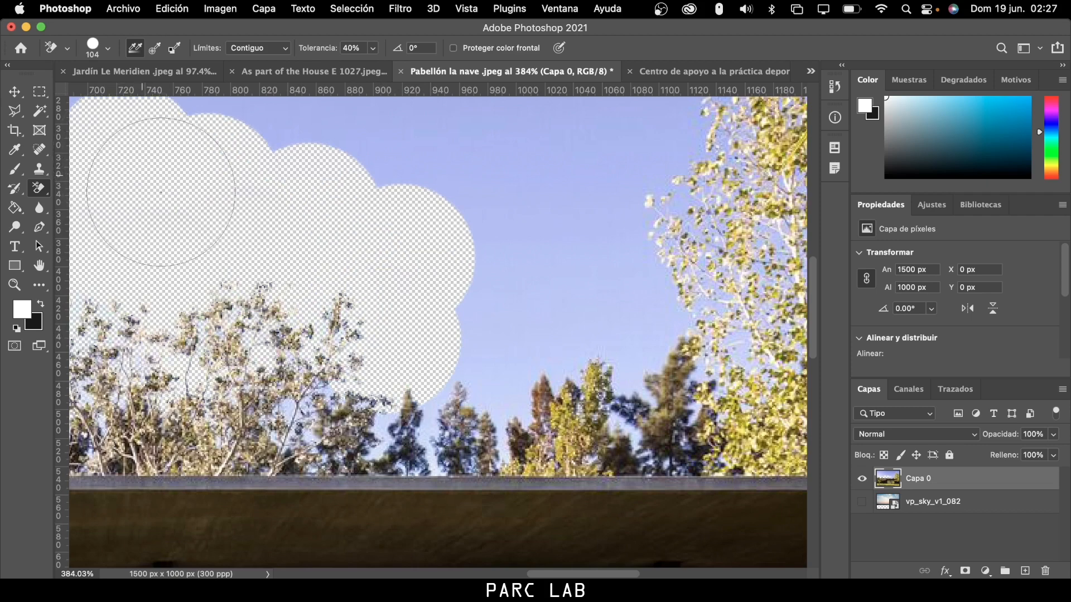
pyautogui.moveTo(383, 436); pyautogui.dragTo(385, 425)
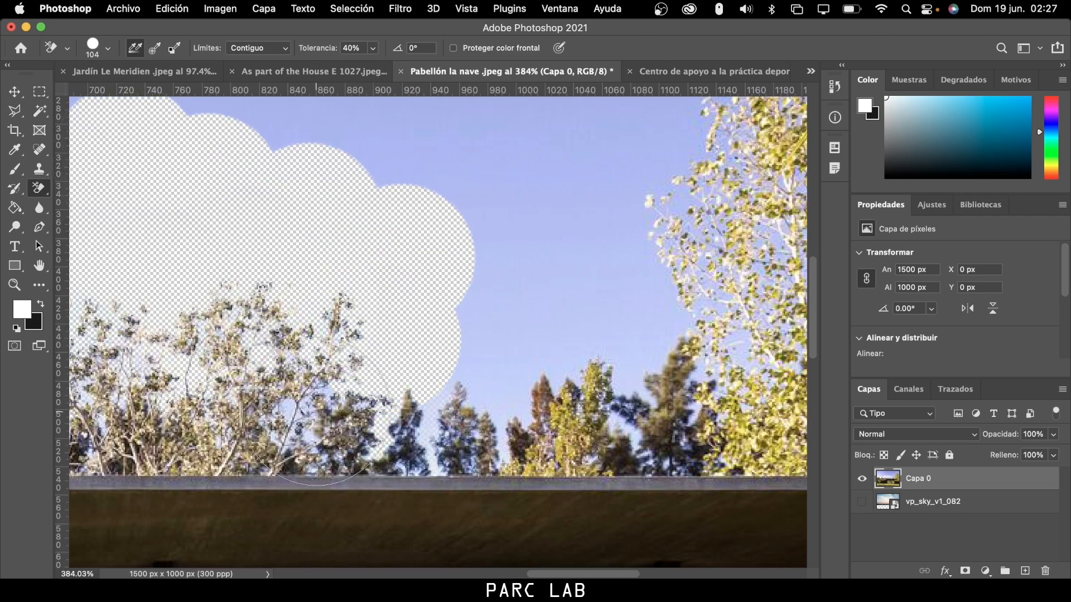
pyautogui.moveTo(274, 413); pyautogui.dragTo(274, 410)
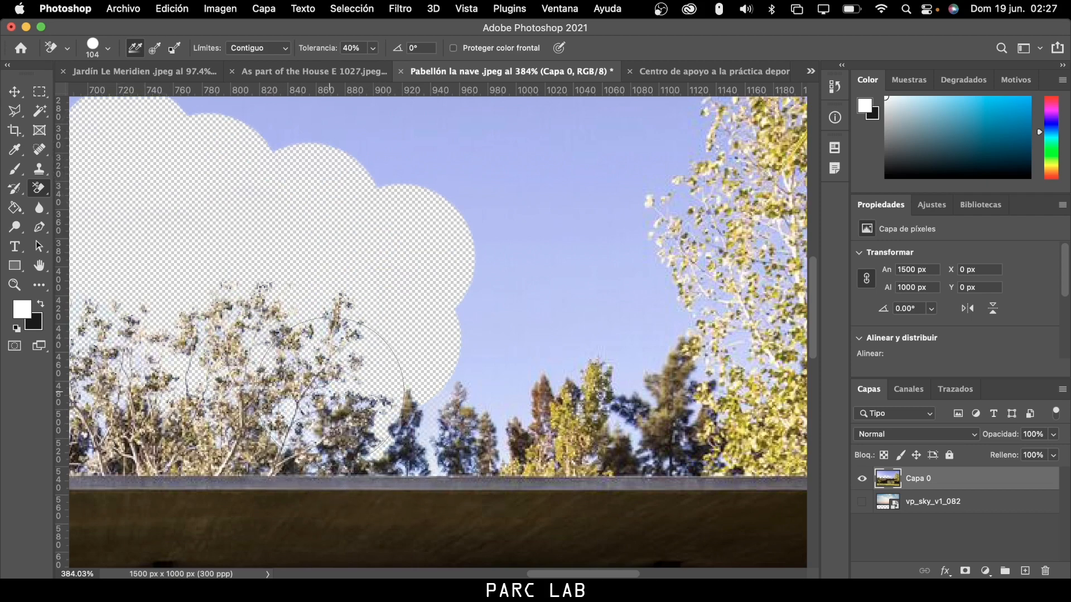
pyautogui.moveTo(329, 387); pyautogui.dragTo(318, 435)
# - Erase the sky over the remaining small trees above the roof, up to the edge of the large yellow-green tree
pyautogui.moveTo(450, 379)
pyautogui.mouseDown()
pyautogui.moveTo(438, 409)
pyautogui.moveTo(495, 383)
pyautogui.moveTo(515, 350)
pyautogui.moveTo(570, 316)
pyautogui.moveTo(635, 325)
pyautogui.moveTo(651, 365)
pyautogui.moveTo(645, 384)
pyautogui.moveTo(633, 403)
pyautogui.moveTo(646, 275)
pyautogui.moveTo(504, 228)
pyautogui.moveTo(581, 206)
pyautogui.moveTo(466, 297)
pyautogui.mouseUp()
pyautogui.scroll(-5, 446, 318)
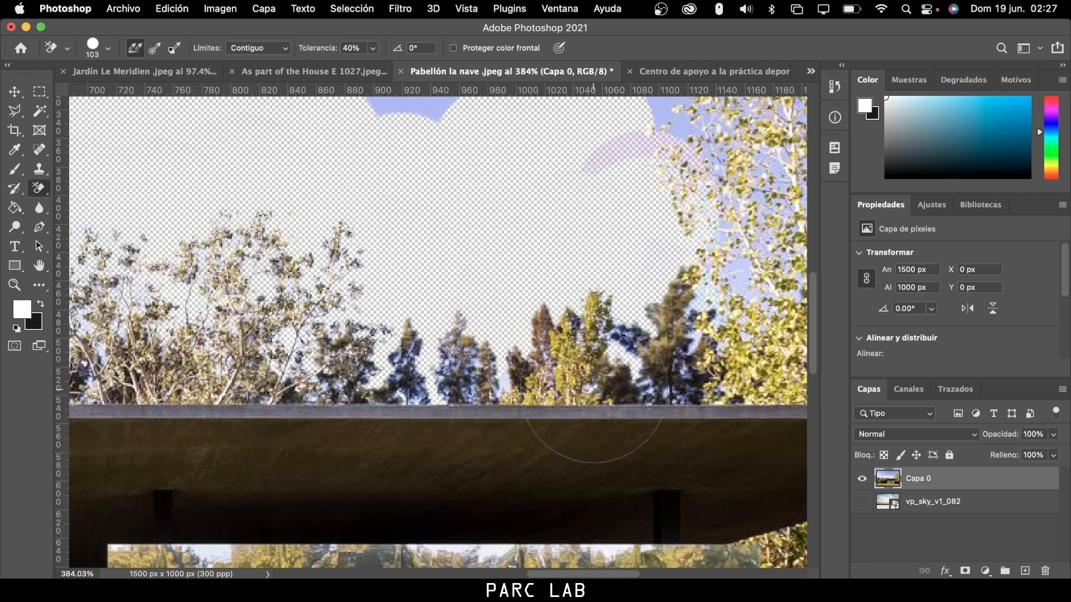
pyautogui.scroll(1, 731, 284)
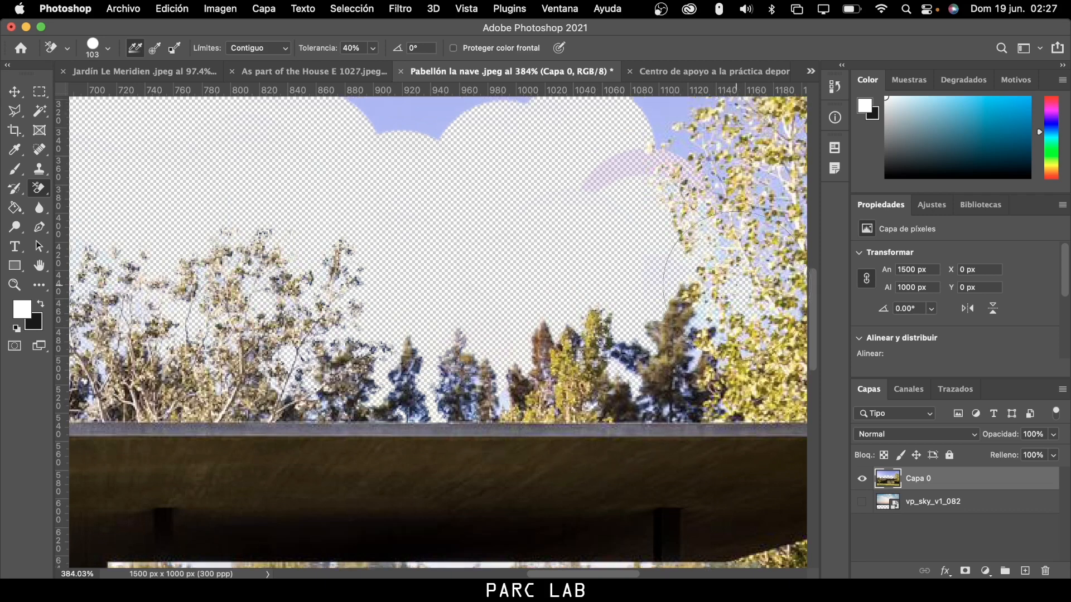
pyautogui.scroll(3, 733, 285)
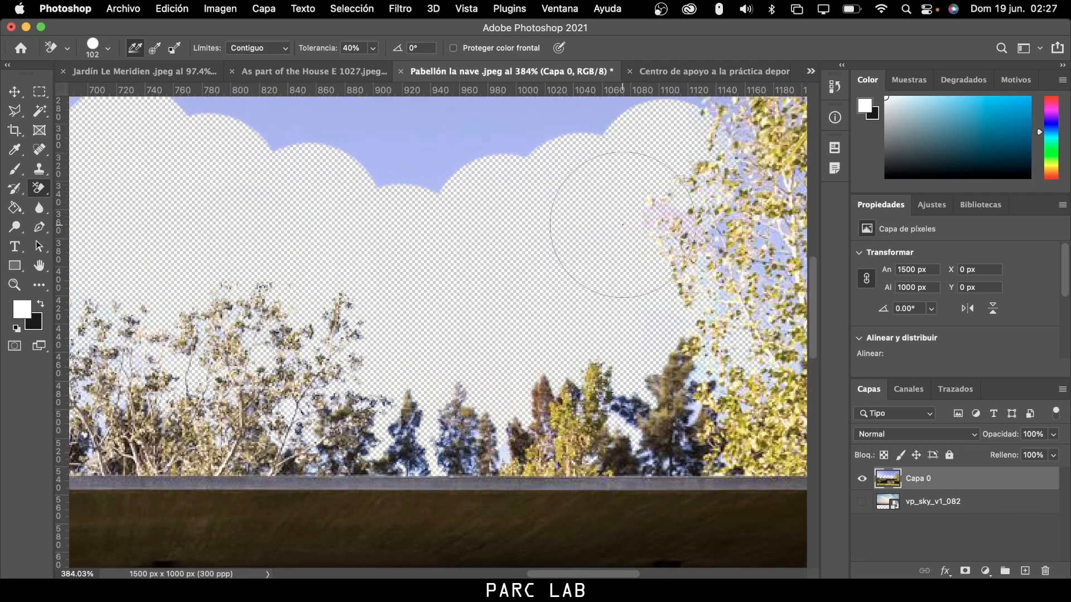
# - Erase the sky showing through the lower-left foliage of the large yellow-green tree
pyautogui.moveTo(566, 574); pyautogui.dragTo(606, 575)
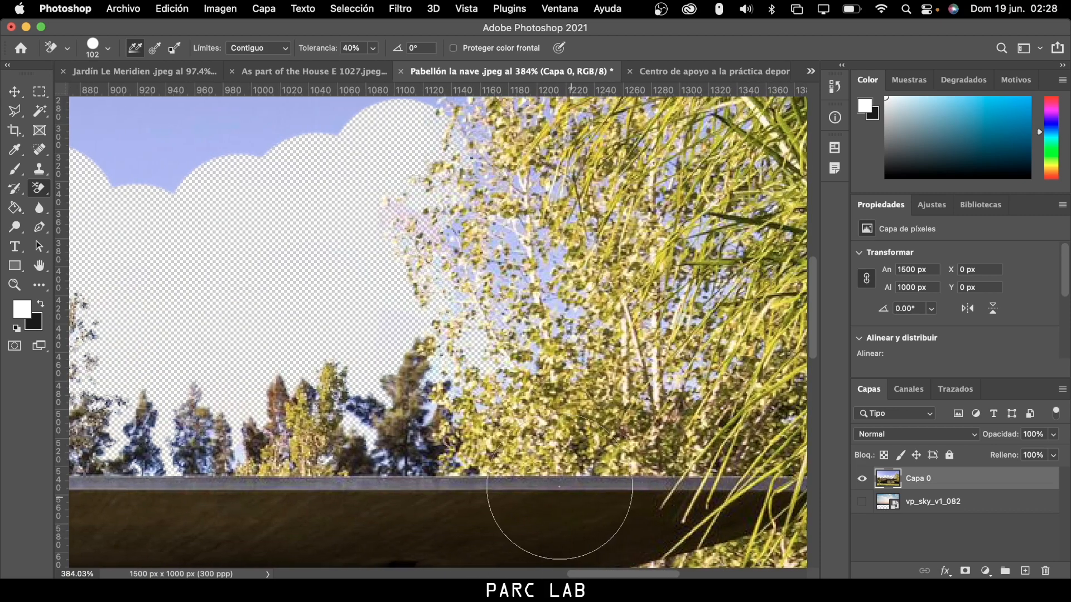
pyautogui.scroll(5, 538, 404)
pyautogui.click(516, 331)
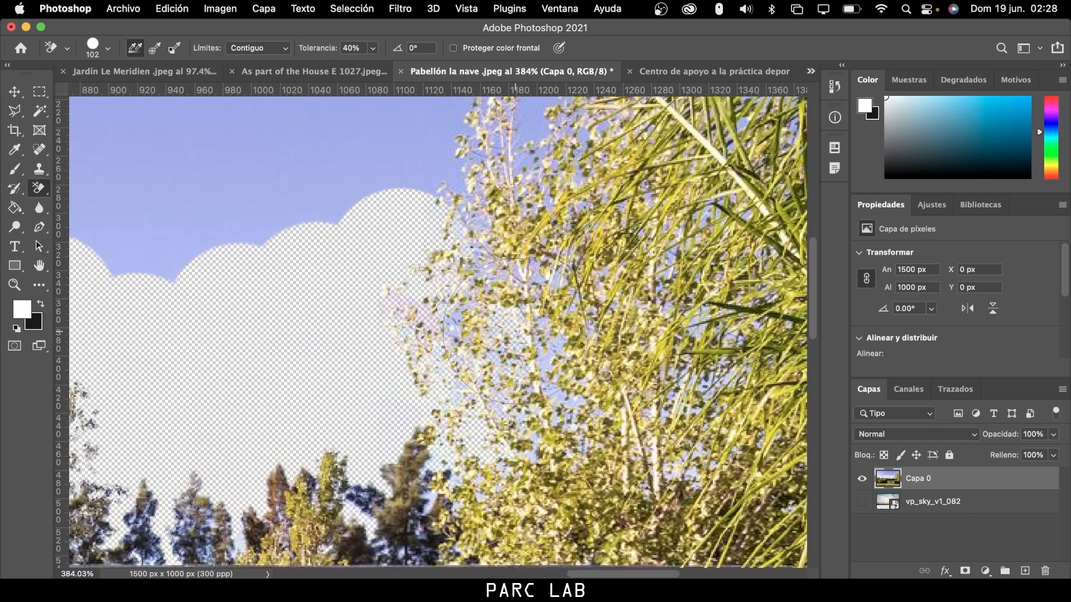
pyautogui.click(547, 358)
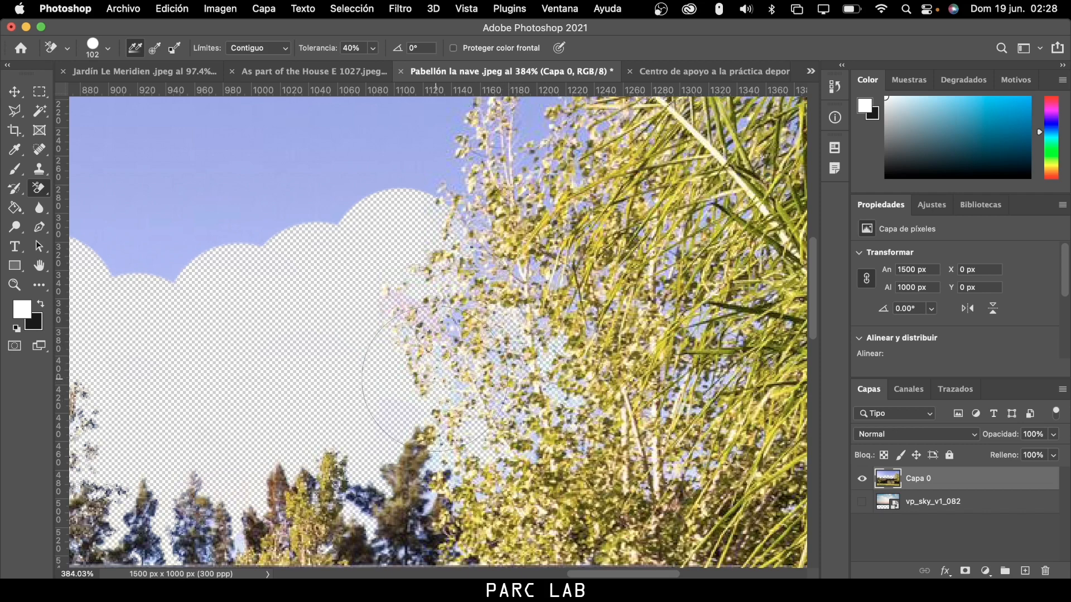
# - Erase the sky beside the upper-left edge of the yellow-green tree and around its slender side branch
pyautogui.scroll(3, 438, 357)
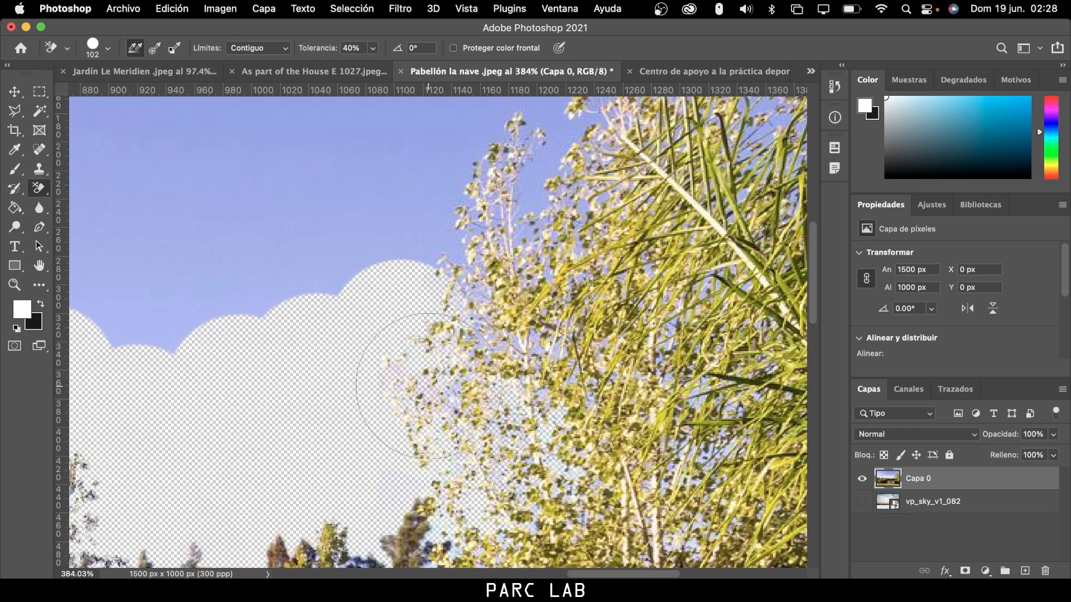
pyautogui.click(418, 234)
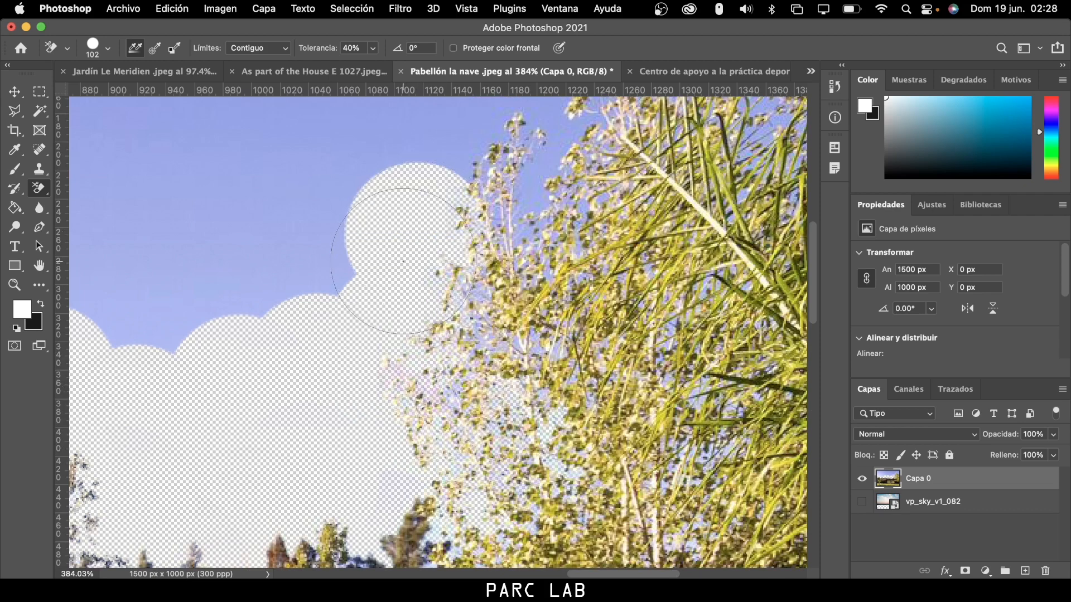
pyautogui.scroll(2, 429, 284)
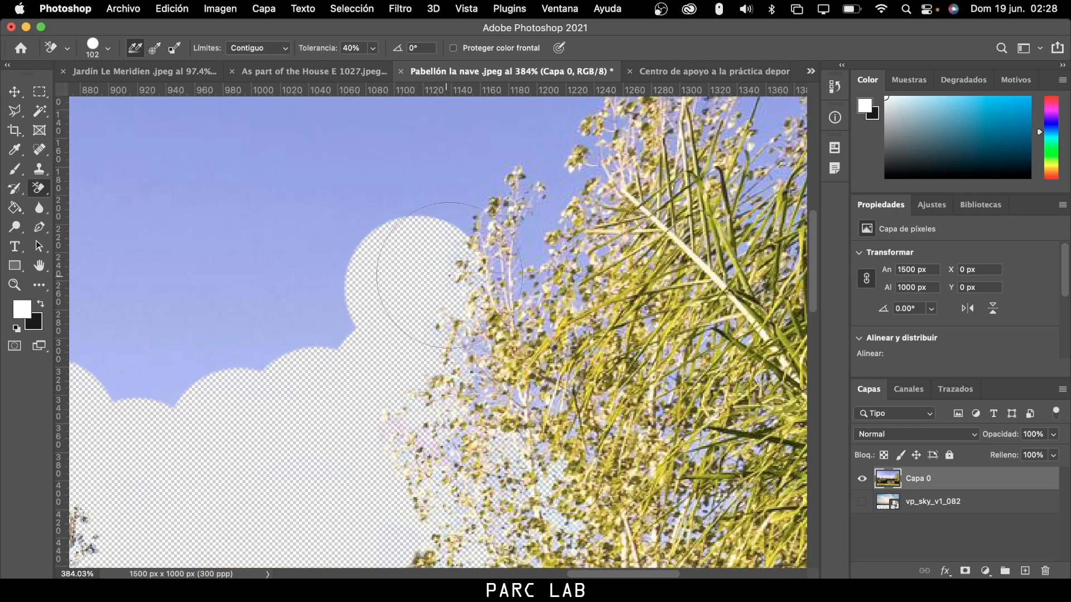
pyautogui.click(521, 237)
# - Extend the erased sky upward from the slender side branch along the left of the tree's main crown
pyautogui.scroll(1, 525, 240)
pyautogui.scroll(1, 523, 240)
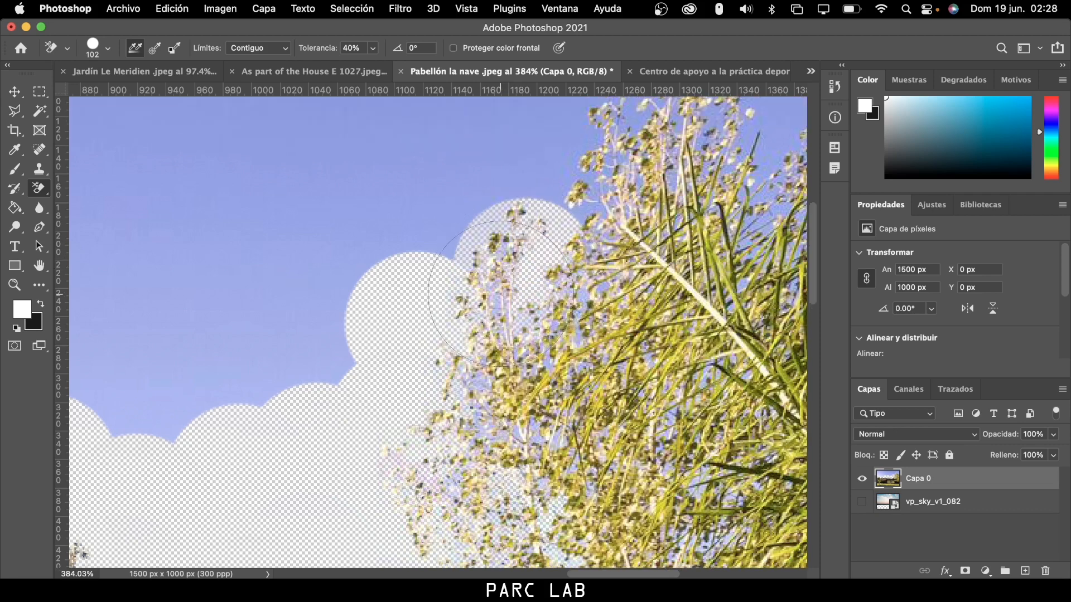
pyautogui.click(428, 228)
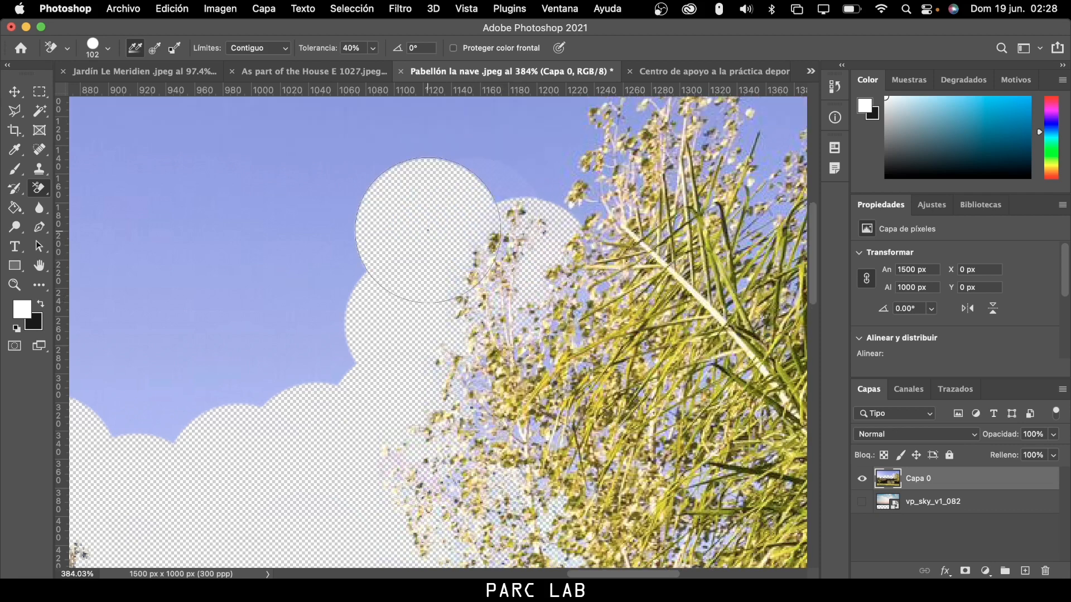
pyautogui.click(479, 180)
pyautogui.click(551, 198)
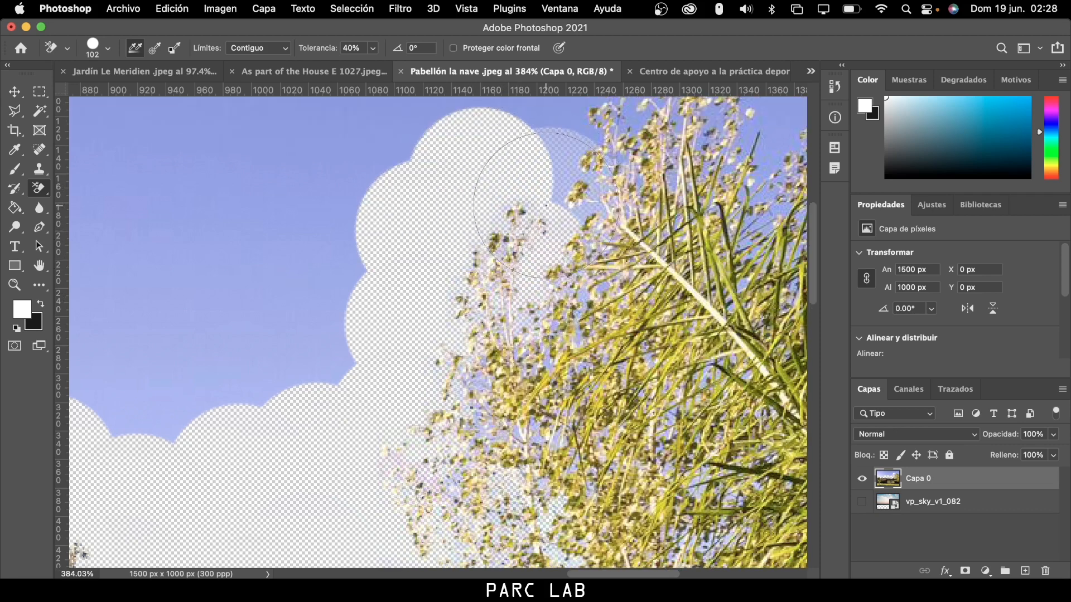
pyautogui.click(560, 147)
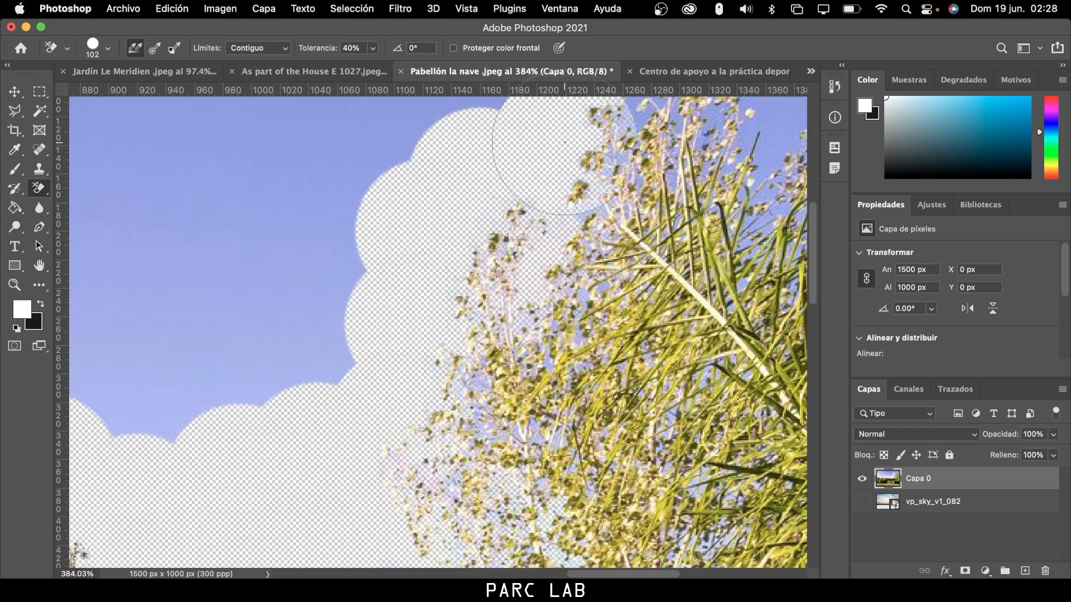
# - Erase the sky on both sides of the yellow-green tree's highest tip, near the photo's top edge
pyautogui.scroll(10, 574, 168)
pyautogui.click(597, 323)
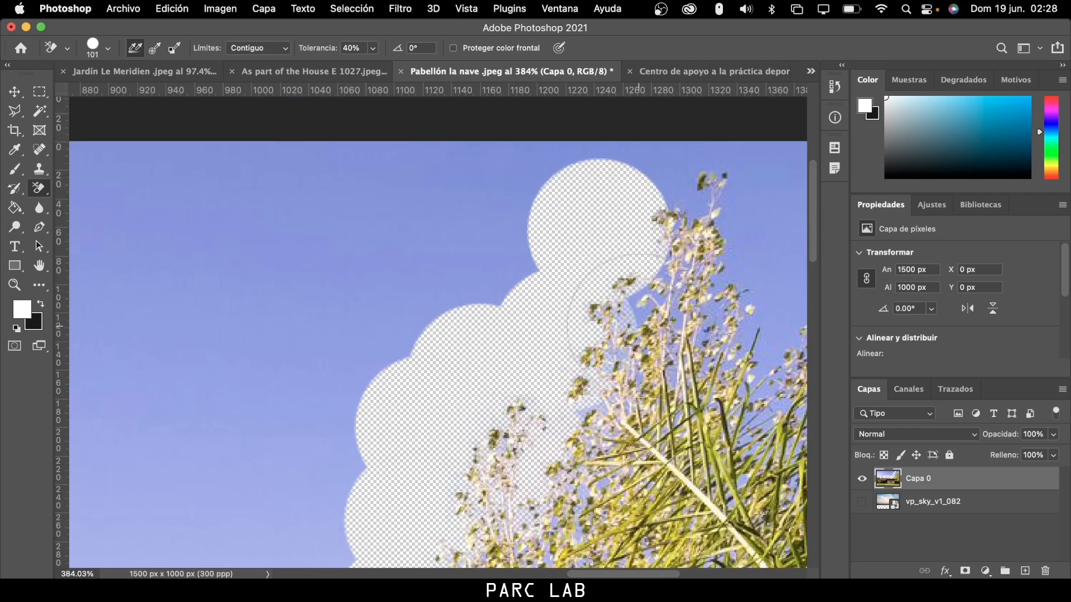
pyautogui.click(636, 306)
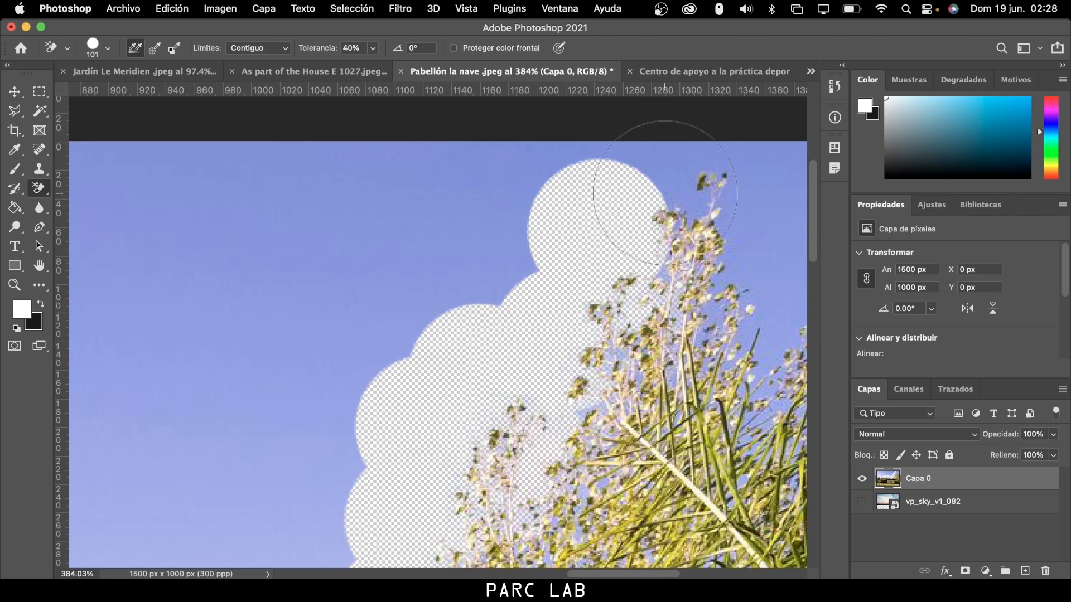
pyautogui.click(669, 171)
pyautogui.click(737, 250)
# - Erase the sky between the crown's upper branches and in the gap to the right of them
pyautogui.scroll(-1, 725, 235)
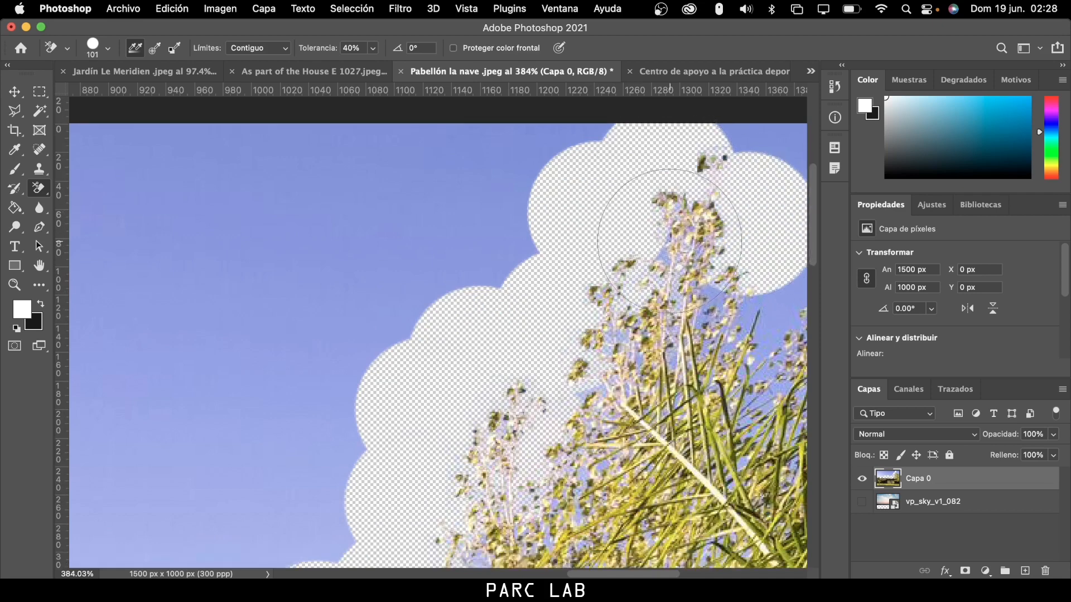
pyautogui.scroll(-2, 664, 251)
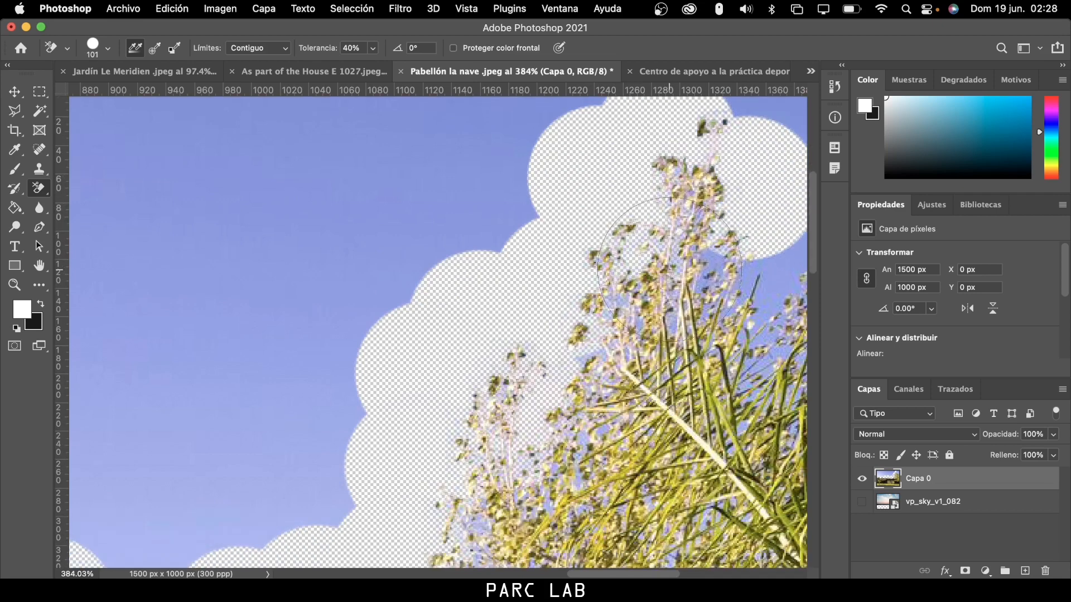
pyautogui.click(704, 265)
pyautogui.click(764, 270)
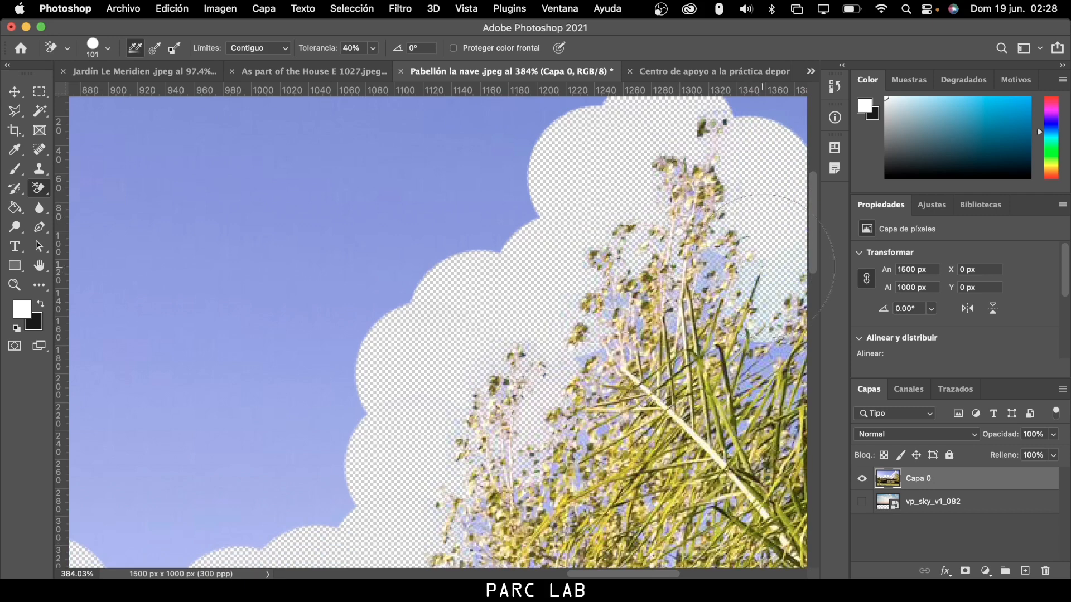
pyautogui.click(715, 271)
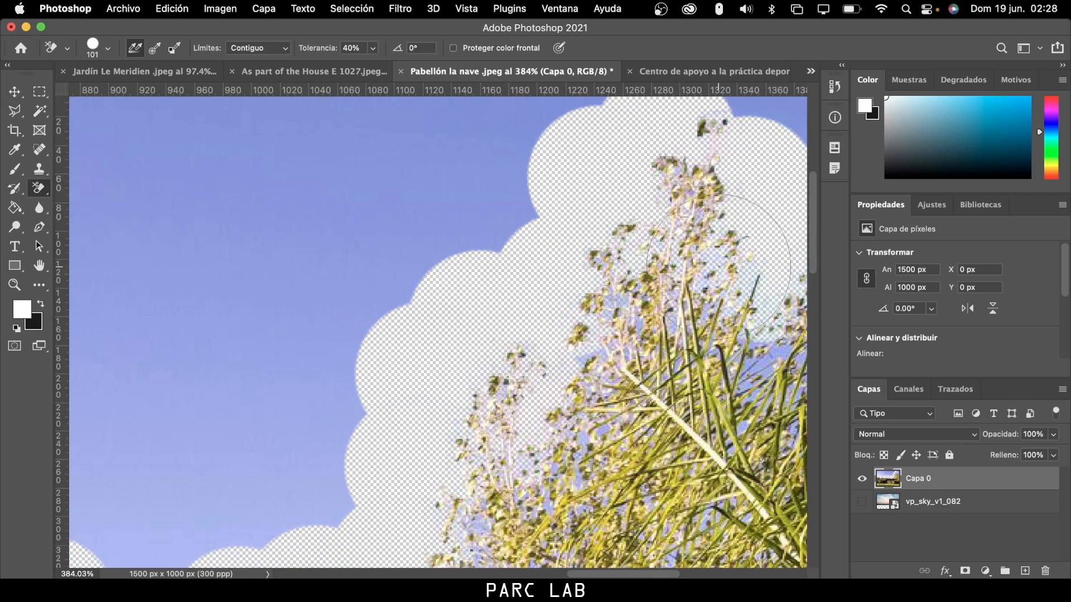
# - Erase the sky still showing between the crown's left branches and through the tree's left foliage
pyautogui.scroll(-1, 719, 268)
pyautogui.scroll(-3, 719, 268)
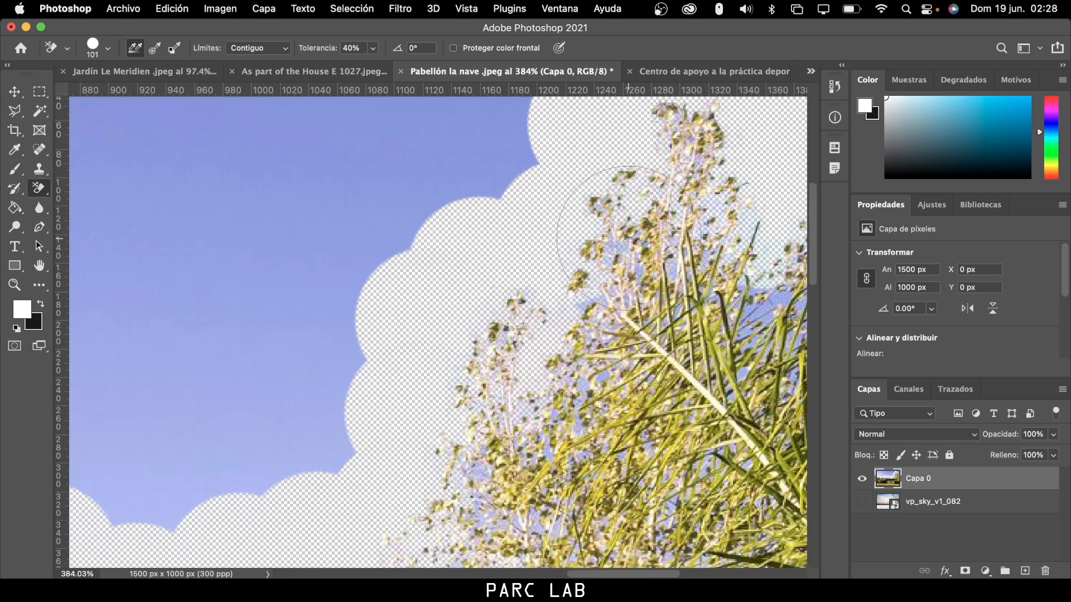
pyautogui.click(611, 240)
pyautogui.scroll(-2, 586, 246)
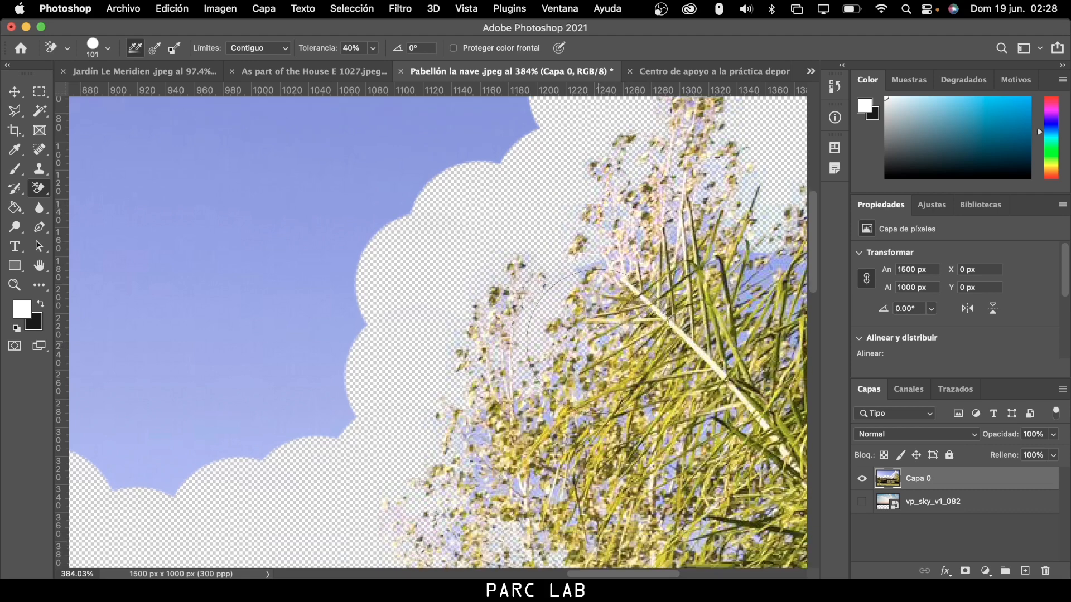
pyautogui.scroll(-7, 560, 337)
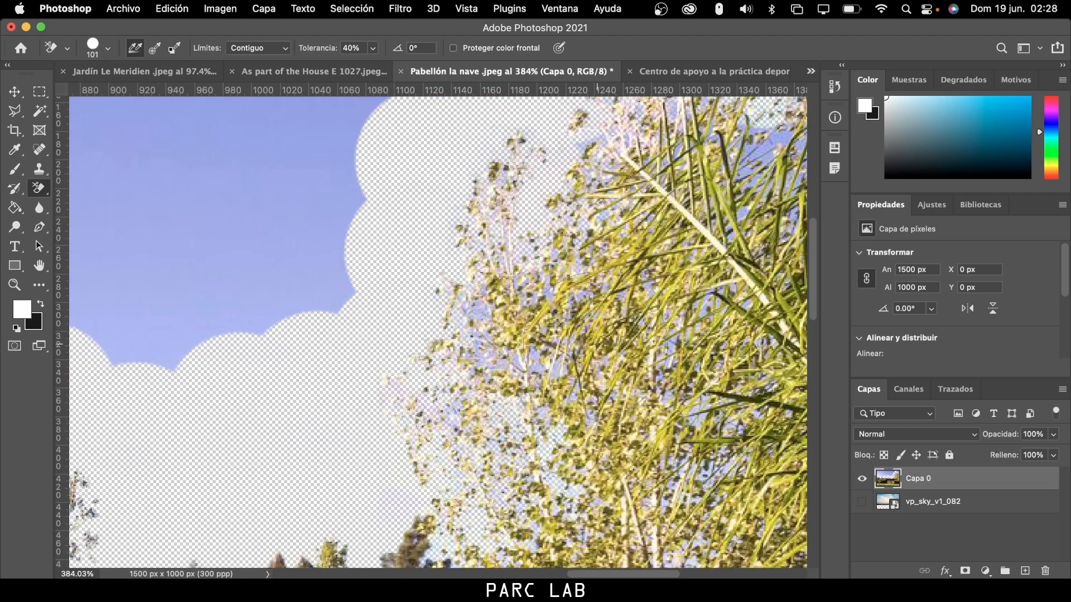
pyautogui.click(479, 317)
pyautogui.click(530, 369)
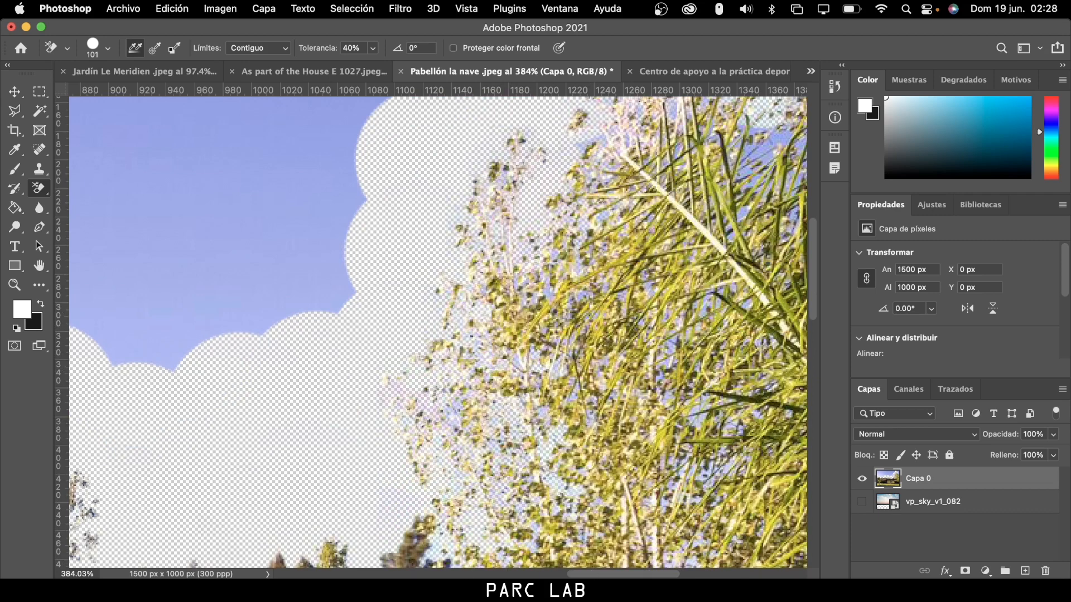
# - Erase the sky behind the thin branches beside the palm fronds along the photo's right edge
pyautogui.hscroll(10, 613, 529)
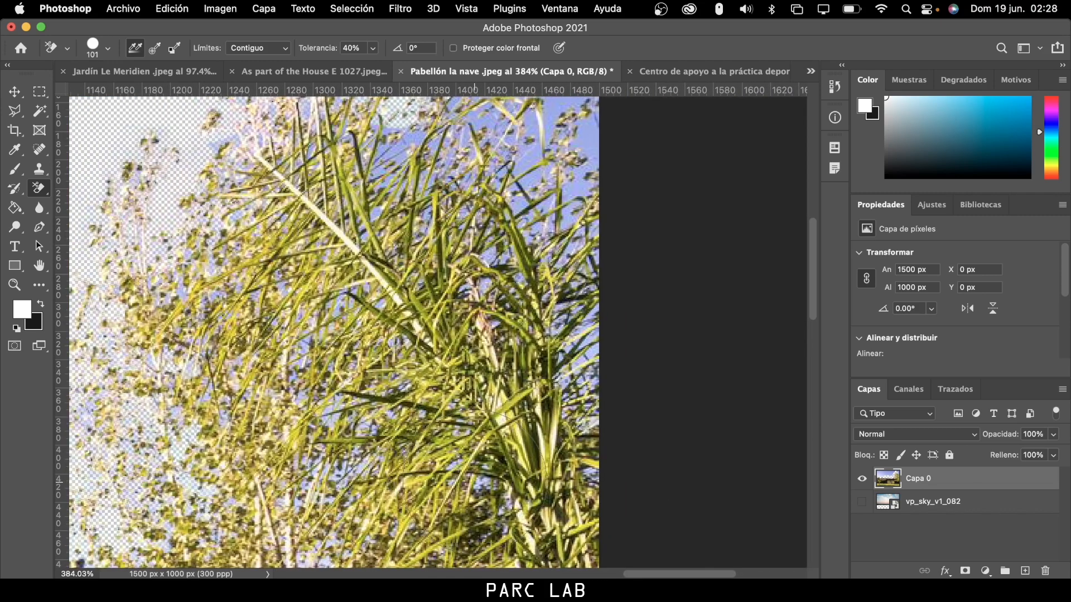
pyautogui.click(476, 480)
pyautogui.press('super+z')
pyautogui.scroll(2, 591, 312)
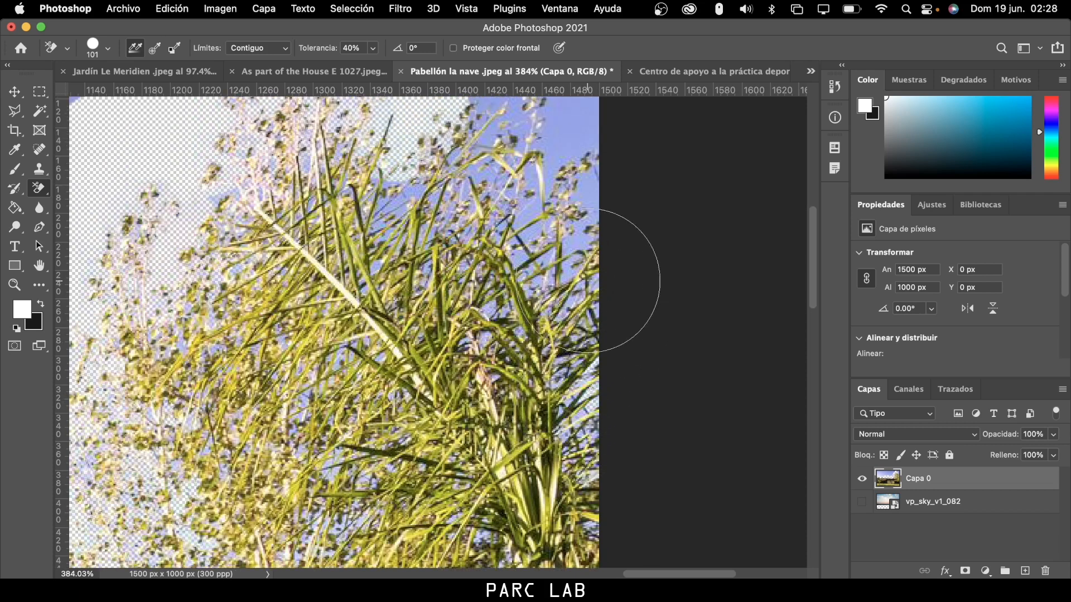
pyautogui.scroll(1, 555, 246)
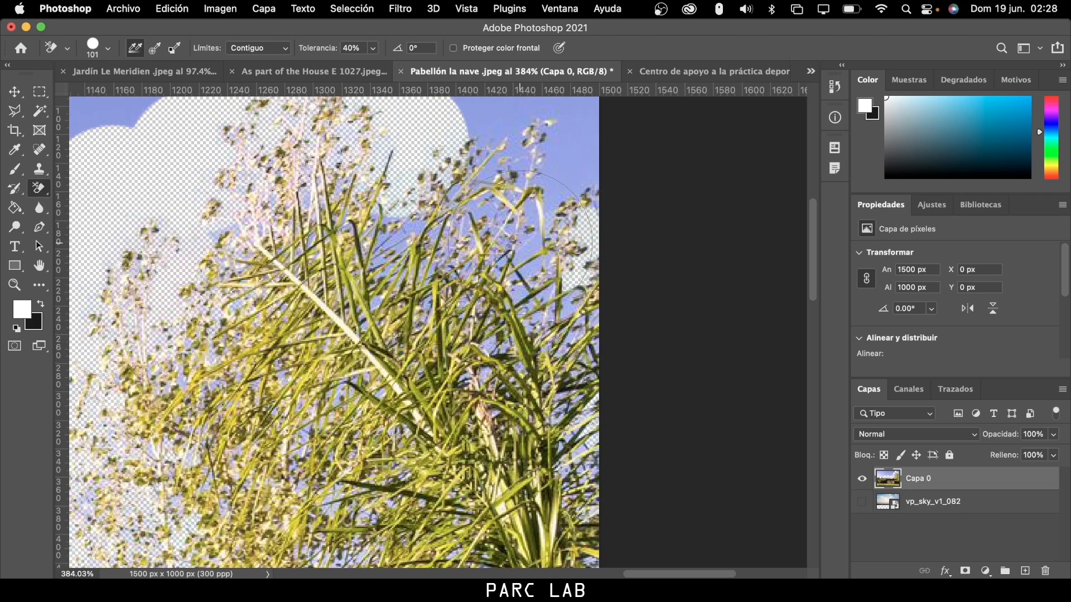
pyautogui.moveTo(527, 252); pyautogui.dragTo(530, 276)
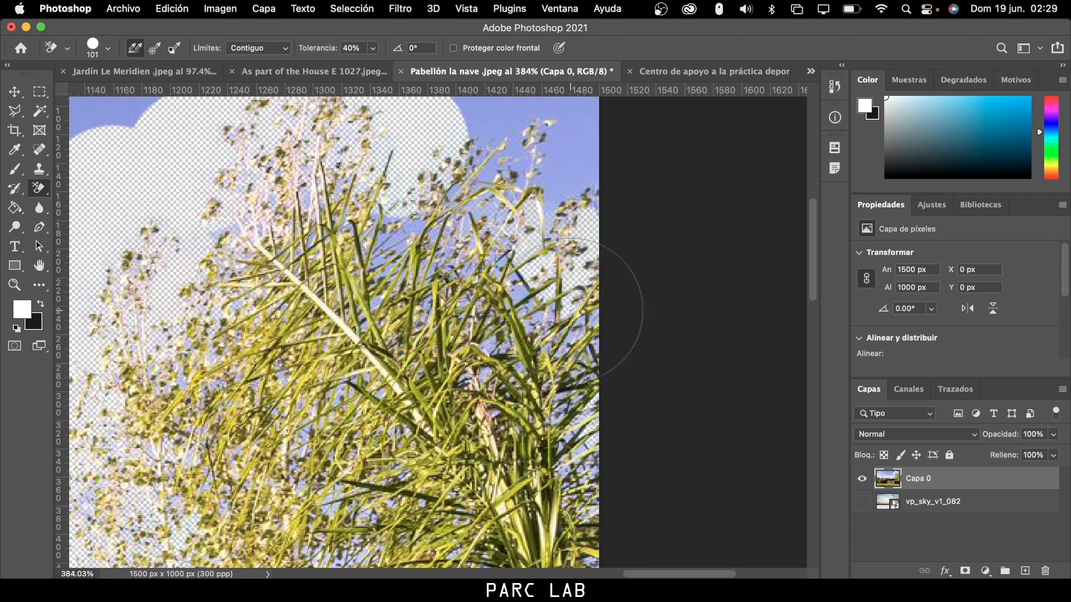
# - Erase the sky between and above the upper palm fronds, including around the thin branches rising over them
pyautogui.scroll(1, 516, 279)
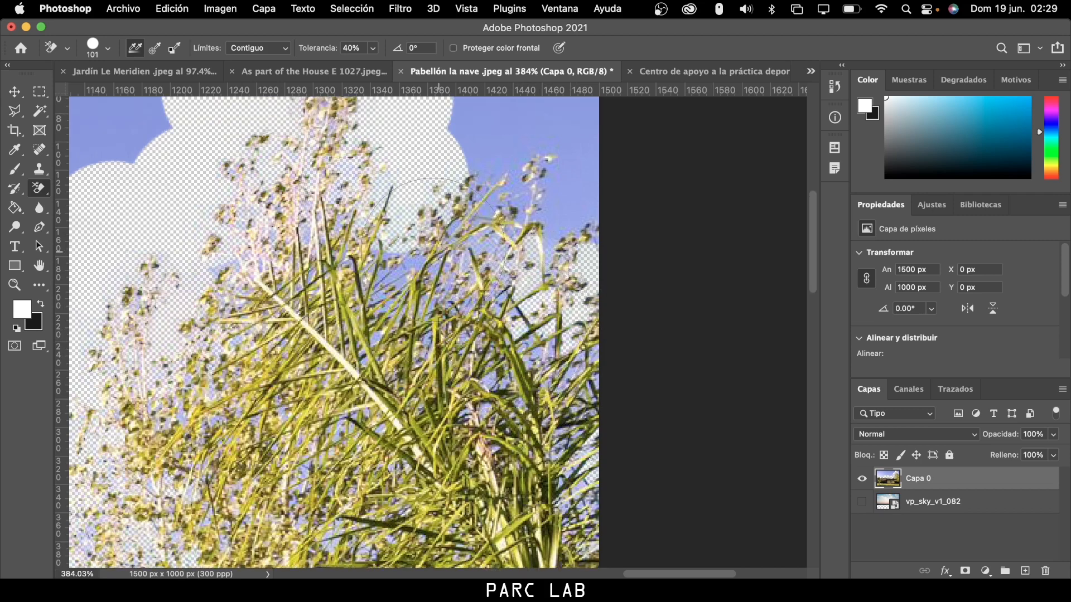
pyautogui.click(414, 263)
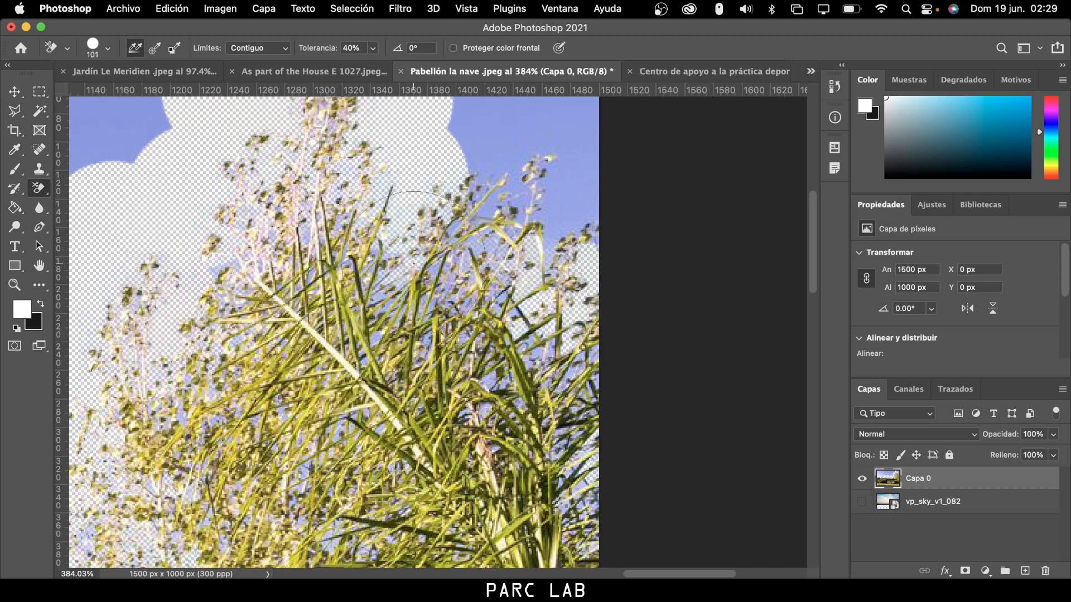
pyautogui.moveTo(496, 167)
pyautogui.mouseDown()
pyautogui.moveTo(494, 156)
pyautogui.moveTo(609, 187)
pyautogui.moveTo(591, 200)
pyautogui.mouseUp()
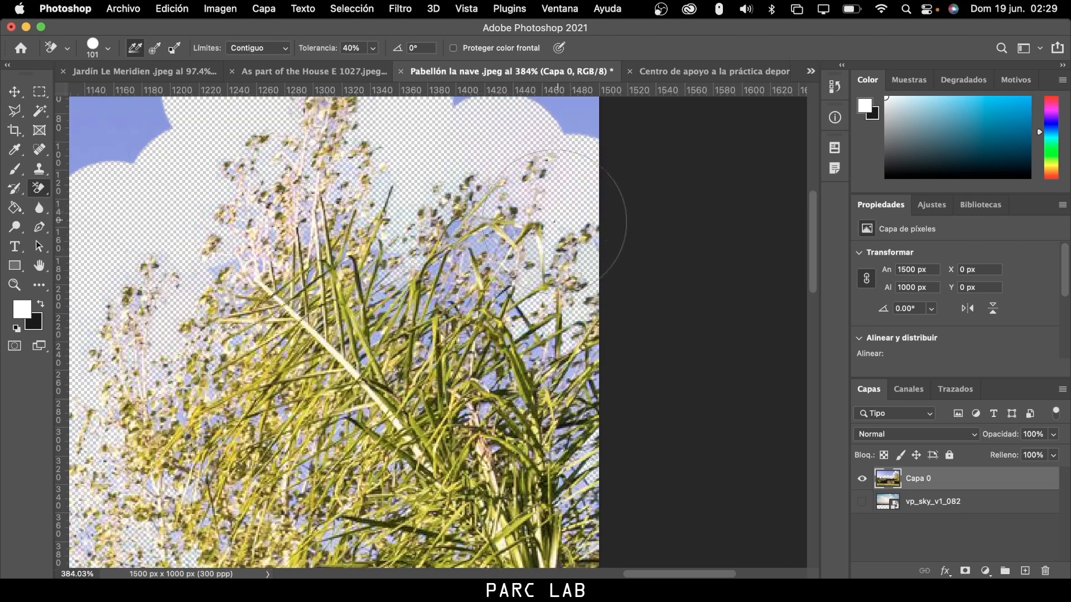
pyautogui.click(471, 262)
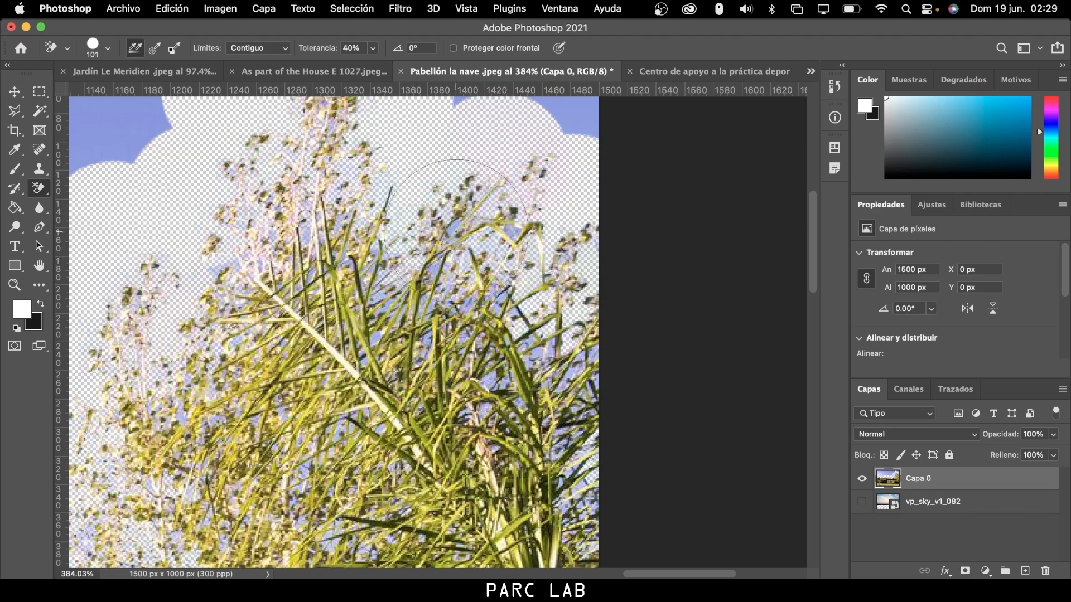
pyautogui.moveTo(450, 228)
pyautogui.mouseDown()
pyautogui.moveTo(480, 189)
pyautogui.moveTo(519, 186)
pyautogui.moveTo(532, 343)
pyautogui.mouseUp()
# - Erase the remaining sky in the photo's upper-right corner above the palm
pyautogui.scroll(2, 544, 351)
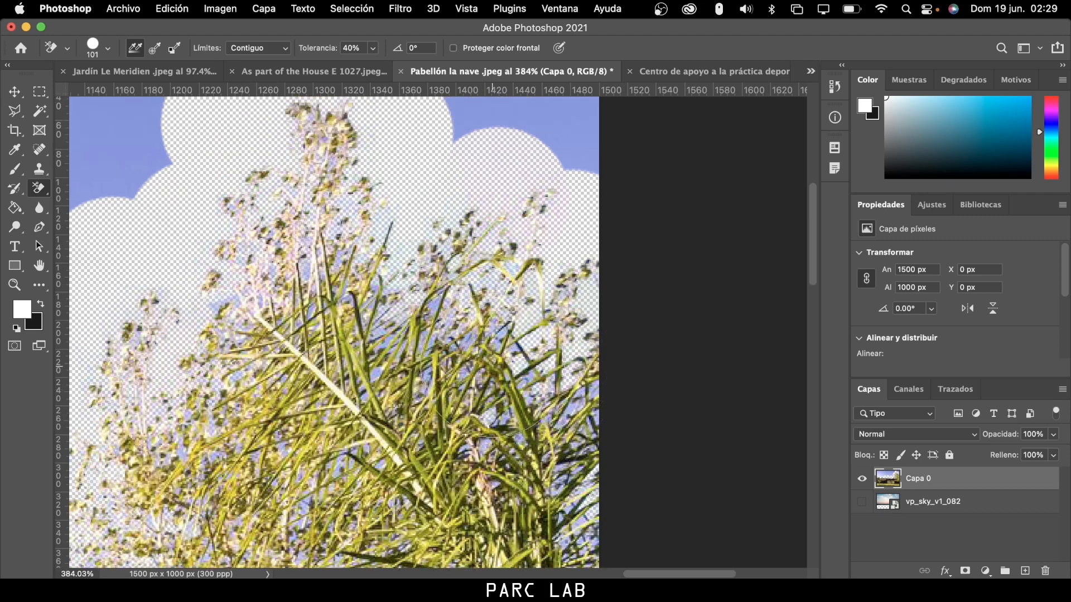
pyautogui.scroll(2, 544, 351)
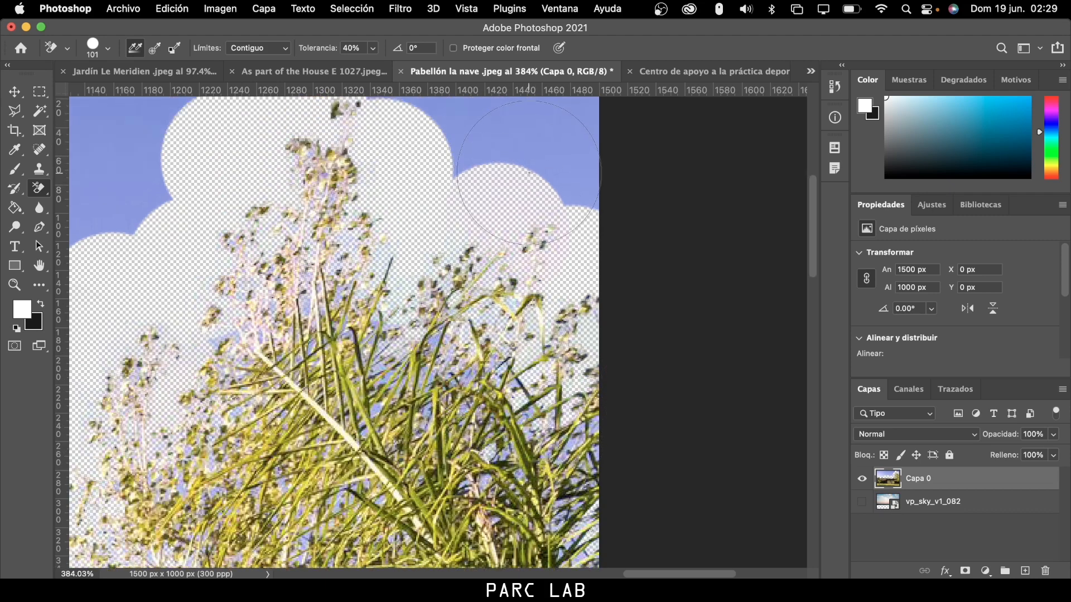
pyautogui.click(558, 162)
# - Erase a broad band of open sky left of the yellow-green tree and widen the cleared area above the left trees
pyautogui.scroll(-3, 524, 172)
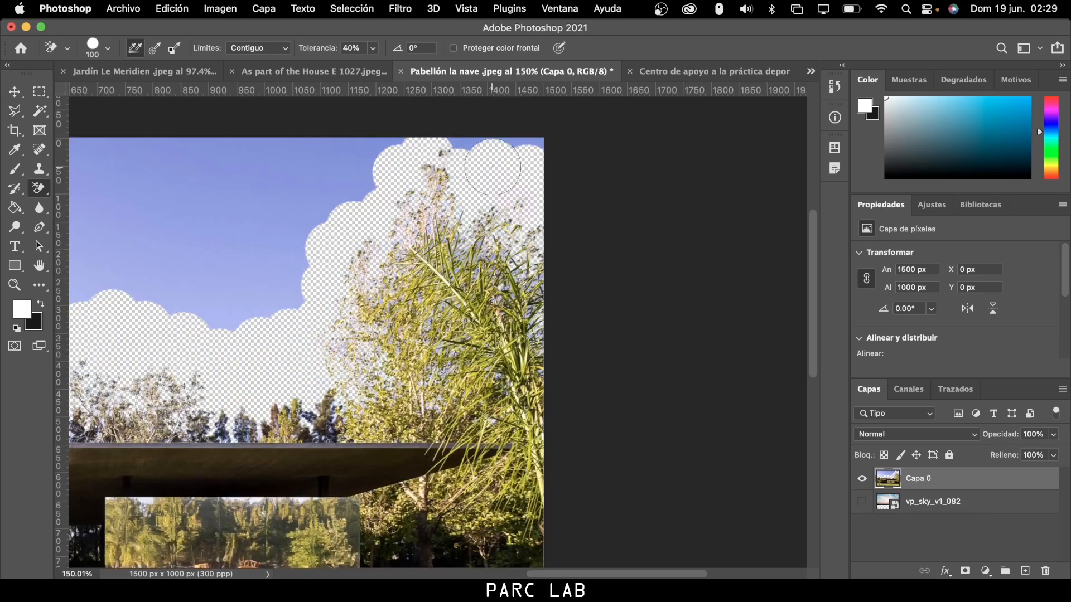
pyautogui.moveTo(515, 150)
pyautogui.mouseDown()
pyautogui.moveTo(533, 146)
pyautogui.moveTo(378, 142)
pyautogui.moveTo(292, 250)
pyautogui.moveTo(354, 184)
pyautogui.moveTo(363, 187)
pyautogui.mouseUp()
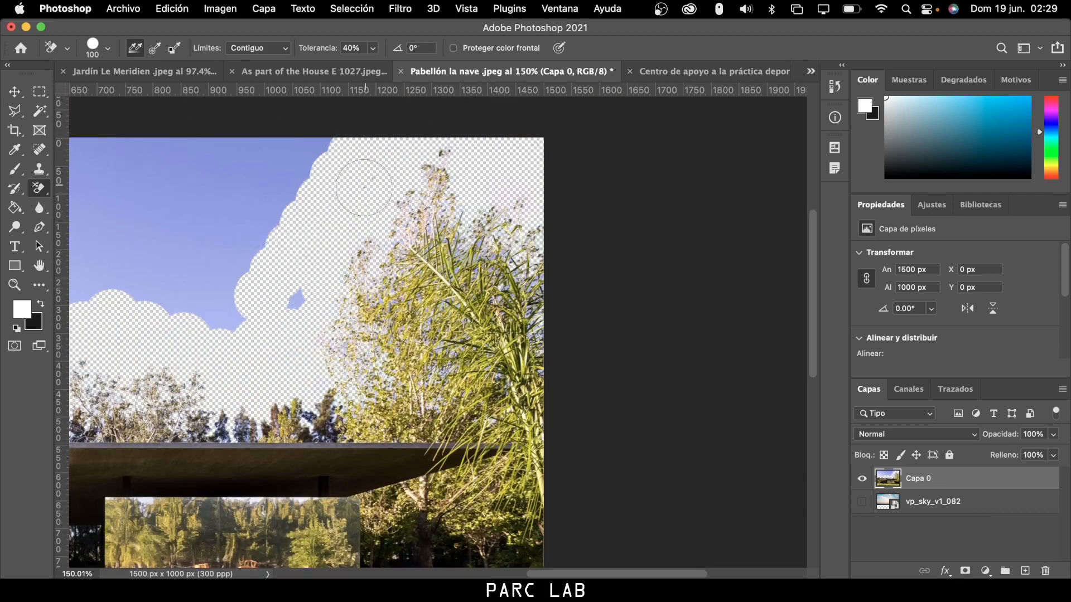
pyautogui.moveTo(562, 570); pyautogui.dragTo(465, 569)
pyautogui.moveTo(196, 307)
pyautogui.mouseDown()
pyautogui.moveTo(126, 313)
pyautogui.moveTo(395, 322)
pyautogui.moveTo(508, 273)
pyautogui.mouseUp()
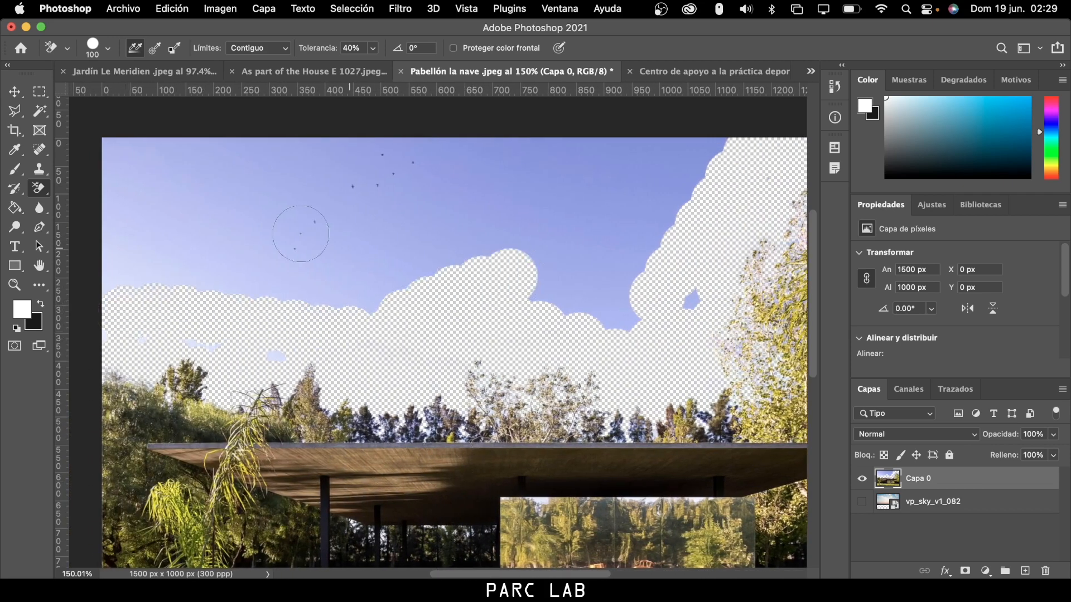
# - With the regular Eraser tool, clear another band of open sky above the roofline and the leftover sky patches over the left trees
pyautogui.rightClick(38, 193)
pyautogui.click(77, 188)
pyautogui.moveTo(119, 281)
pyautogui.mouseDown()
pyautogui.moveTo(399, 289)
pyautogui.moveTo(524, 277)
pyautogui.moveTo(678, 295)
pyautogui.moveTo(674, 308)
pyautogui.moveTo(629, 320)
pyautogui.moveTo(491, 301)
pyautogui.mouseUp()
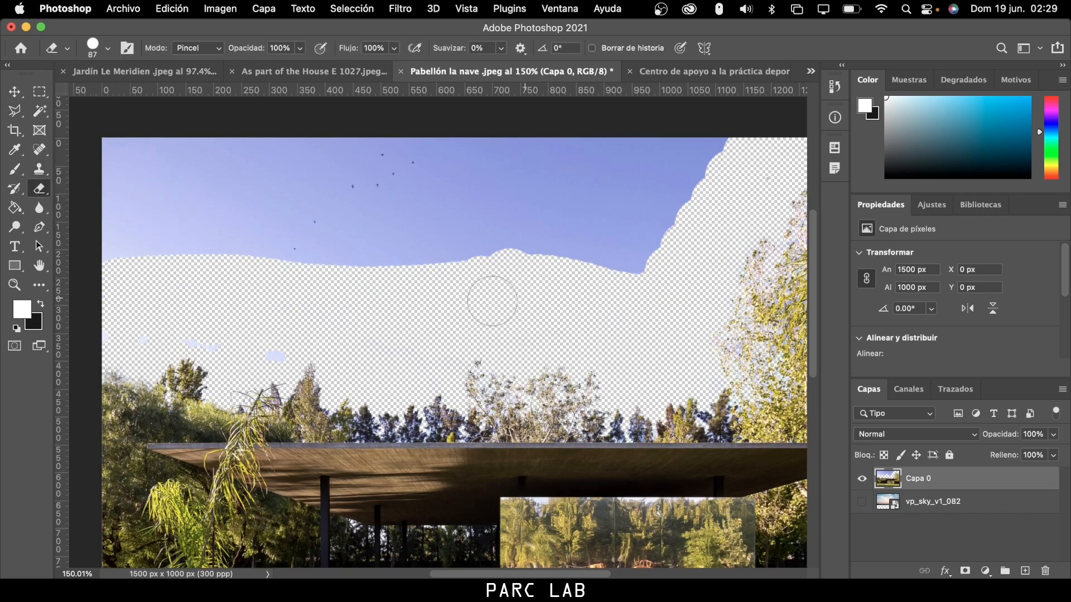
pyautogui.moveTo(210, 329); pyautogui.dragTo(123, 332)
pyautogui.moveTo(324, 313)
pyautogui.mouseDown()
pyautogui.moveTo(460, 249)
pyautogui.moveTo(574, 240)
pyautogui.mouseUp()
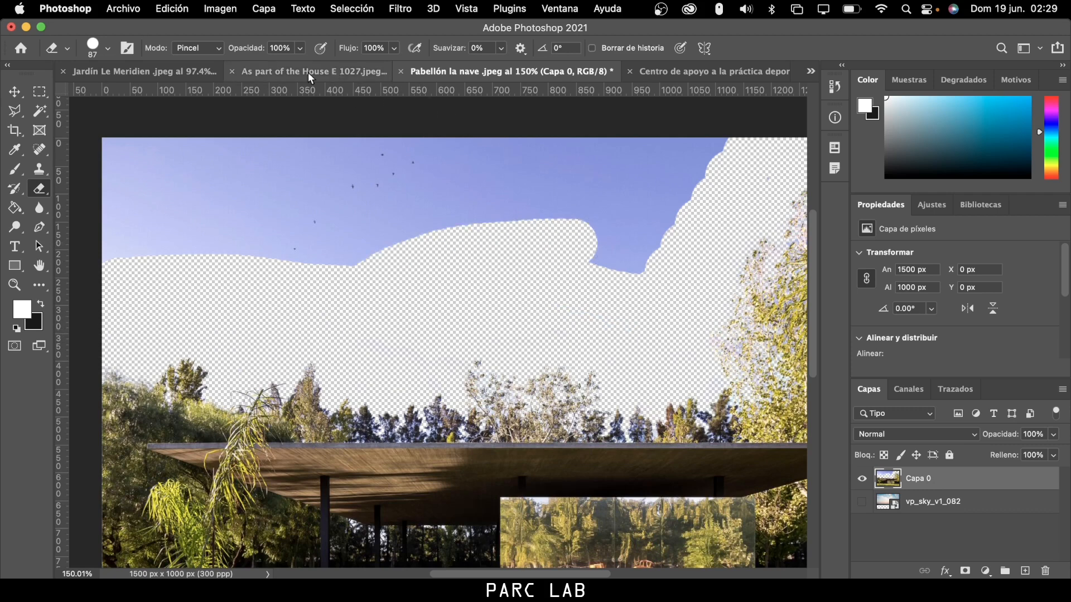
# - Erase all the remaining blue sky across the pavilion photo with the regular Eraser enlarged to 429 px
pyautogui.click(108, 48)
pyautogui.click(149, 91)
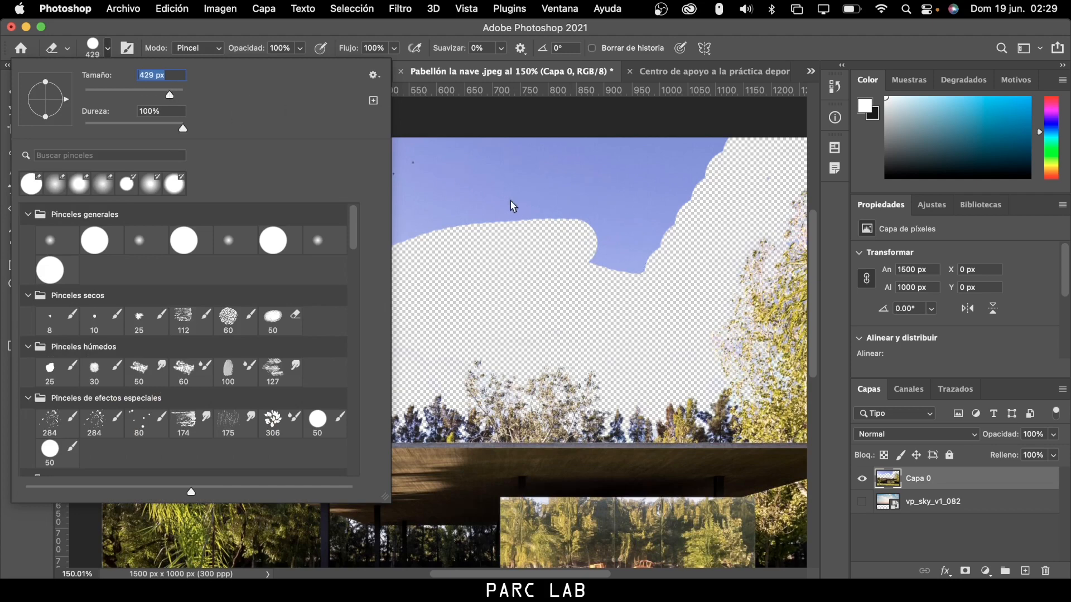
pyautogui.moveTo(586, 327)
pyautogui.mouseDown()
pyautogui.moveTo(586, 227)
pyautogui.moveTo(638, 184)
pyautogui.moveTo(651, 191)
pyautogui.moveTo(184, 202)
pyautogui.moveTo(210, 227)
pyautogui.mouseUp()
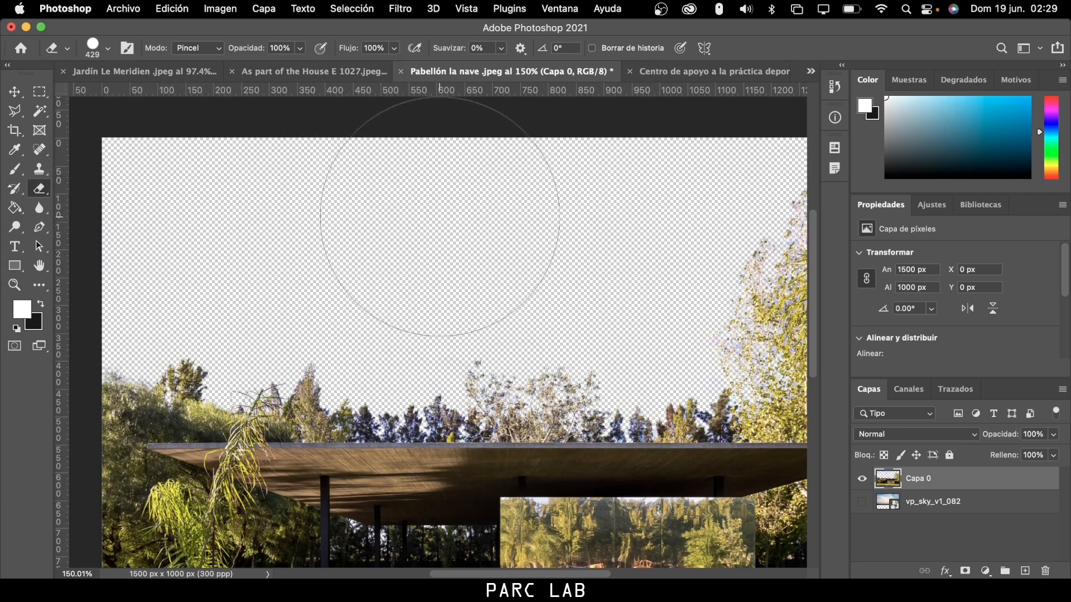
pyautogui.scroll(-3, 412, 201)
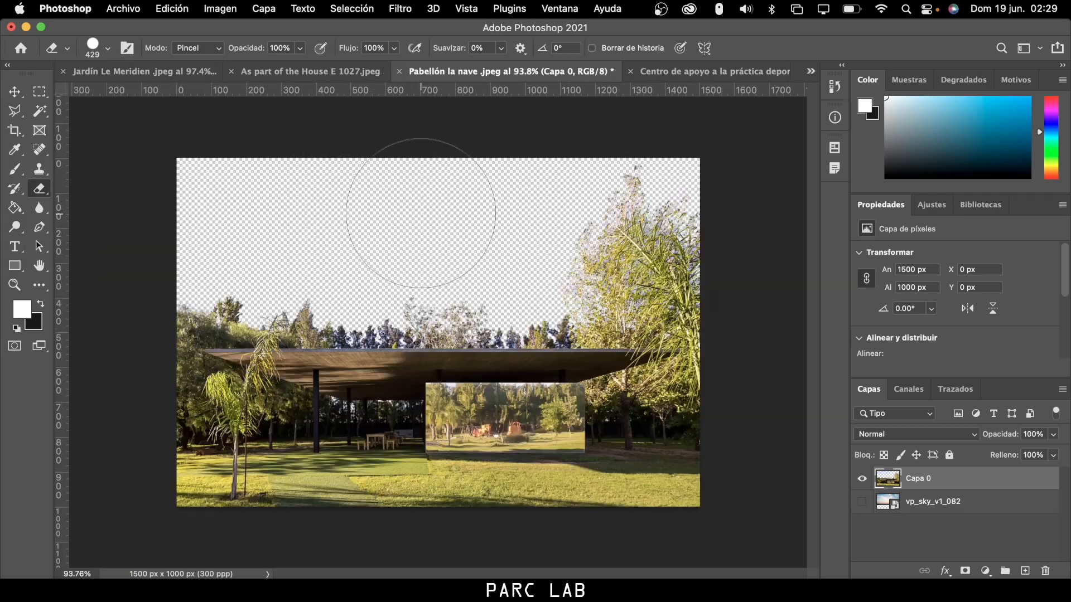
# - Show the vp_sky_v1_082 layer behind the cut-out and examine how the new sky meets the trees above the roofline
pyautogui.click(863, 502)
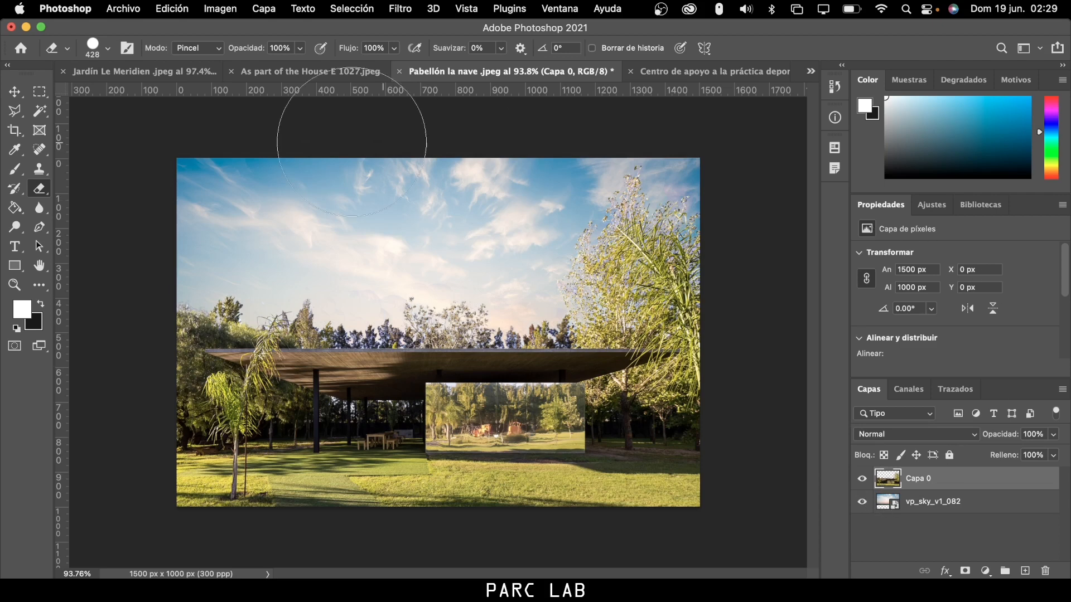
pyautogui.click(16, 97)
pyautogui.scroll(3, 423, 344)
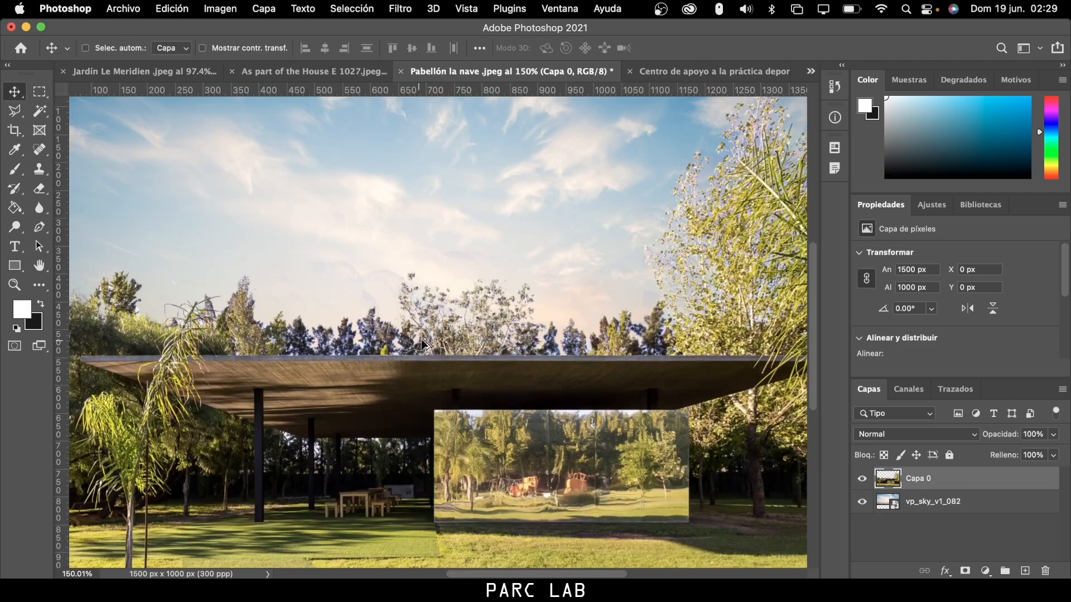
pyautogui.scroll(-3, 564, 314)
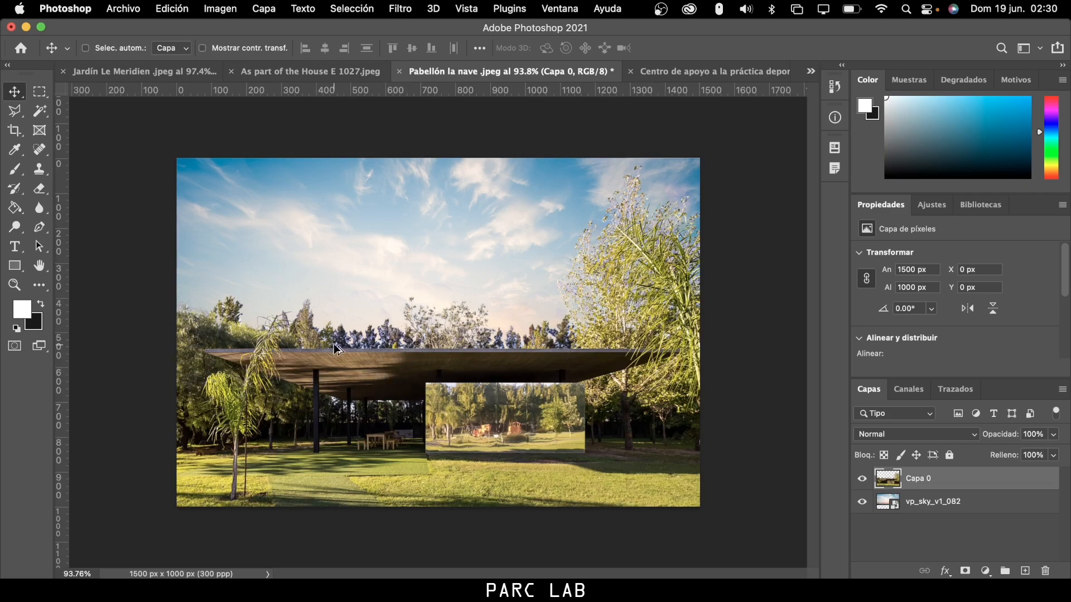
pyautogui.scroll(6, 334, 343)
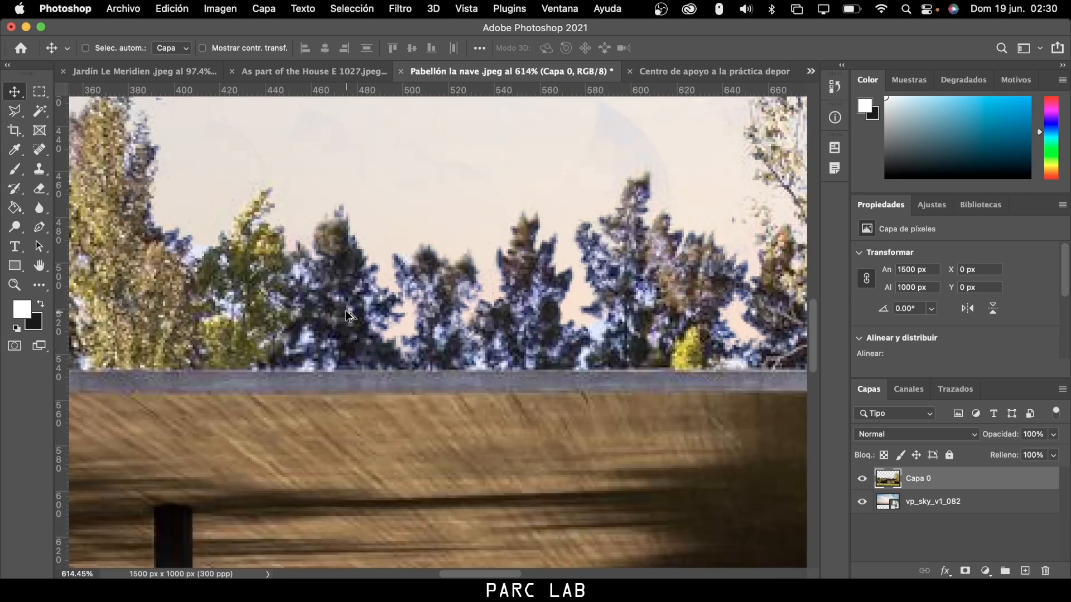
pyautogui.click(39, 188)
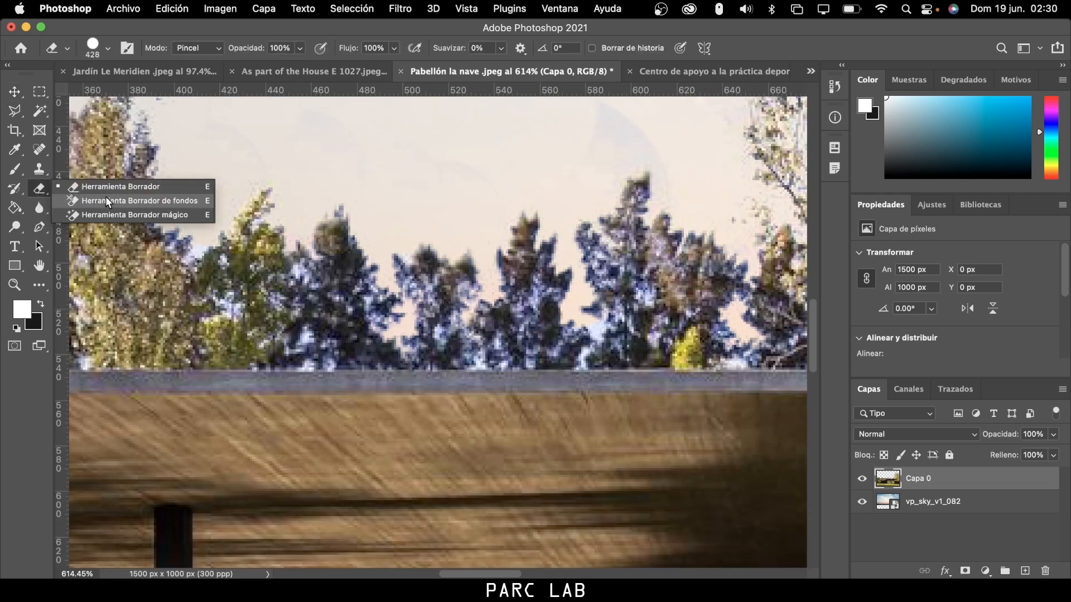
pyautogui.click(118, 188)
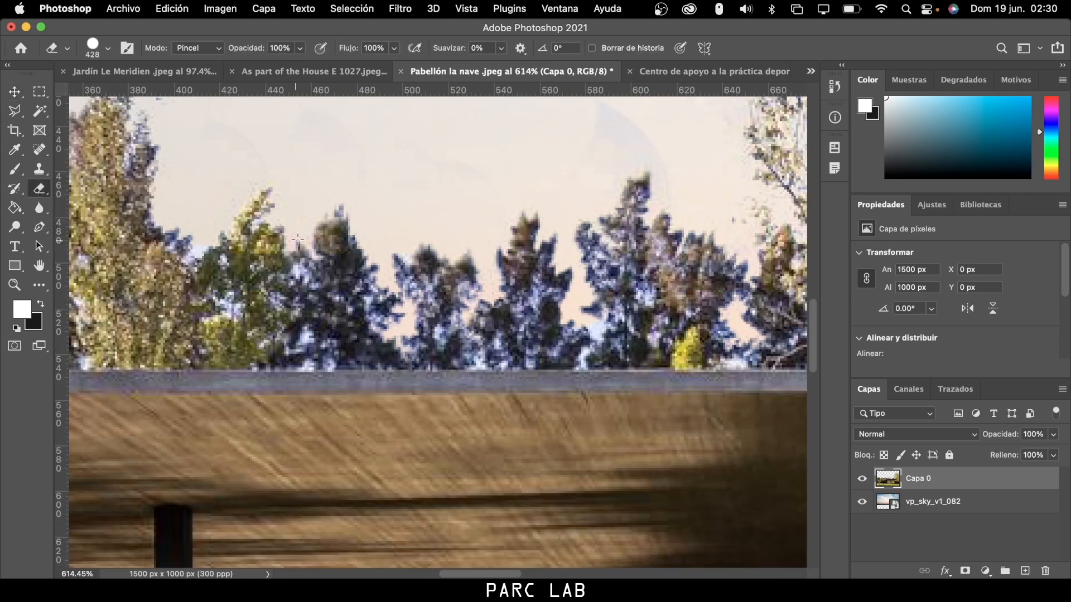
pyautogui.click(91, 47)
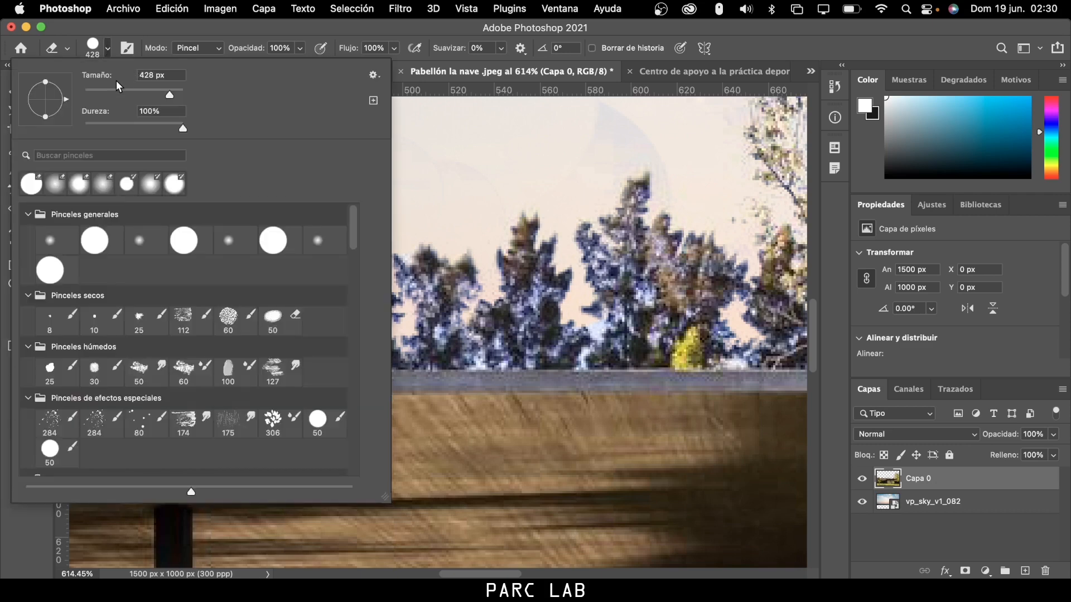
pyautogui.moveTo(105, 91); pyautogui.dragTo(103, 91)
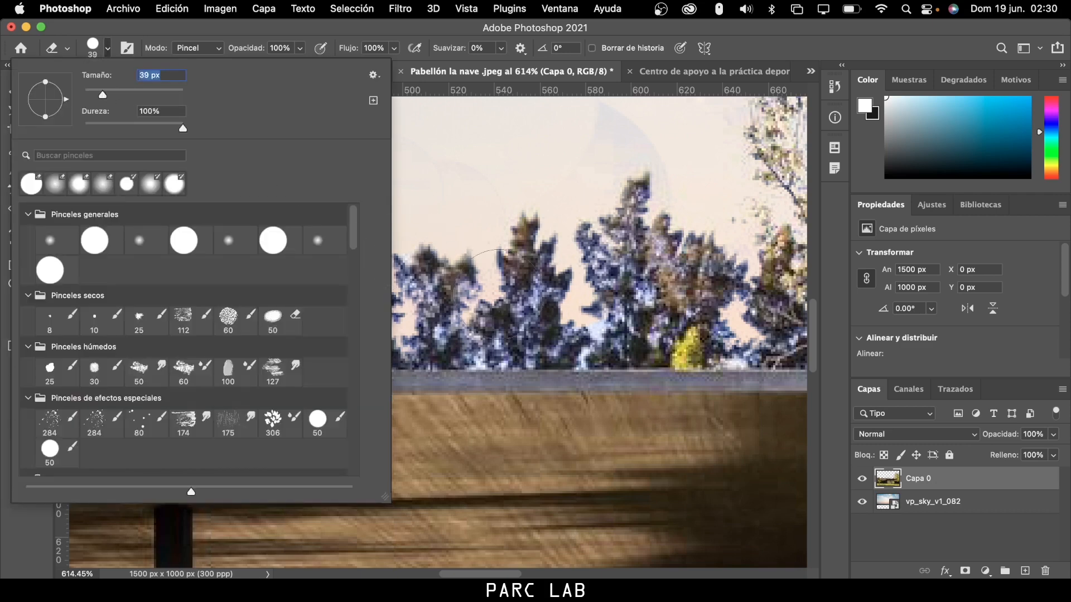
pyautogui.click(521, 306)
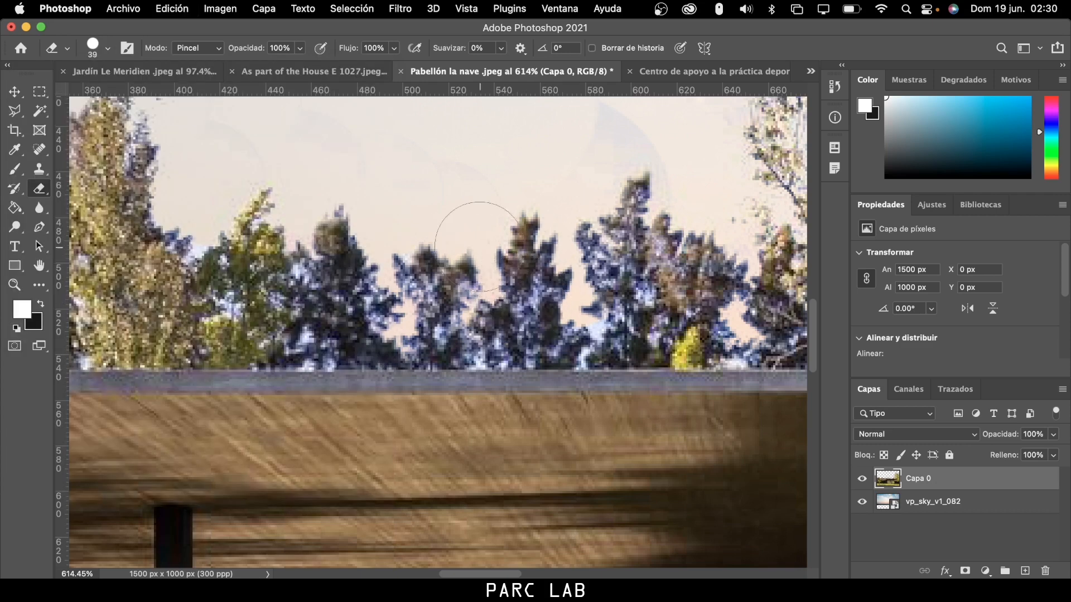
# - With the Background Eraser at 44 px, erase the blue fringes among the small dark trees just above the roof edge
pyautogui.moveTo(39, 190); pyautogui.dragTo(84, 199)
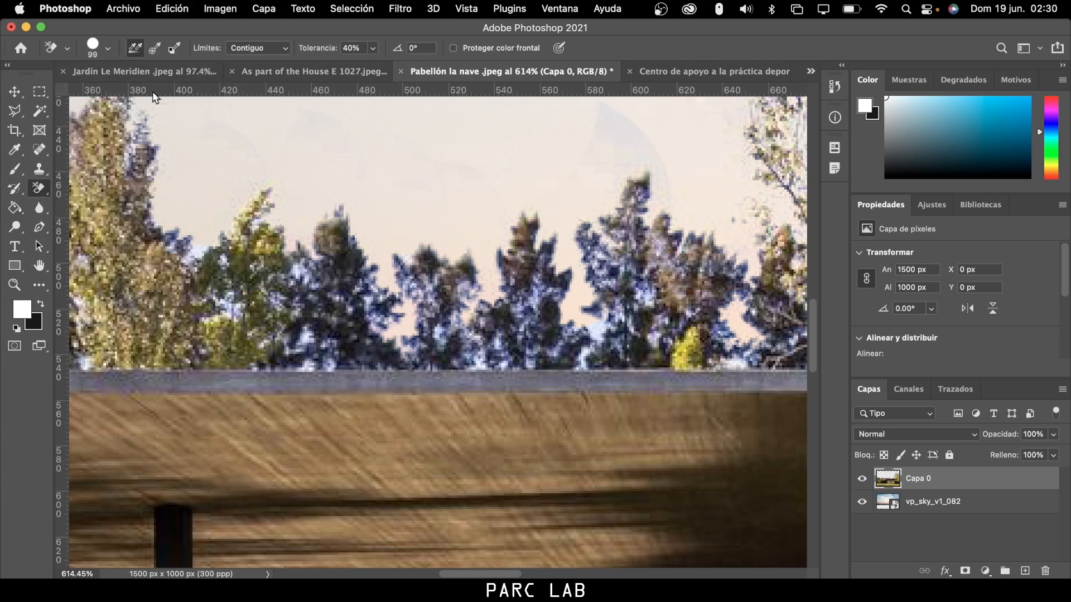
pyautogui.click(106, 47)
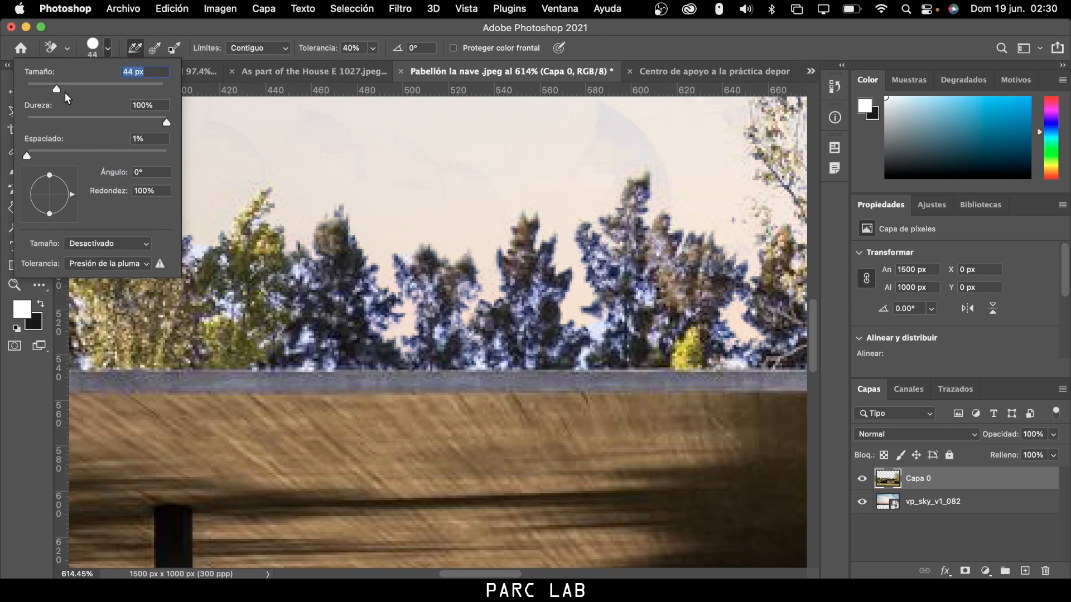
pyautogui.press('Return')
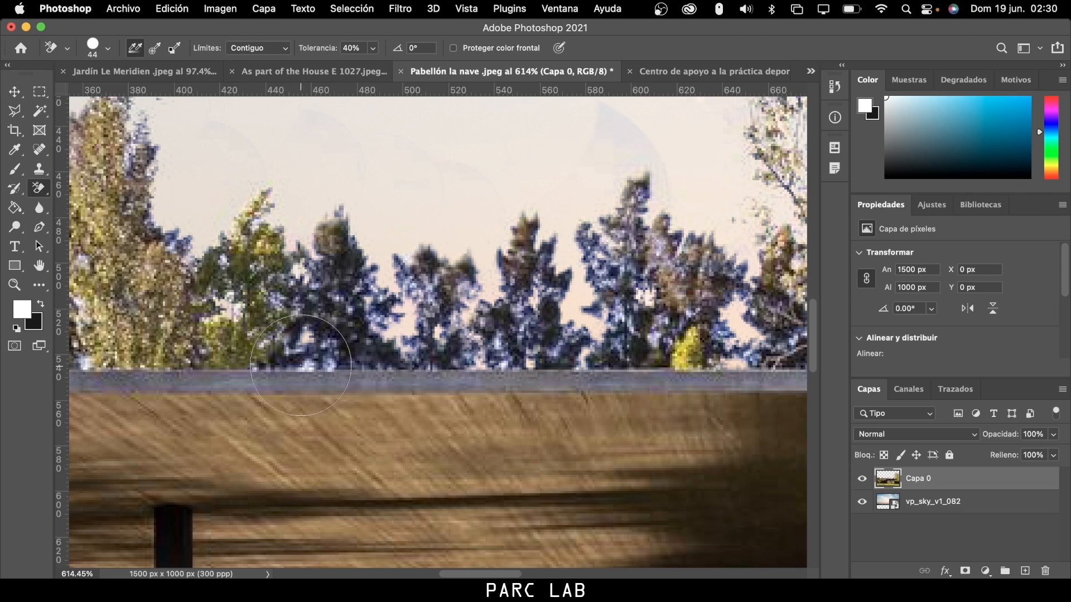
pyautogui.click(301, 354)
pyautogui.press('super+z')
pyautogui.click(331, 365)
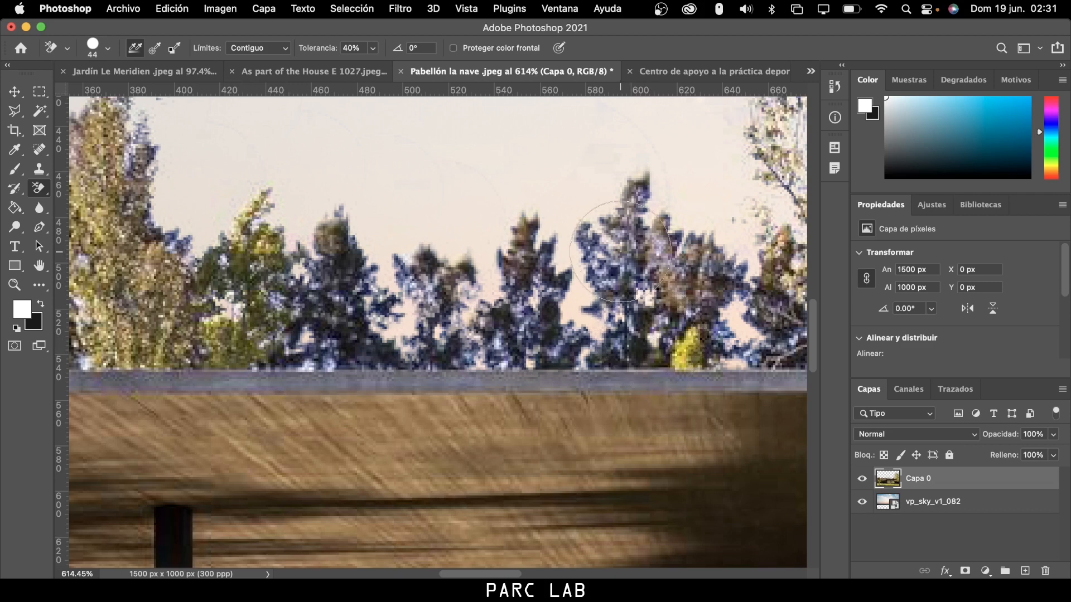
pyautogui.click(601, 268)
pyautogui.press('super+z')
# - Examine the tree edges along the roofline and the whole pavilion composition against the replacement sky
pyautogui.scroll(-5, 618, 259)
pyautogui.scroll(5, 693, 270)
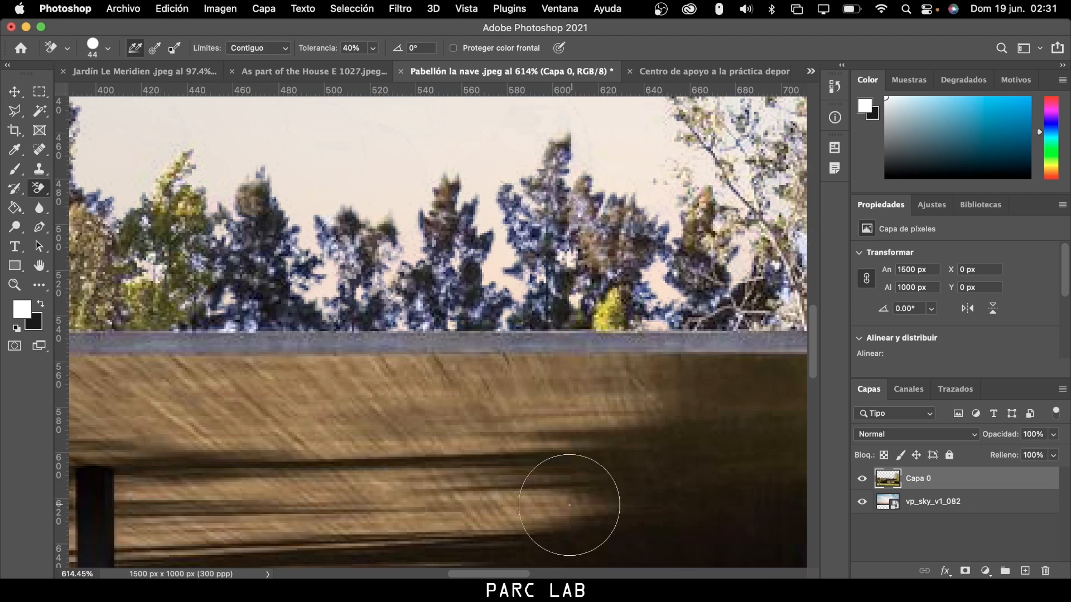
pyautogui.hscroll(10, 497, 570)
pyautogui.scroll(5, 497, 570)
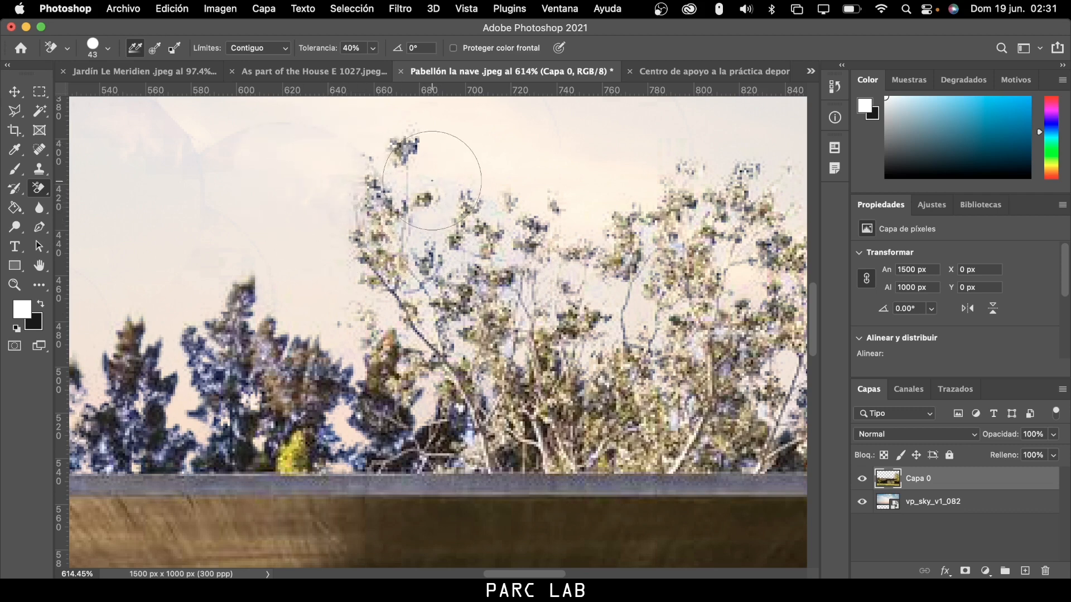
pyautogui.scroll(-3, 444, 187)
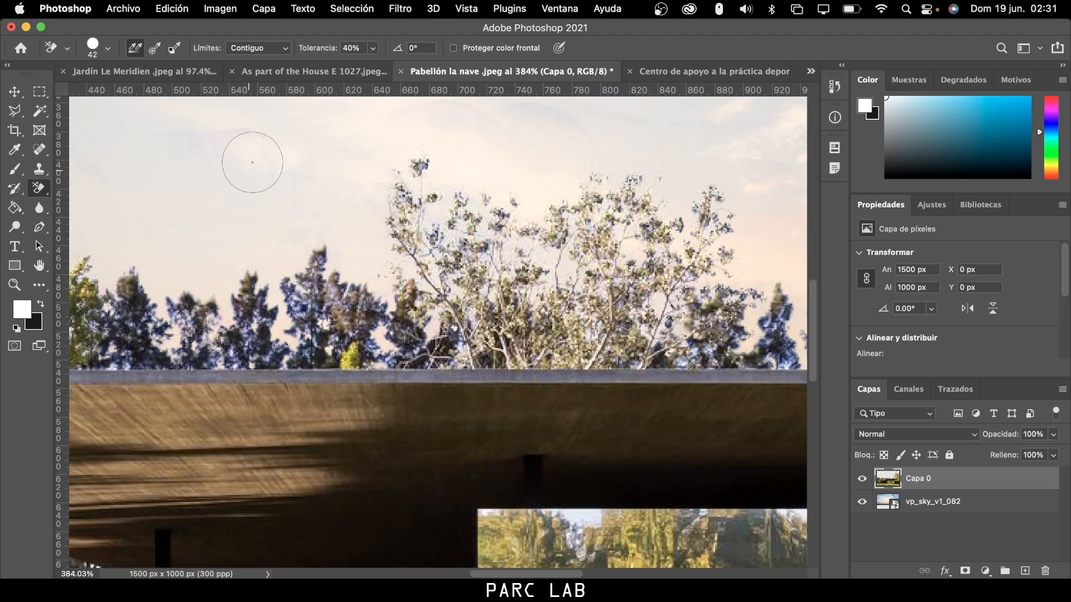
pyautogui.scroll(-2, 296, 190)
pyautogui.scroll(-2, 251, 184)
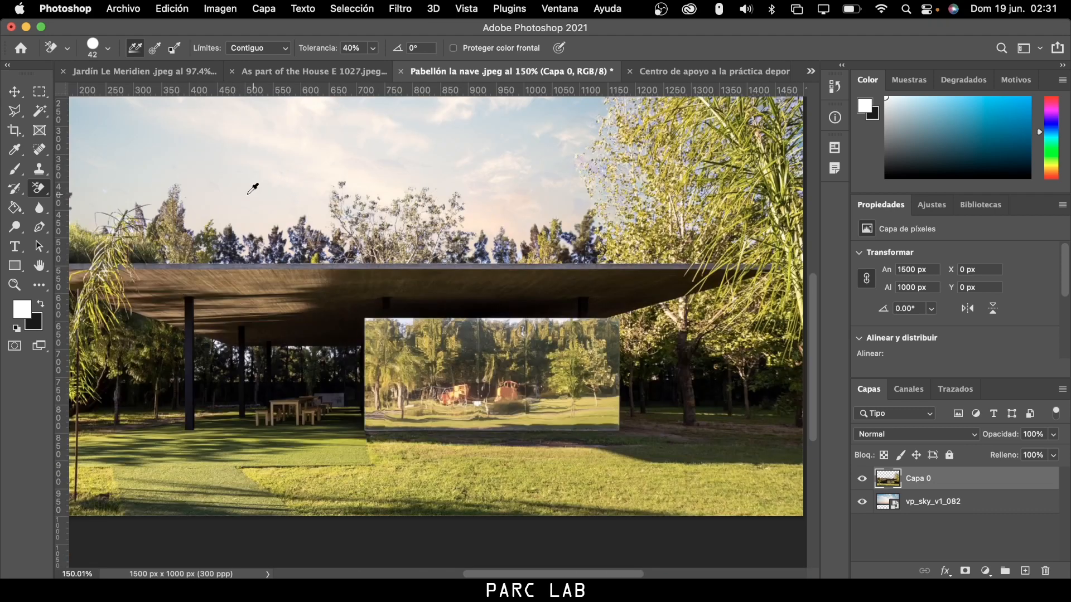
pyautogui.scroll(2, 280, 179)
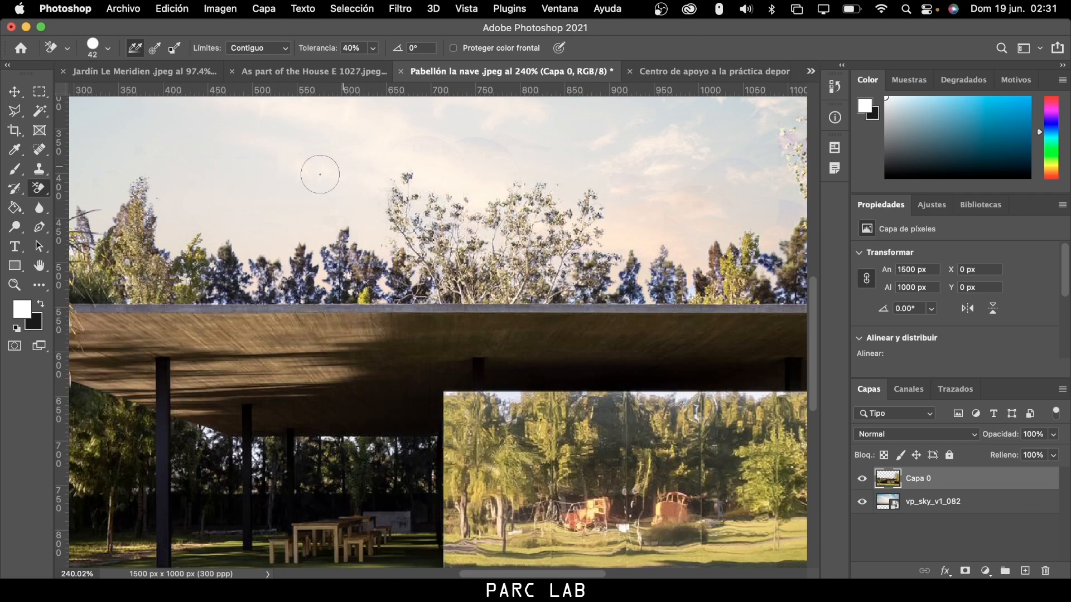
pyautogui.scroll(-5, 559, 147)
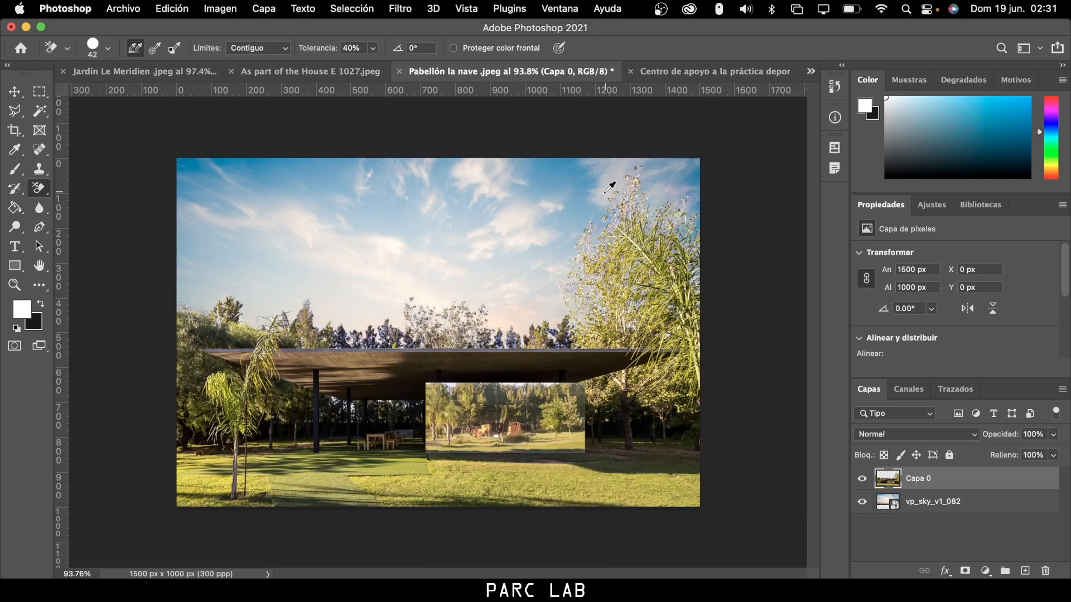
pyautogui.scroll(2, 493, 270)
pyautogui.scroll(-2, 493, 270)
# - Switch to the Centro de apoyo a la práctica deportiva photo, choose the Magic Eraser tool and unlock Capa 0
pyautogui.click(671, 77)
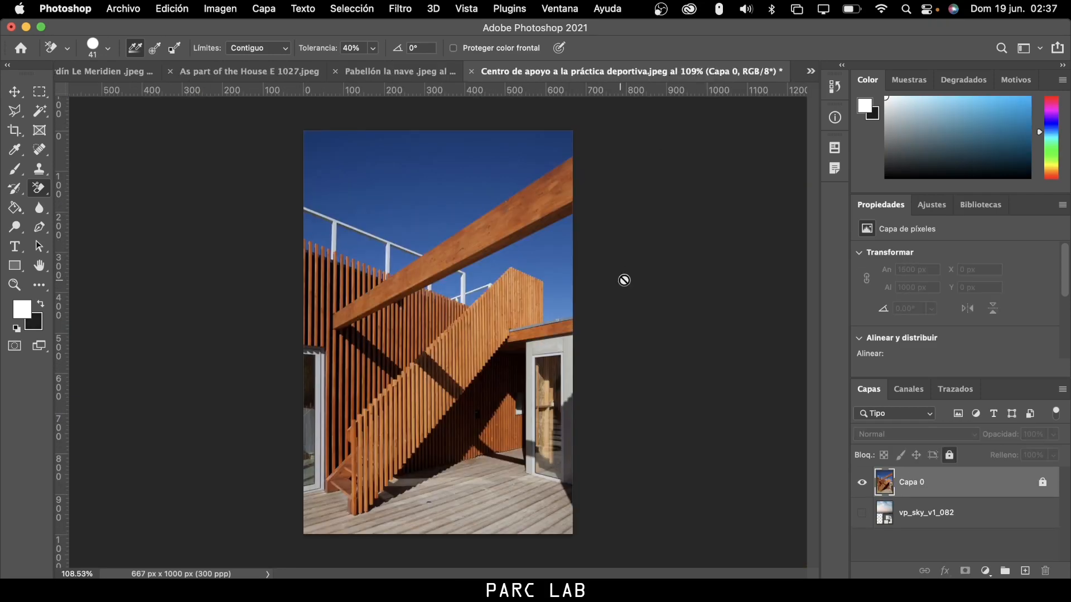
pyautogui.moveTo(39, 189); pyautogui.dragTo(98, 215)
pyautogui.click(98, 215)
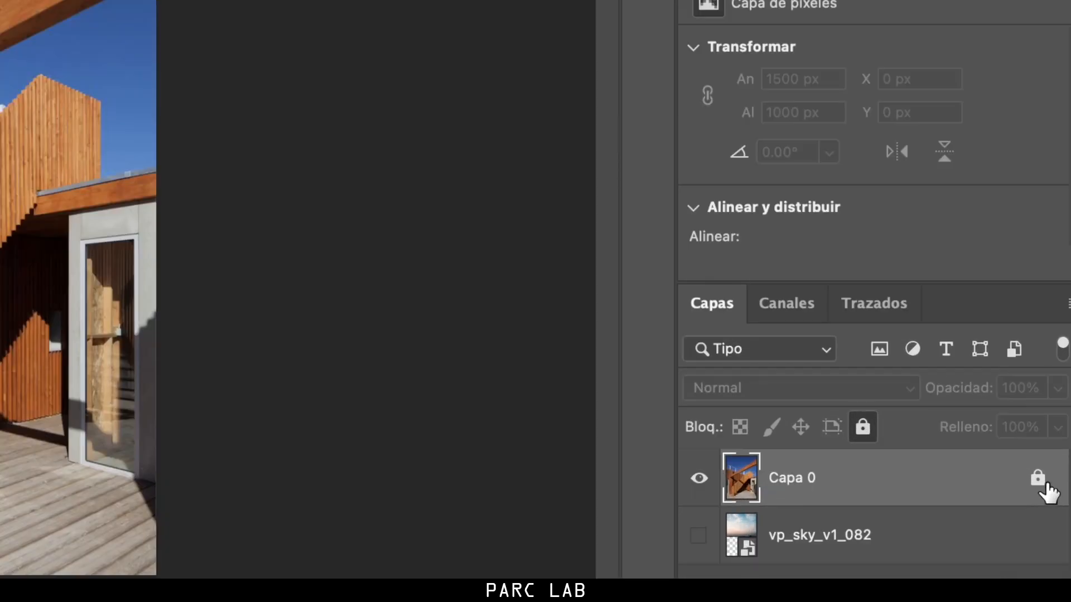
pyautogui.click(1042, 482)
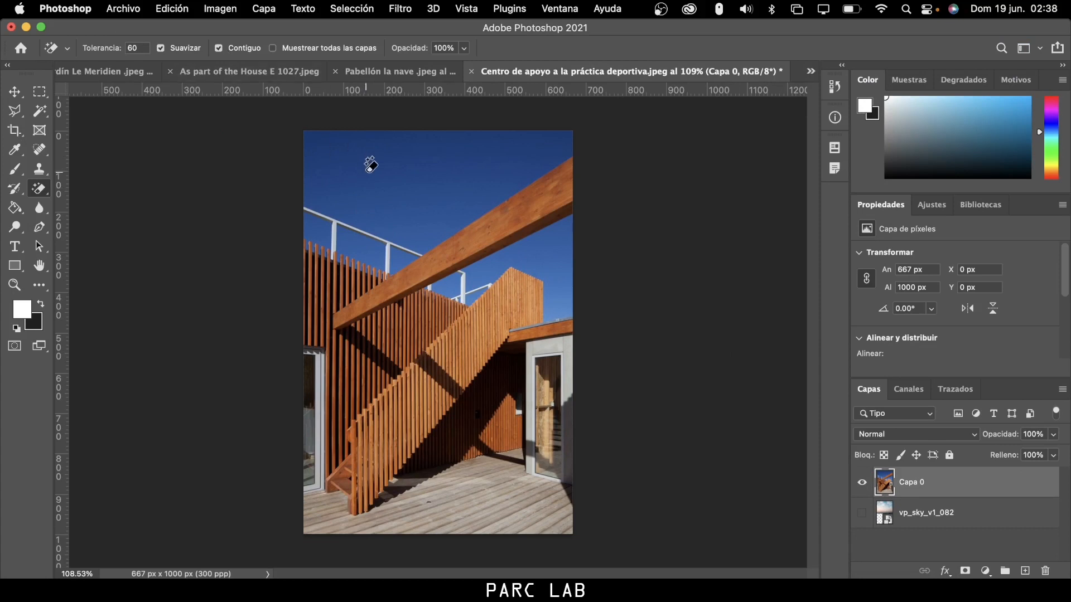
# - With the Magic Eraser at tolerance 60, remove the sky above the beam, between the railing posts and behind the staircase
pyautogui.click(369, 170)
pyautogui.click(360, 239)
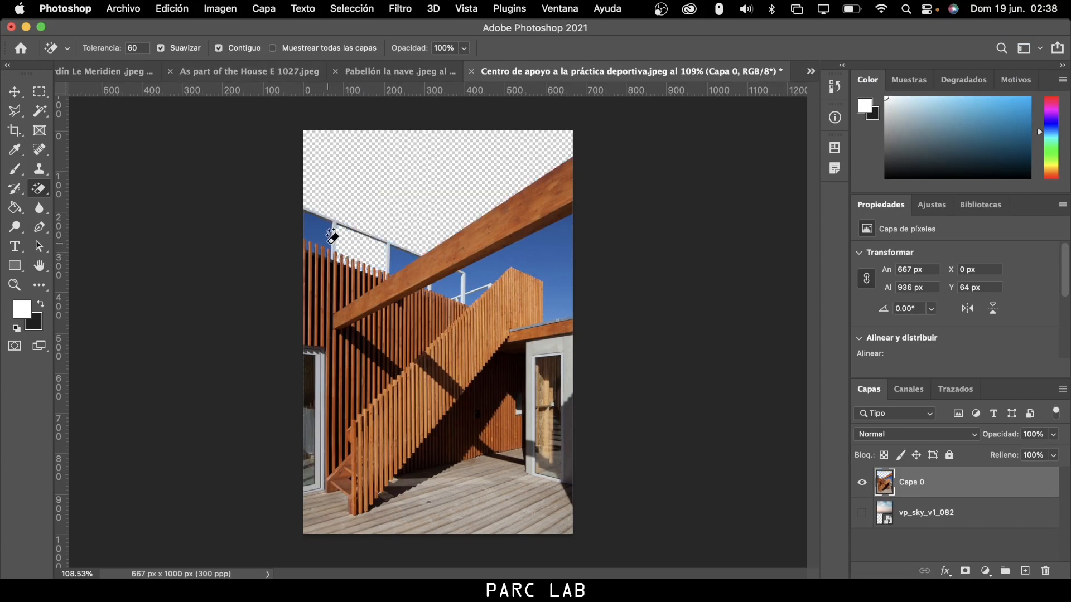
pyautogui.click(326, 234)
pyautogui.click(401, 257)
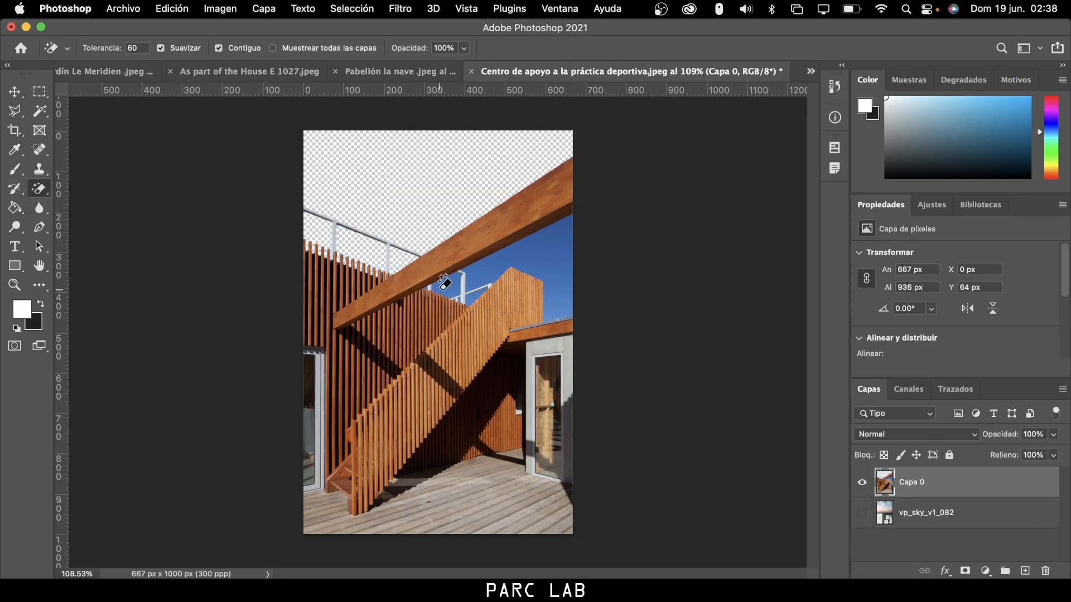
pyautogui.click(451, 302)
pyautogui.click(500, 261)
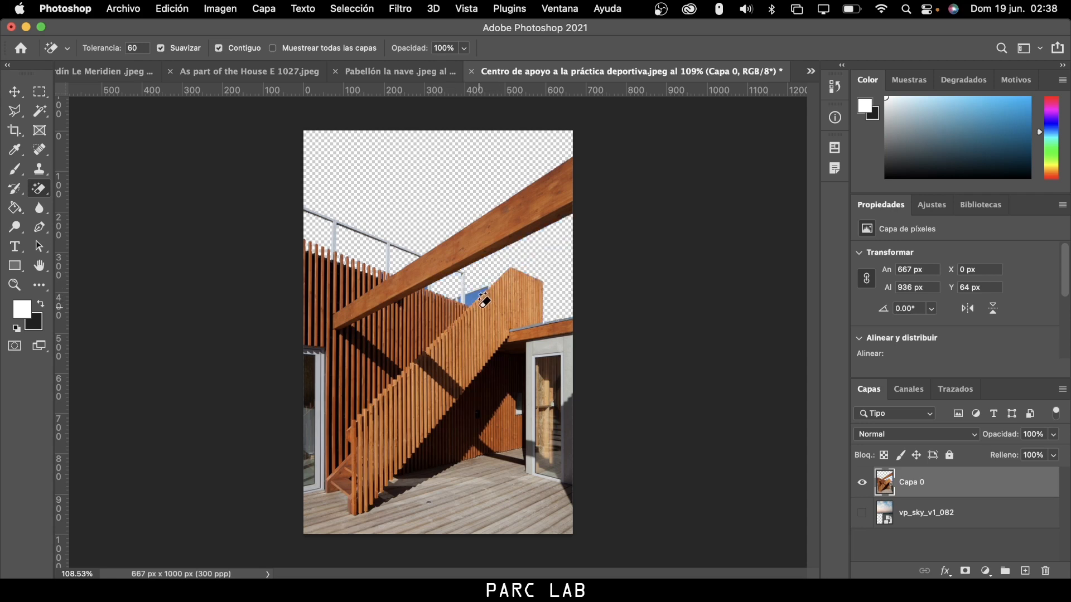
# - Remove the small sky triangle left between the railing and the staircase, undoing any stray erasure of the stairs
pyautogui.click(476, 299)
pyautogui.press('super+z')
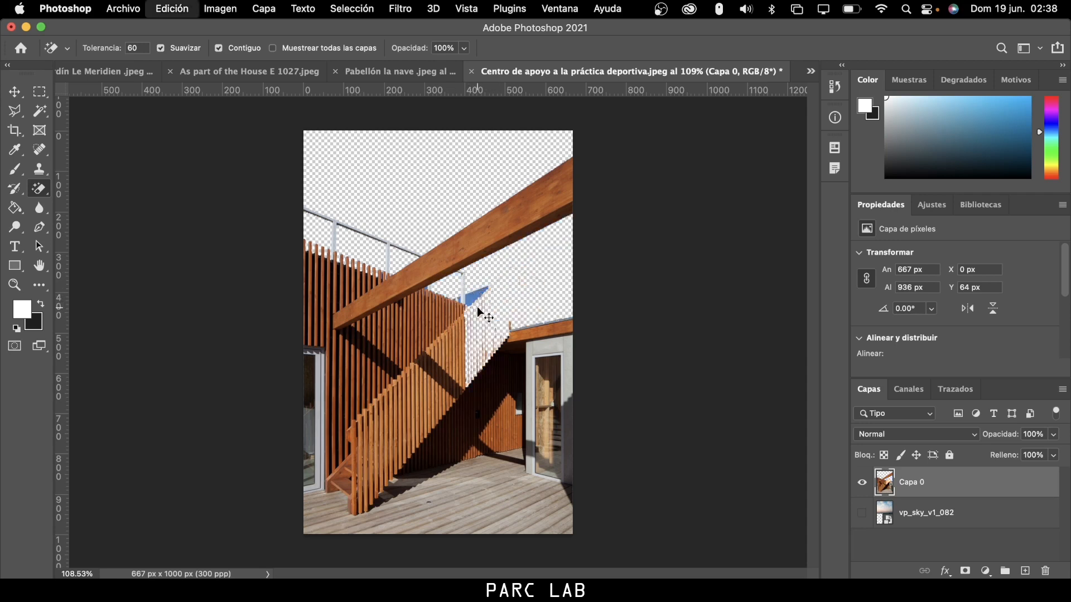
pyautogui.click(478, 295)
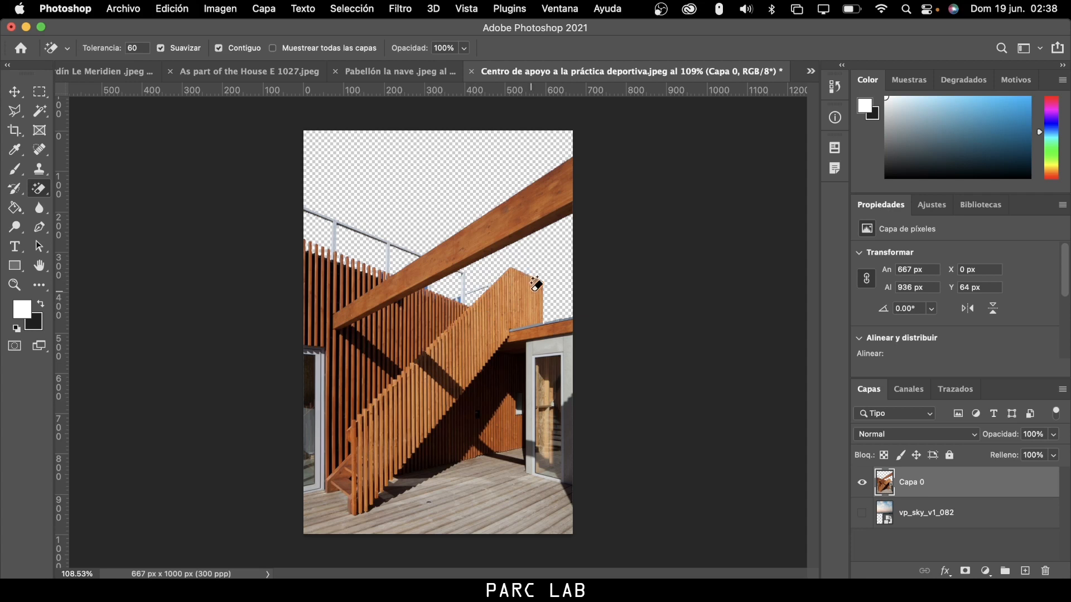
# - Show the vp_sky_v1_082 layer and move it behind the building to X -414 px
pyautogui.click(863, 513)
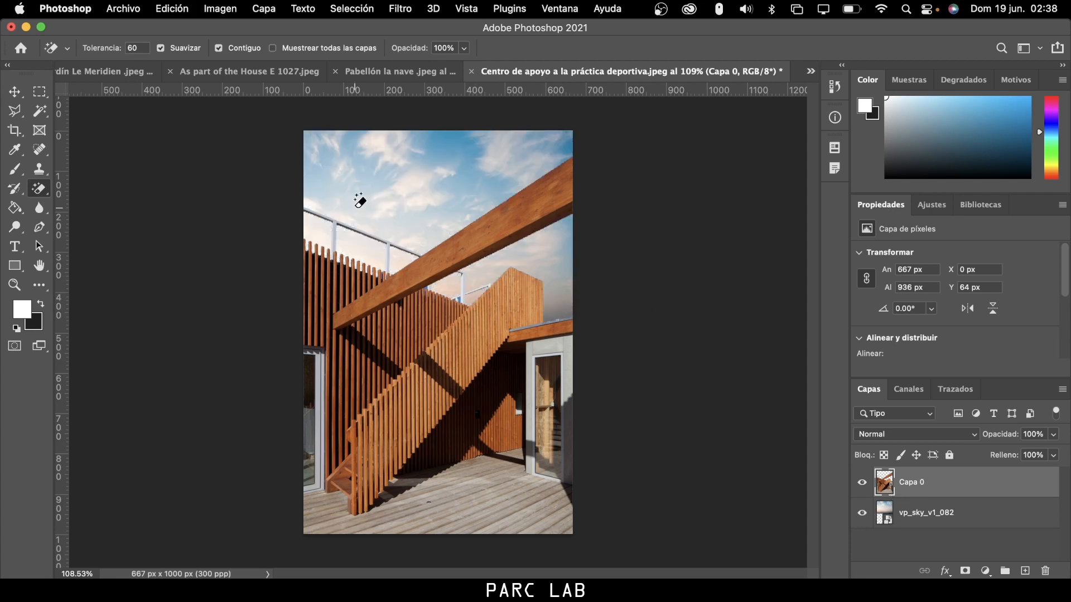
pyautogui.click(921, 516)
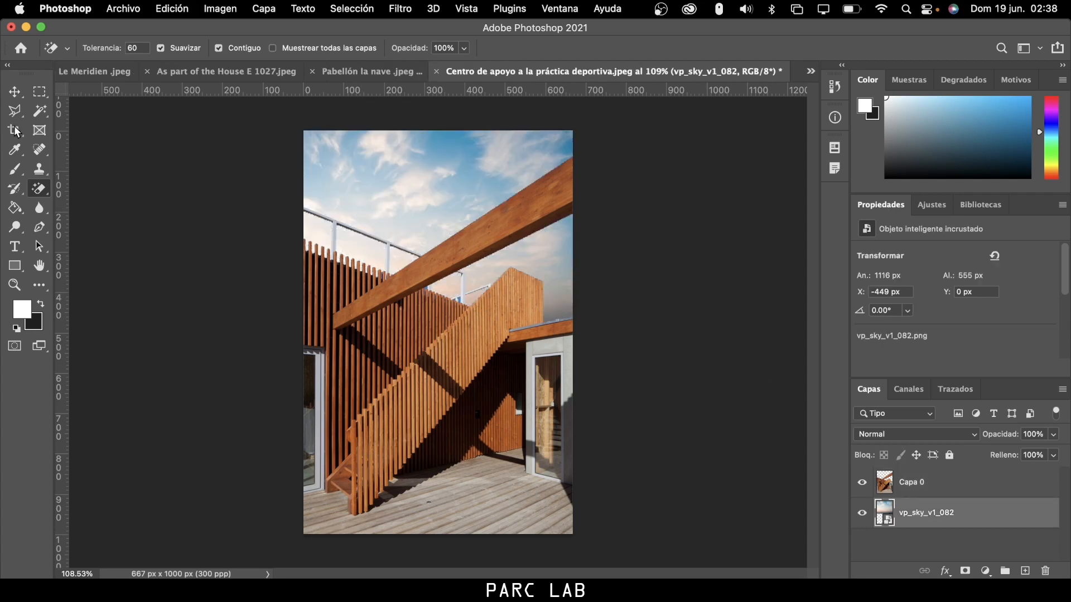
pyautogui.click(14, 91)
pyautogui.moveTo(390, 188)
pyautogui.mouseDown()
pyautogui.moveTo(393, 159)
pyautogui.moveTo(607, 162)
pyautogui.moveTo(394, 174)
pyautogui.moveTo(373, 192)
pyautogui.moveTo(399, 176)
pyautogui.mouseUp()
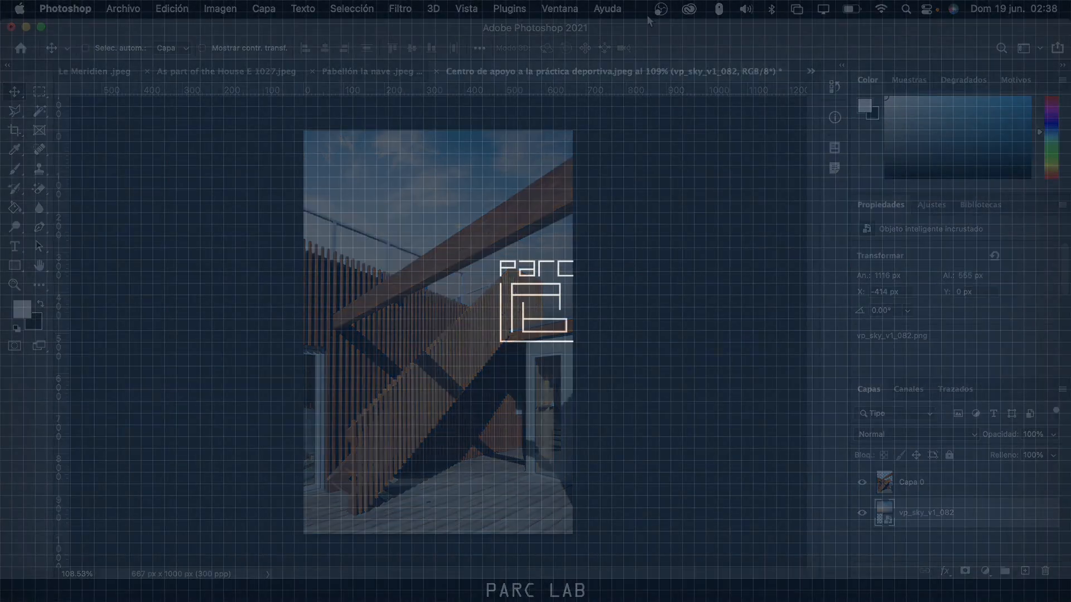